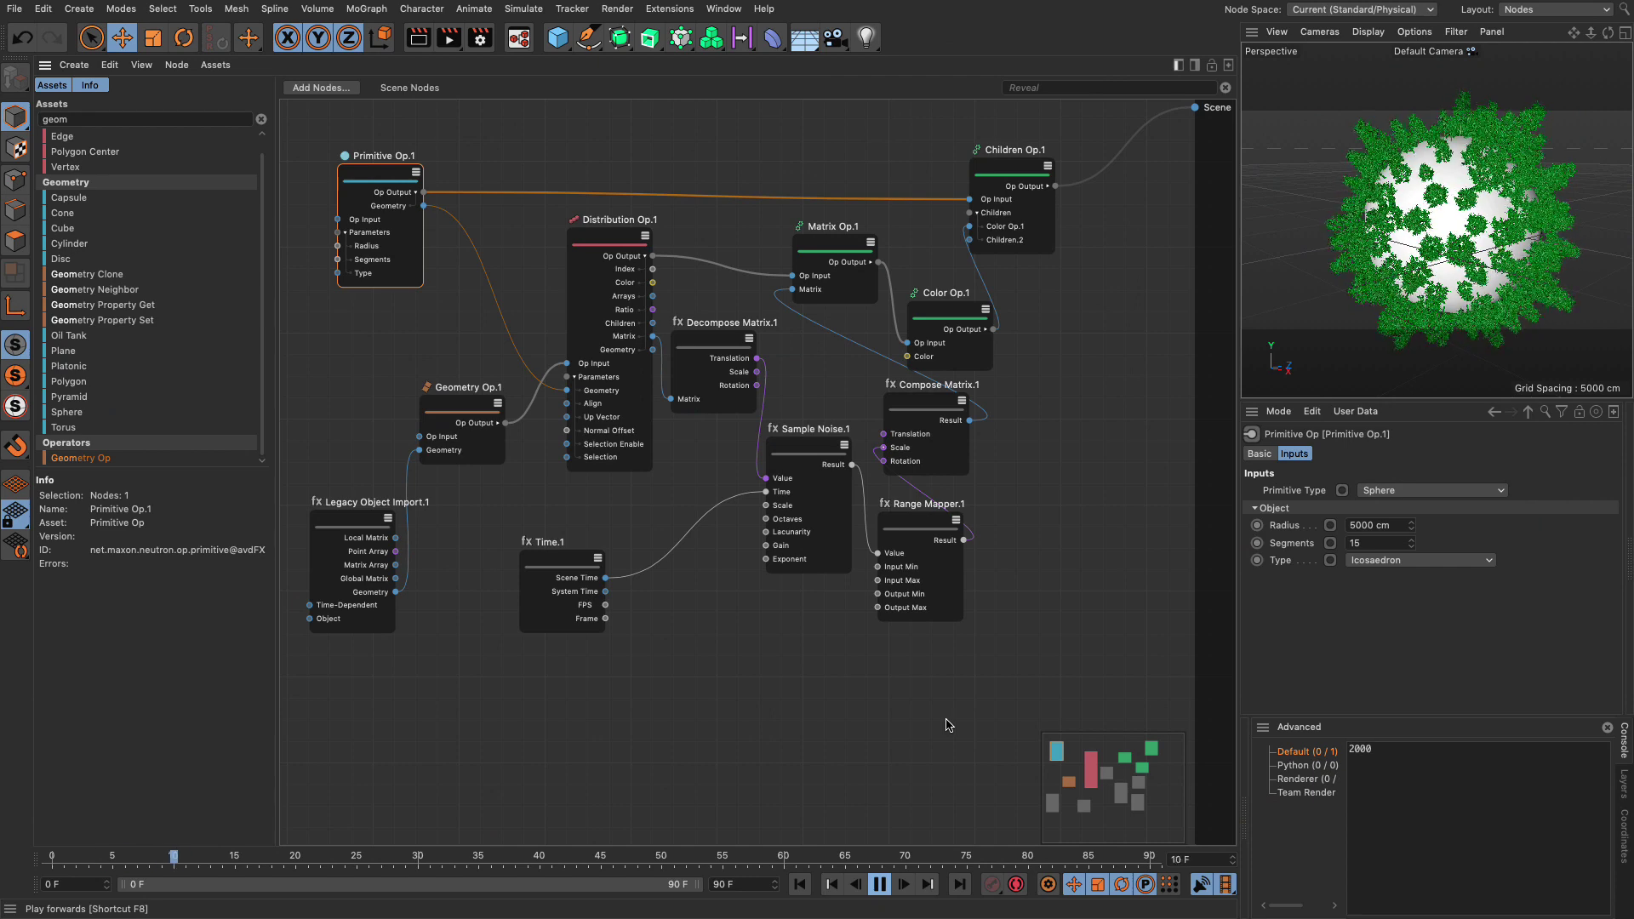
Pause the tree-sphere animation and rewind the playhead to frame 0.
left_click(879, 884)
left_click(798, 885)
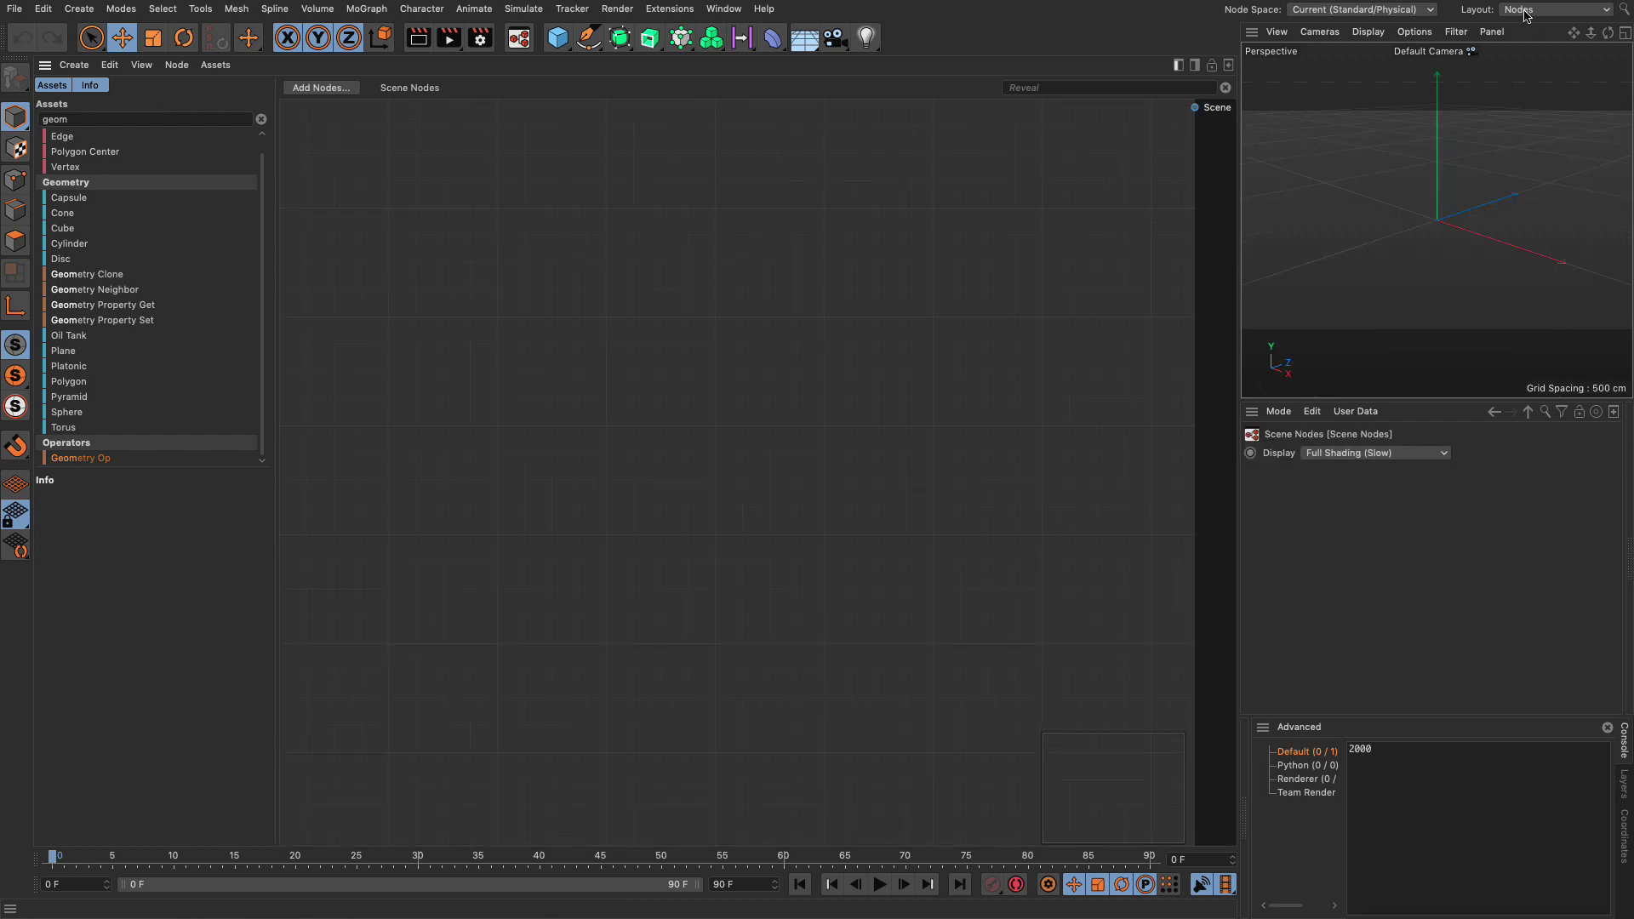
Switch to the Standard layout and load the Alder Tree preset from the Content Browser.
left_click(1523, 15)
left_click(1523, 192)
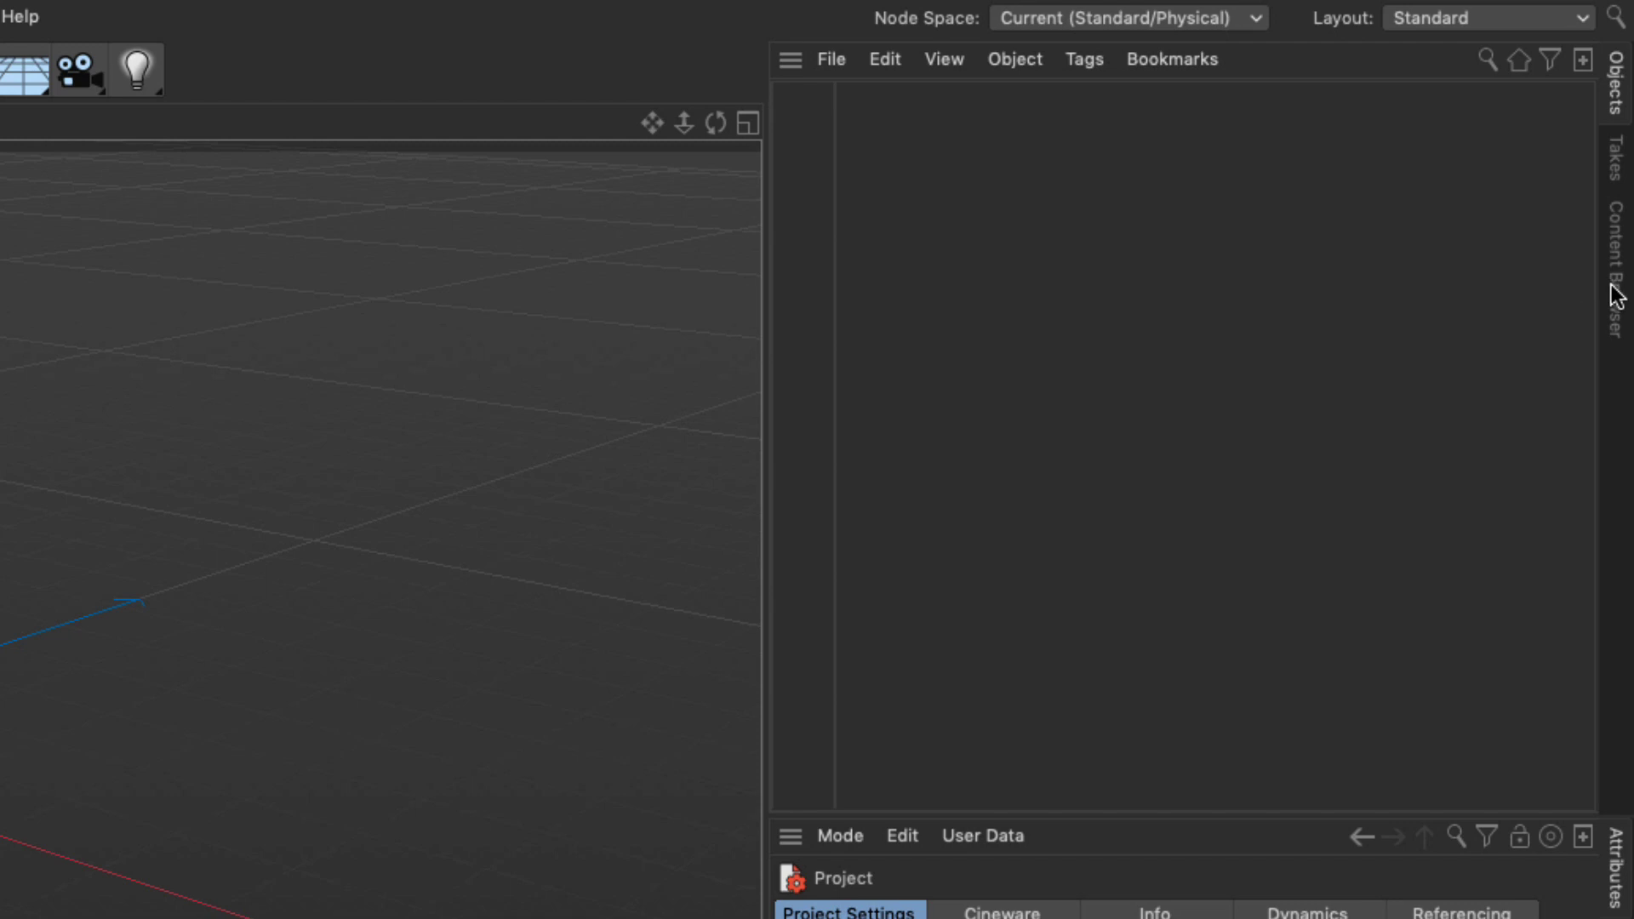
left_click(1616, 296)
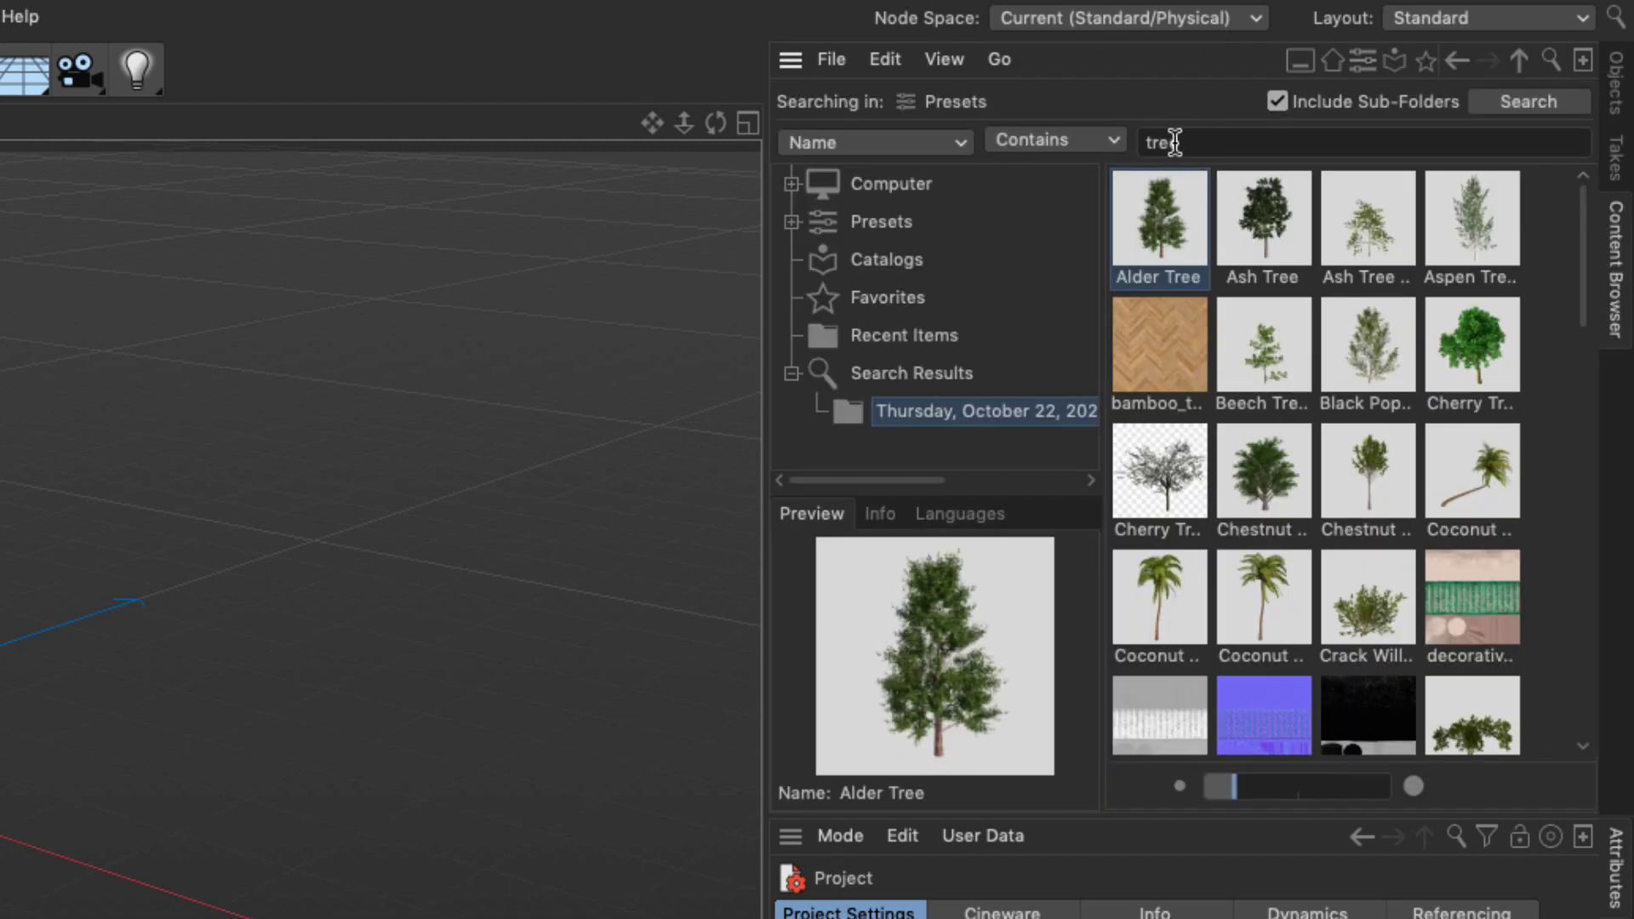
double_click(1152, 221)
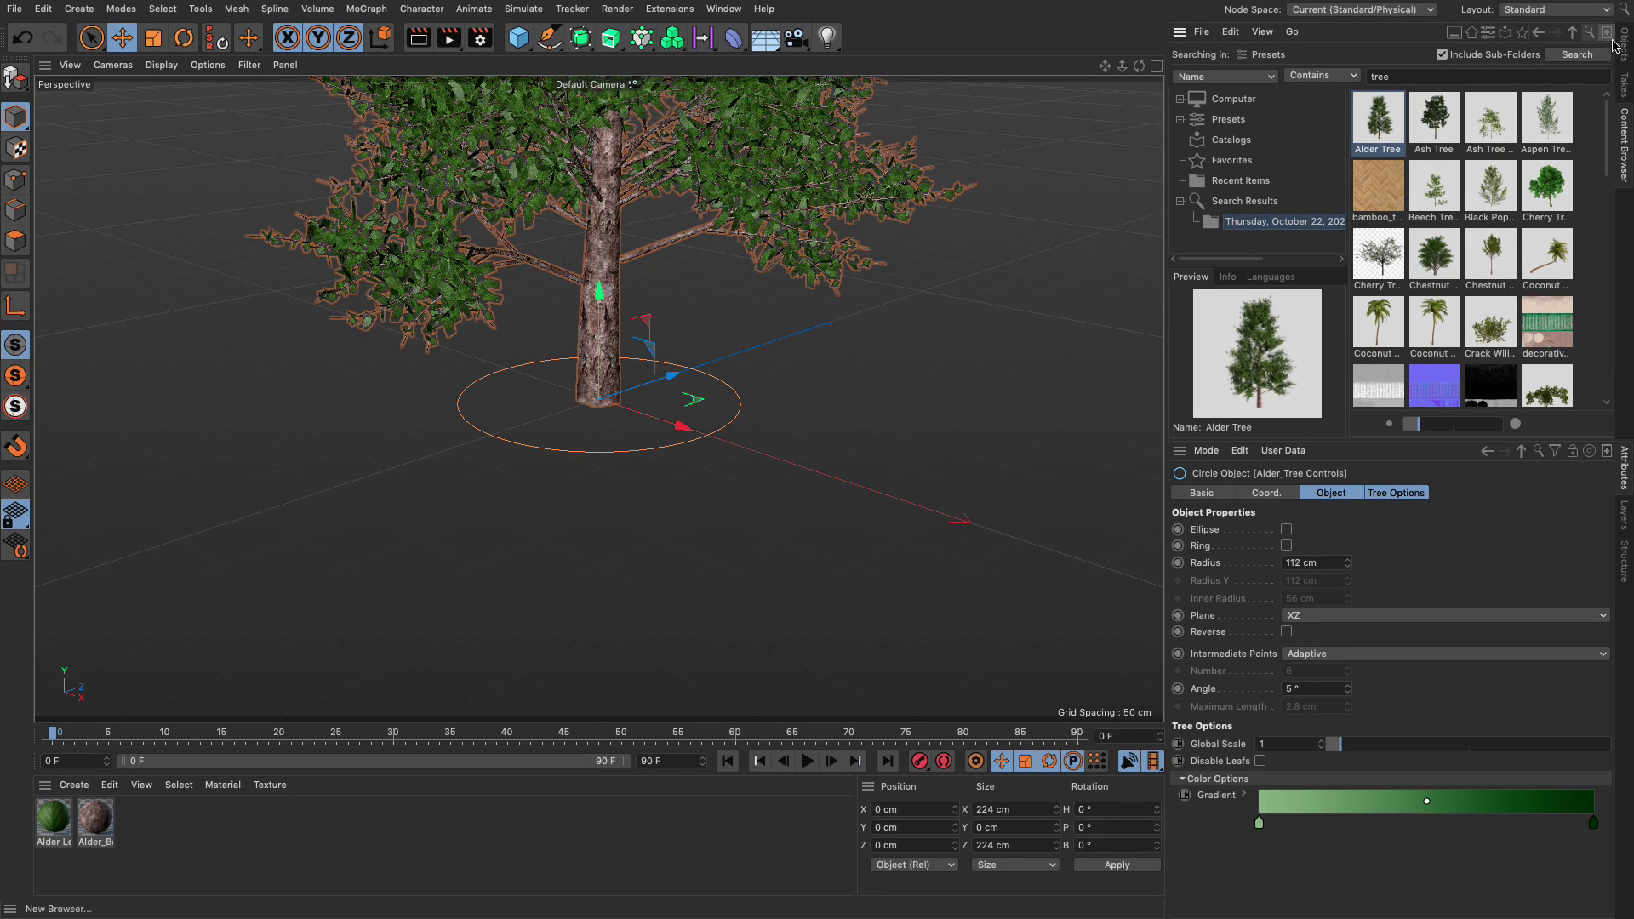
Merge the tree into a single Trunk with Connect Objects + Delete and delete Alder_Tree Controls.
left_click(1624, 53)
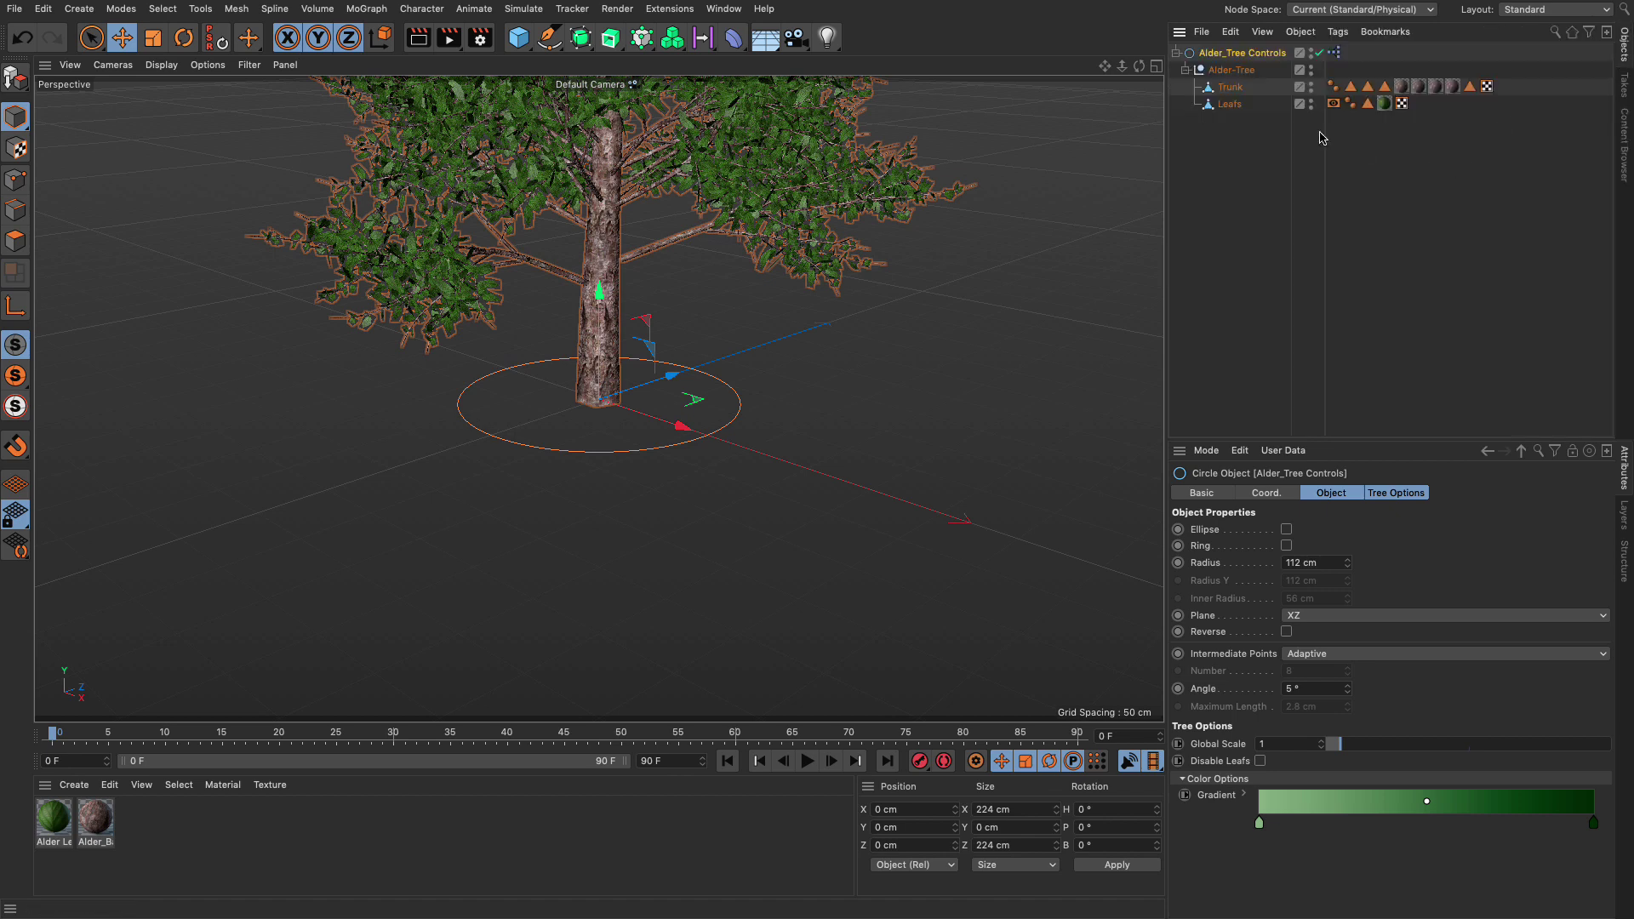
left_click(1231, 86)
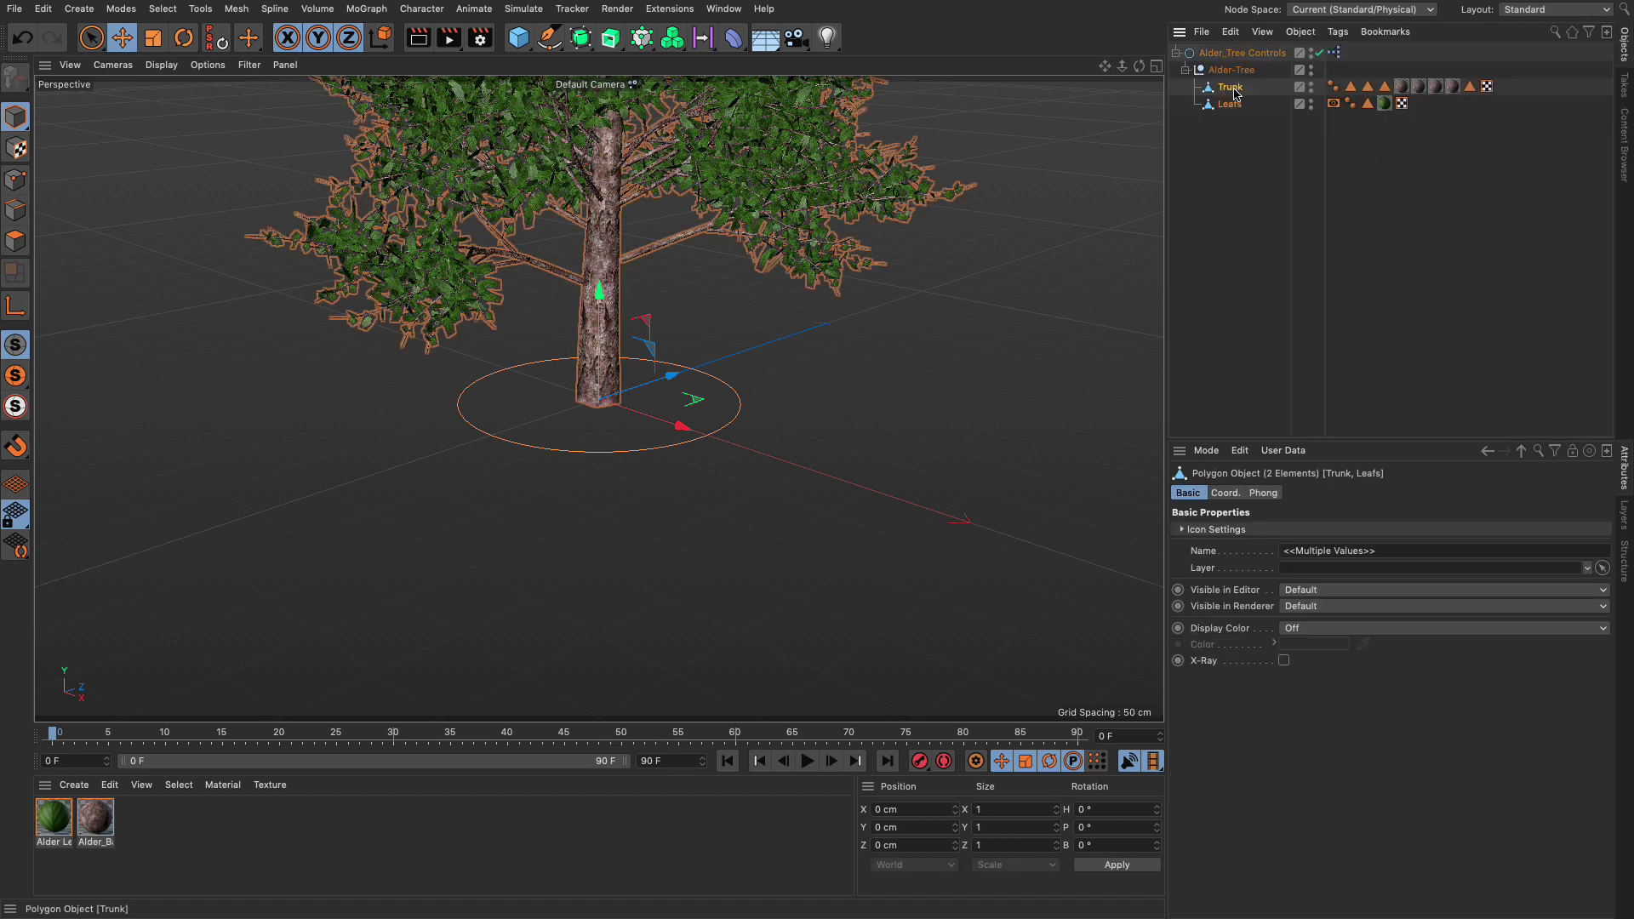
right_click(1232, 88)
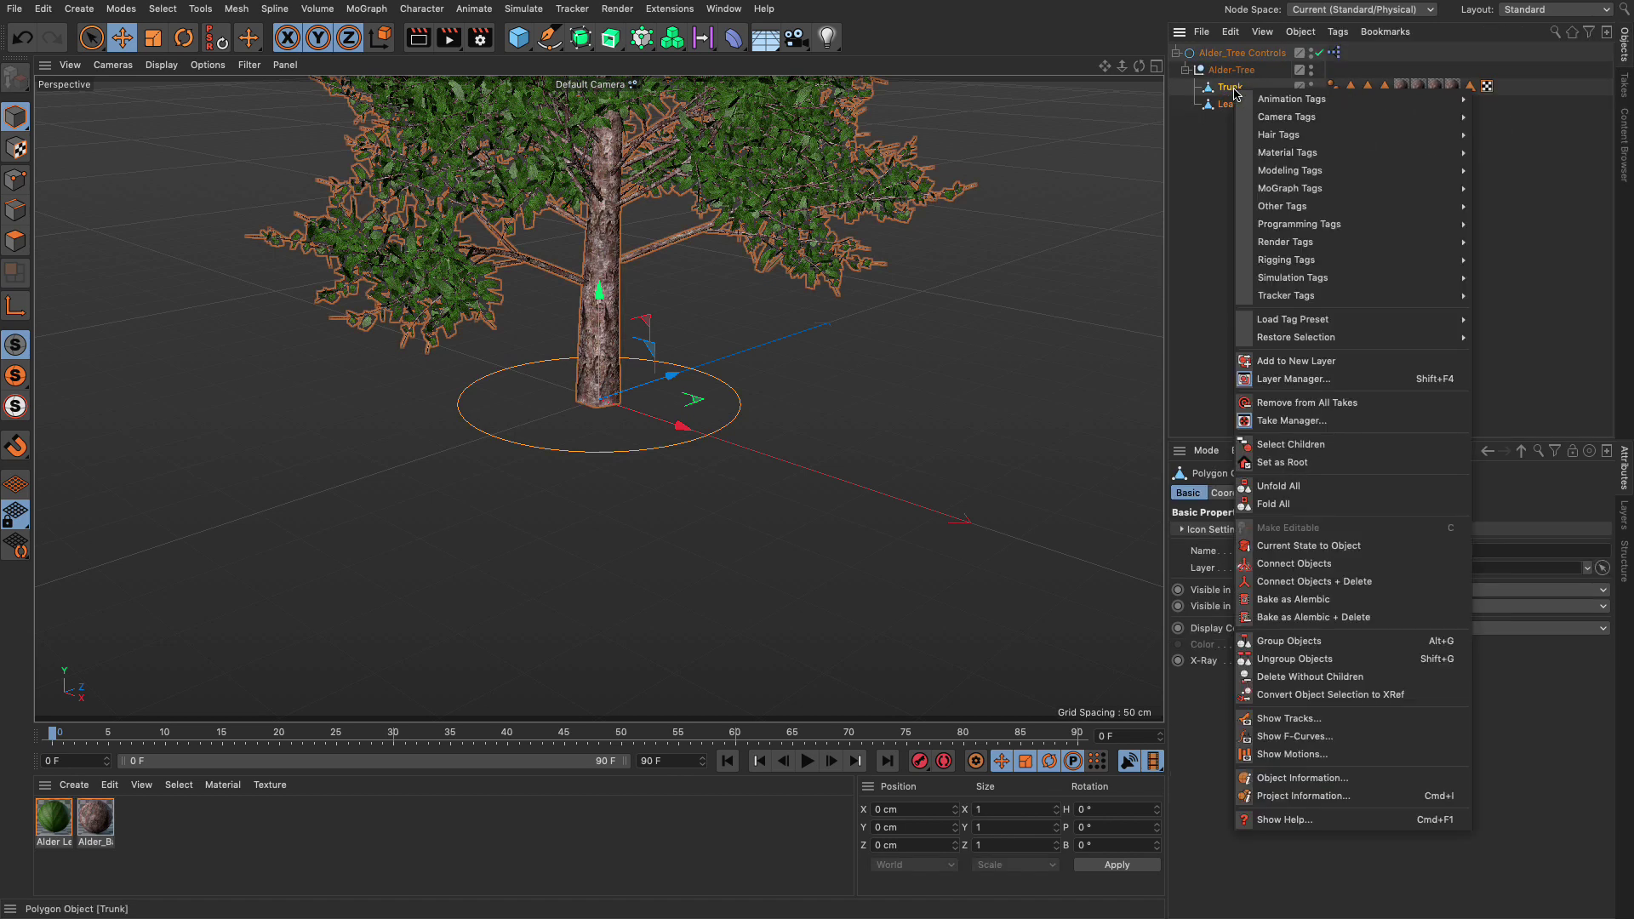
left_click(1262, 586)
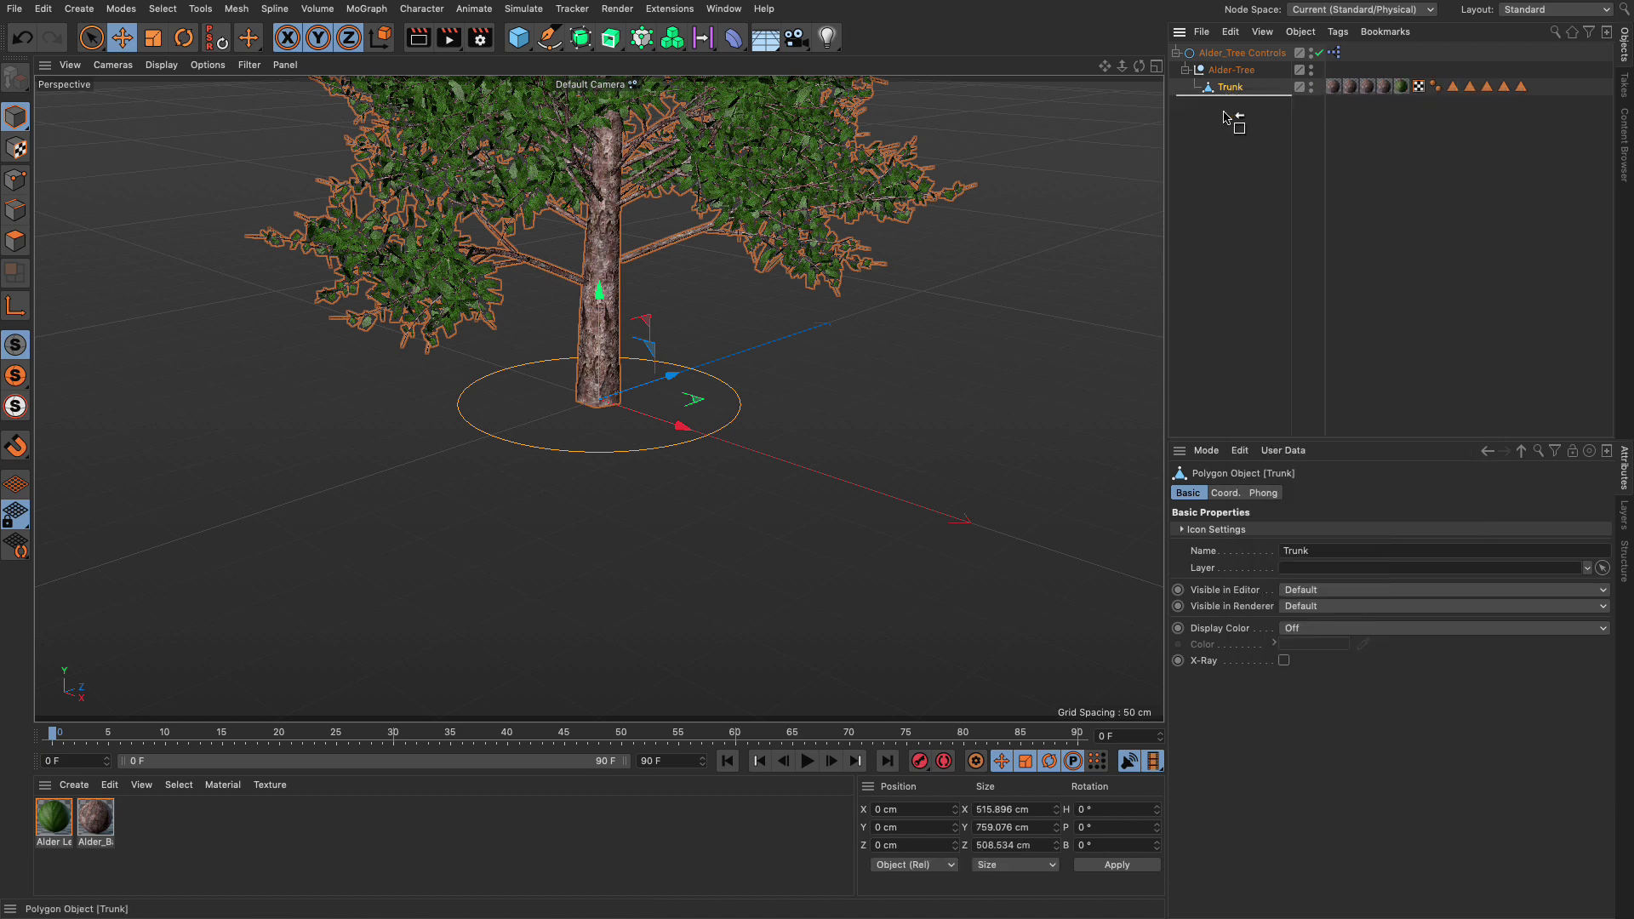
left_click(1228, 56)
key("Delete")
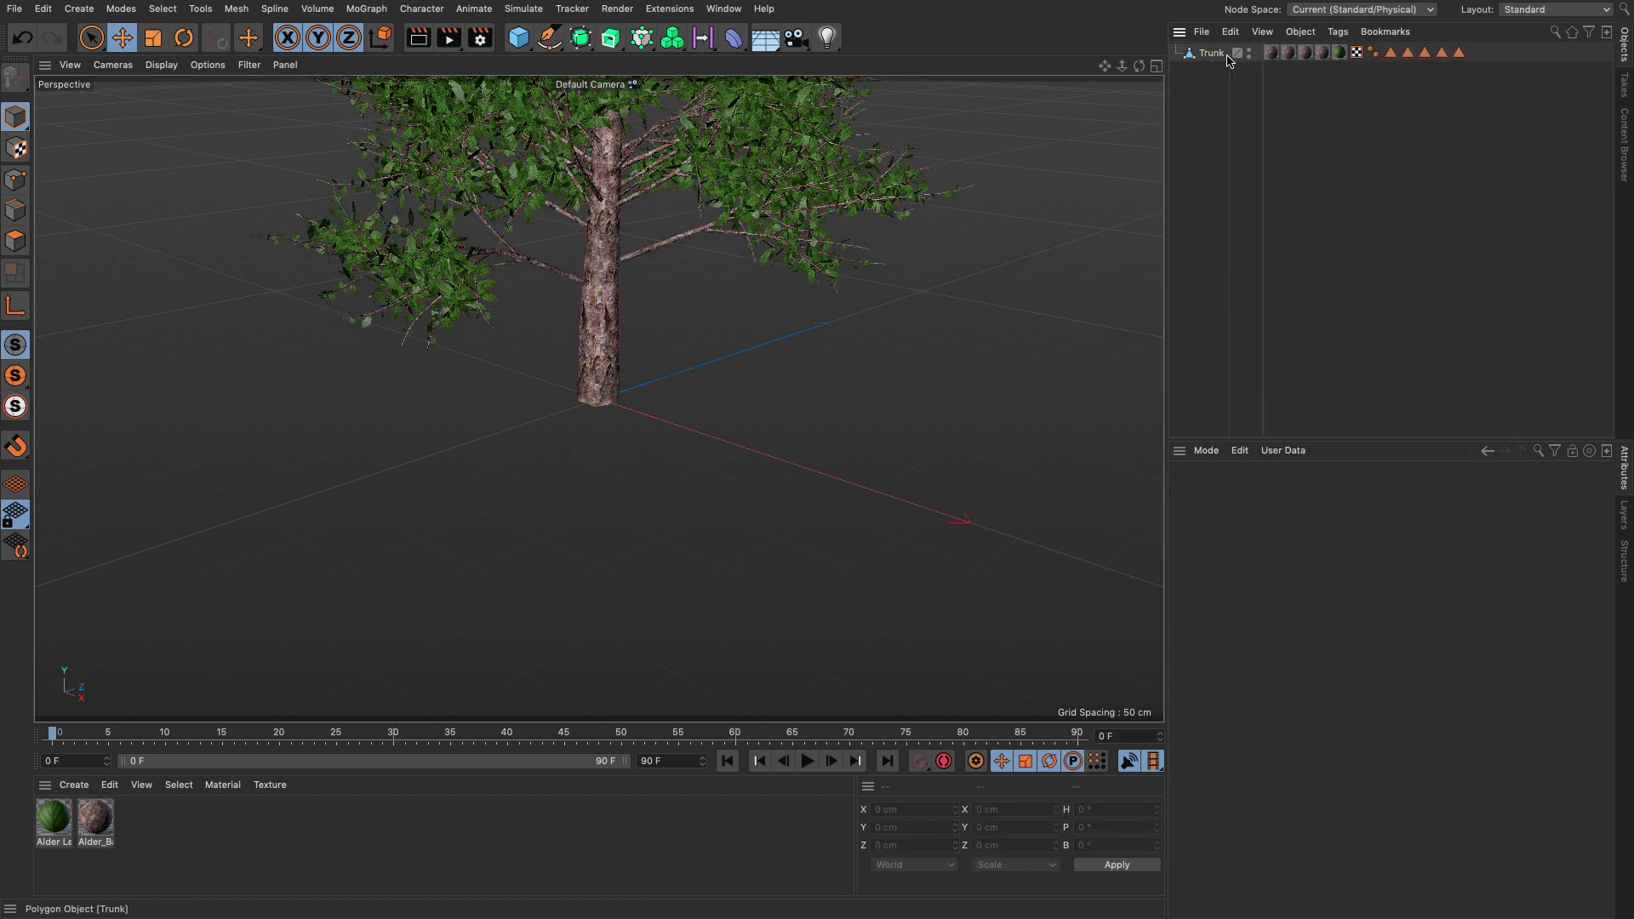
Remove Trunk's five material tags and five polygon selection tags, then frame the tree.
left_click(1272, 52)
left_click(1339, 53, "shift")
key("Delete")
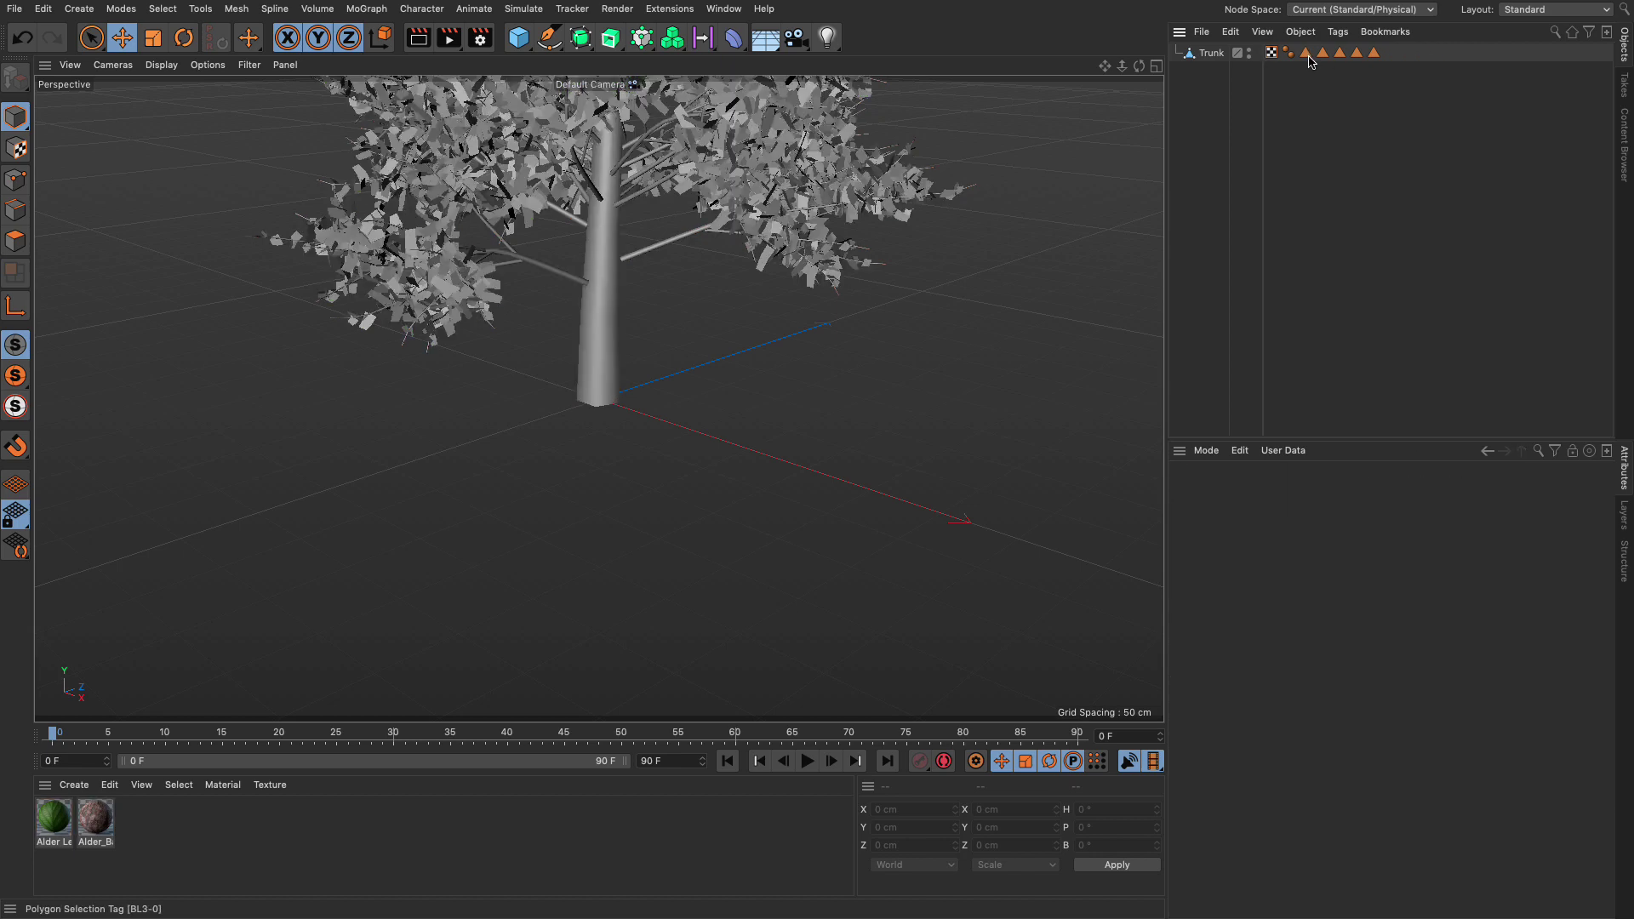
left_click(1306, 54)
left_click(1372, 54, "shift")
key("Delete")
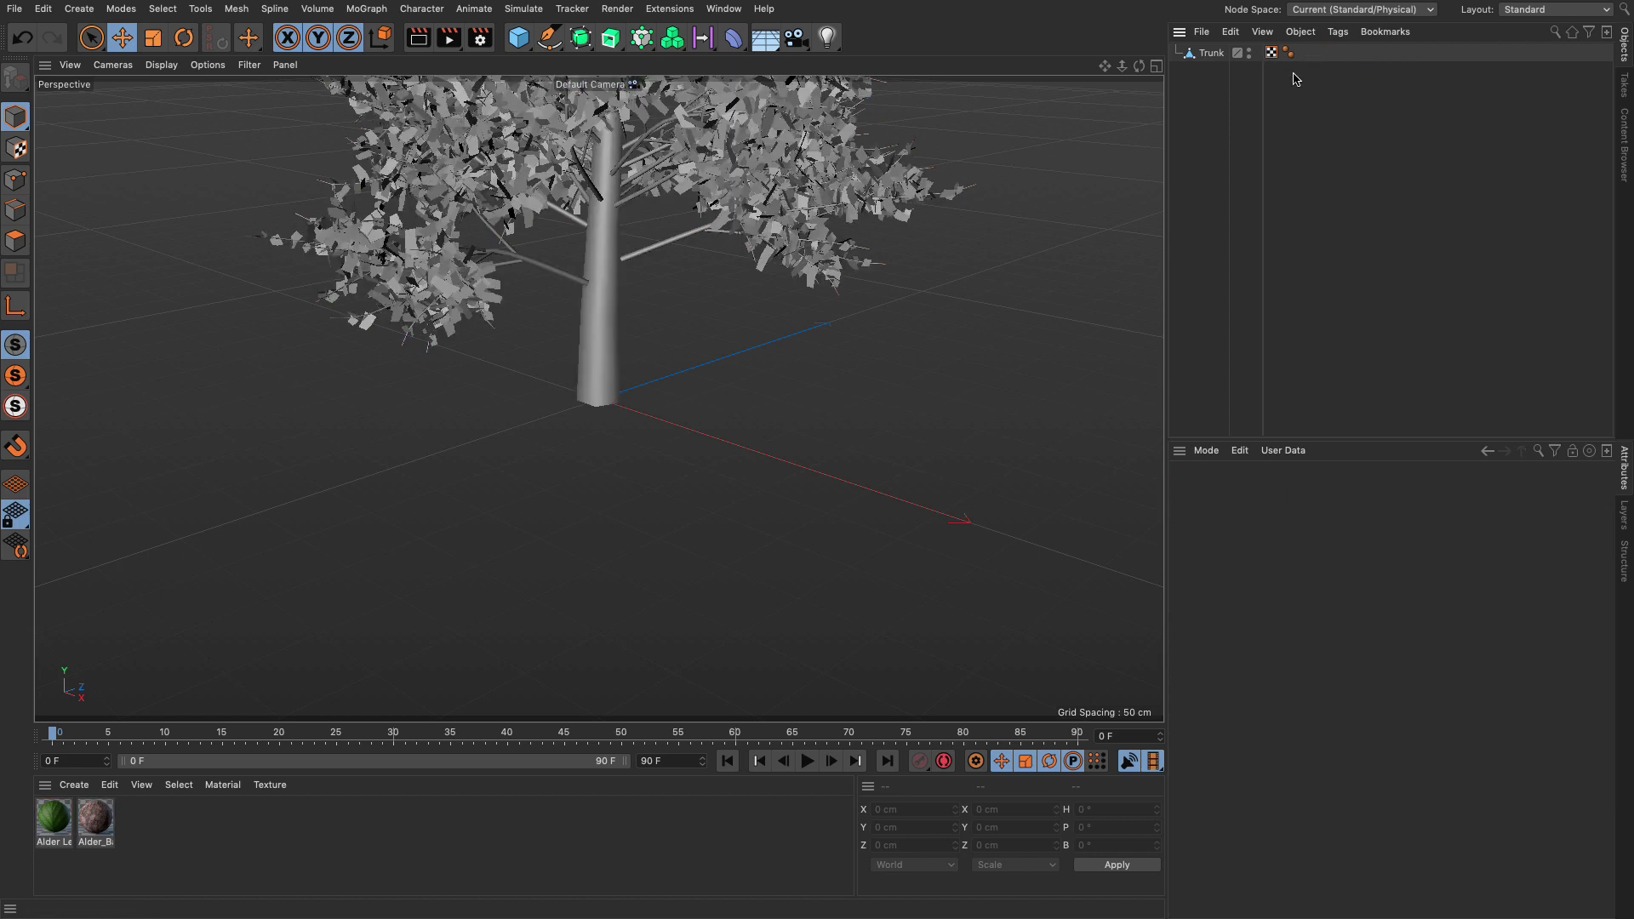
left_click(1211, 53)
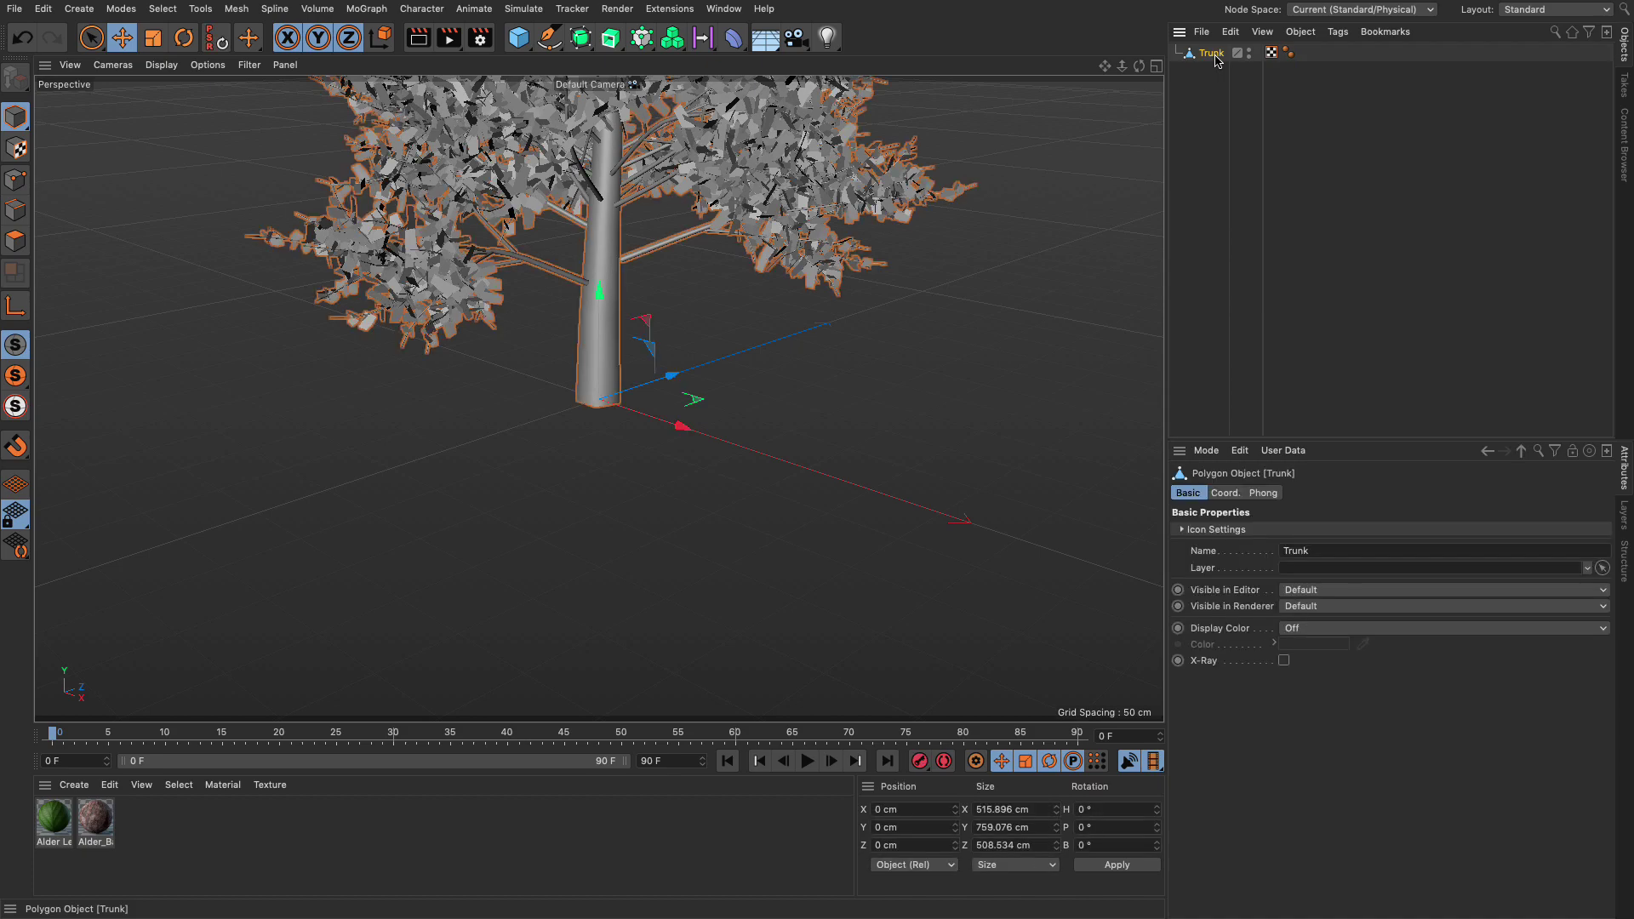
key("h")
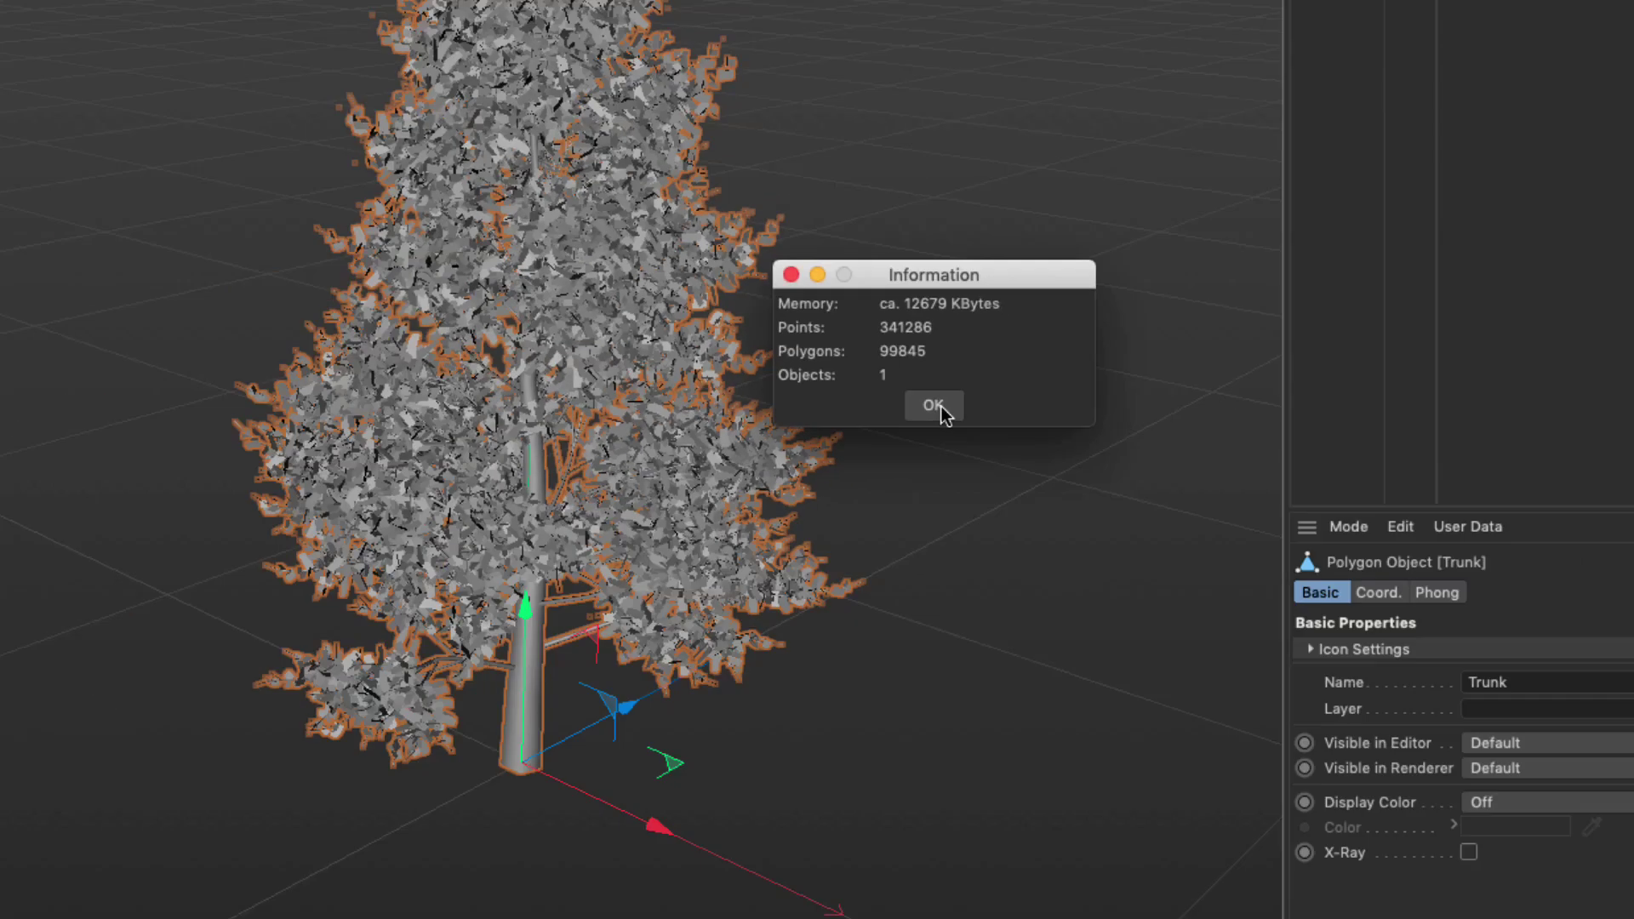
left_click(939, 407)
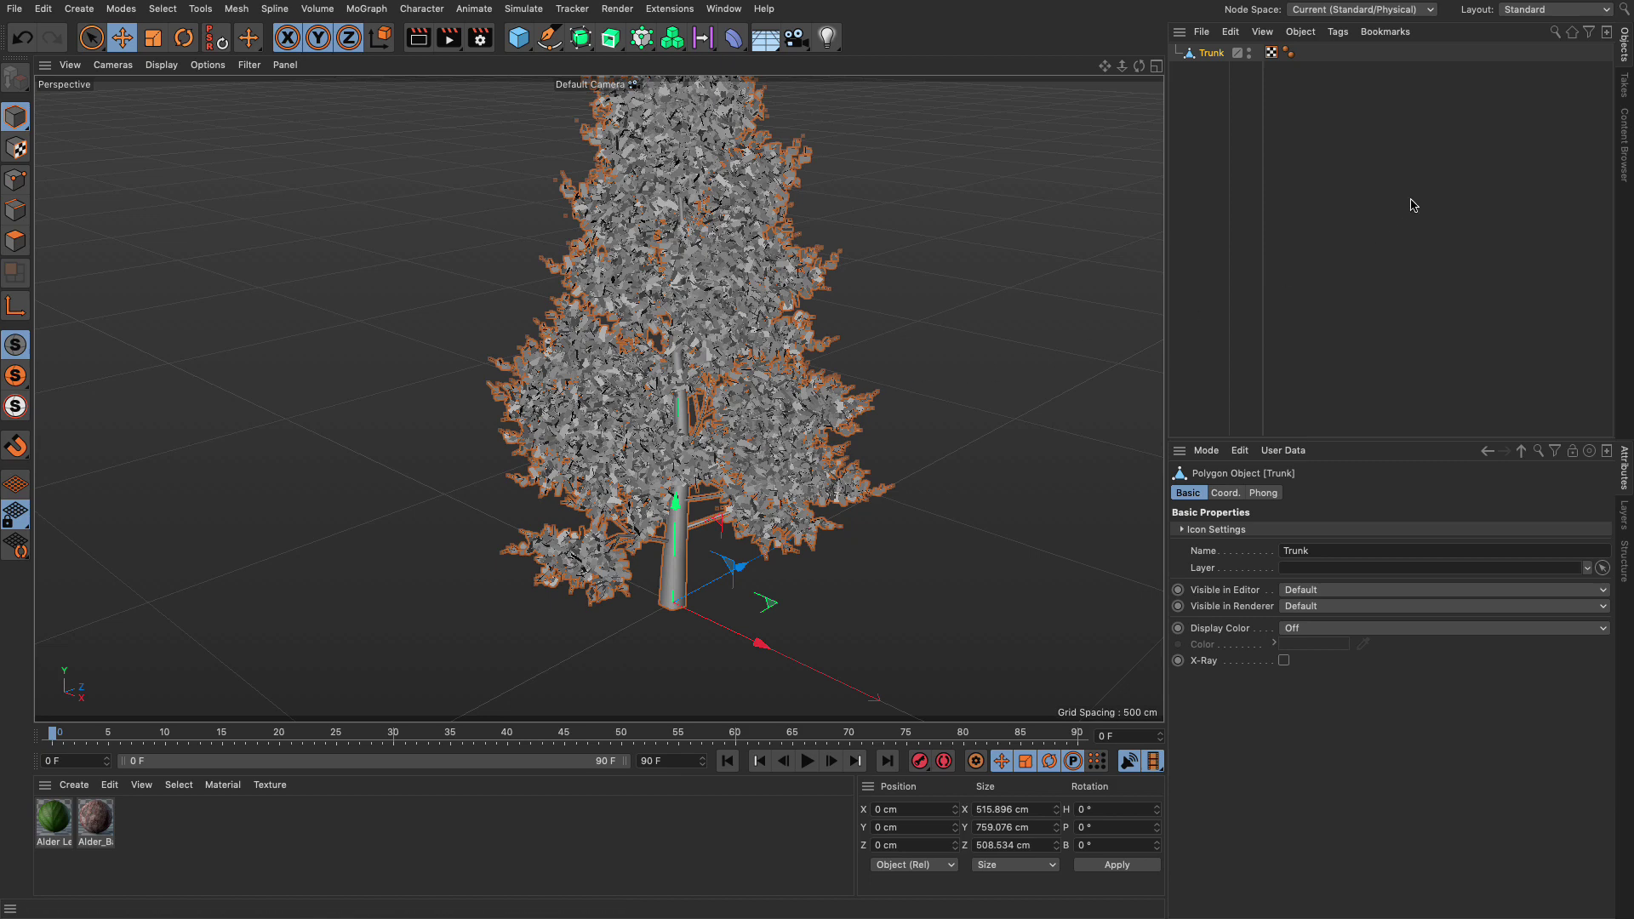
In the Nodes layout, add a Legacy Object Import node with Trunk as its Object.
left_click(1537, 12)
left_click(1539, 117)
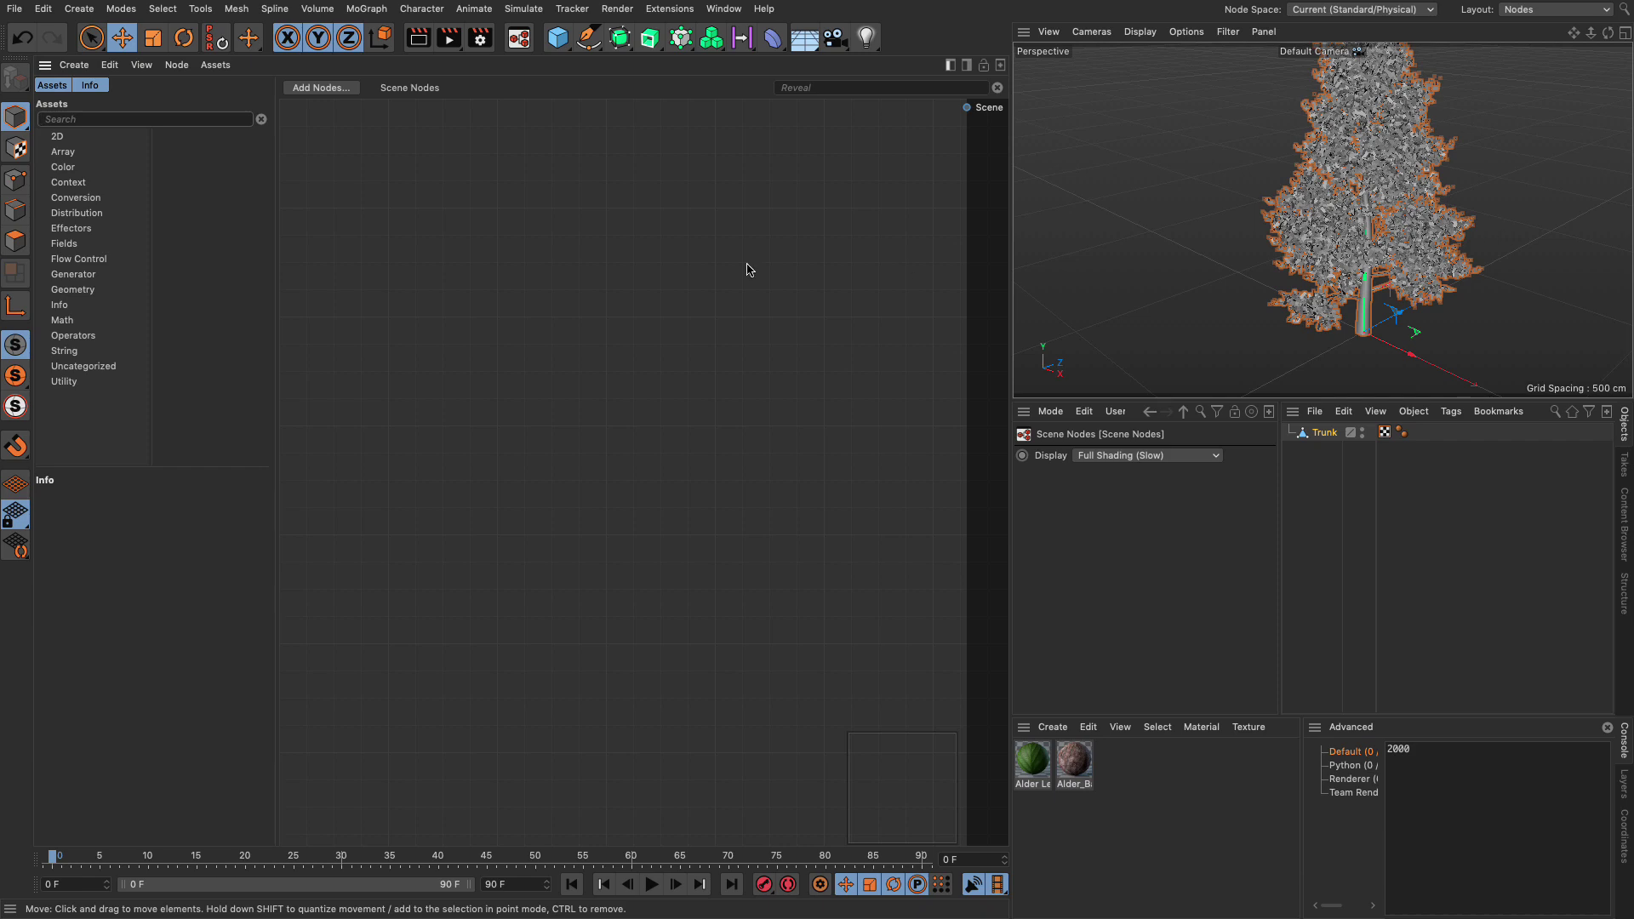
left_click(211, 123)
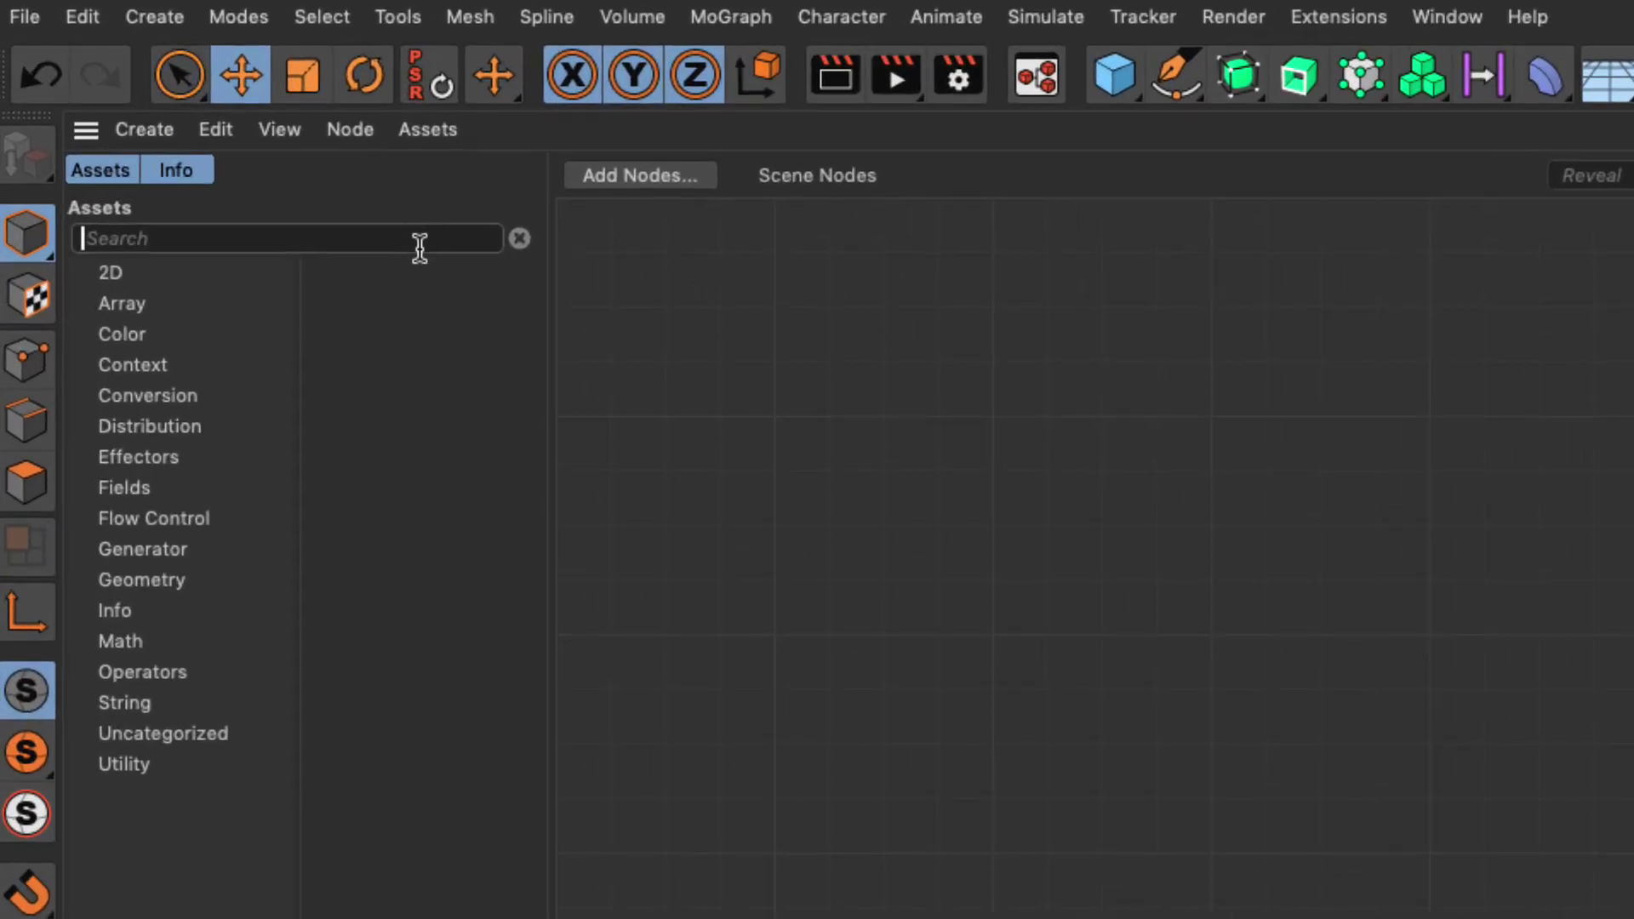
type("impor")
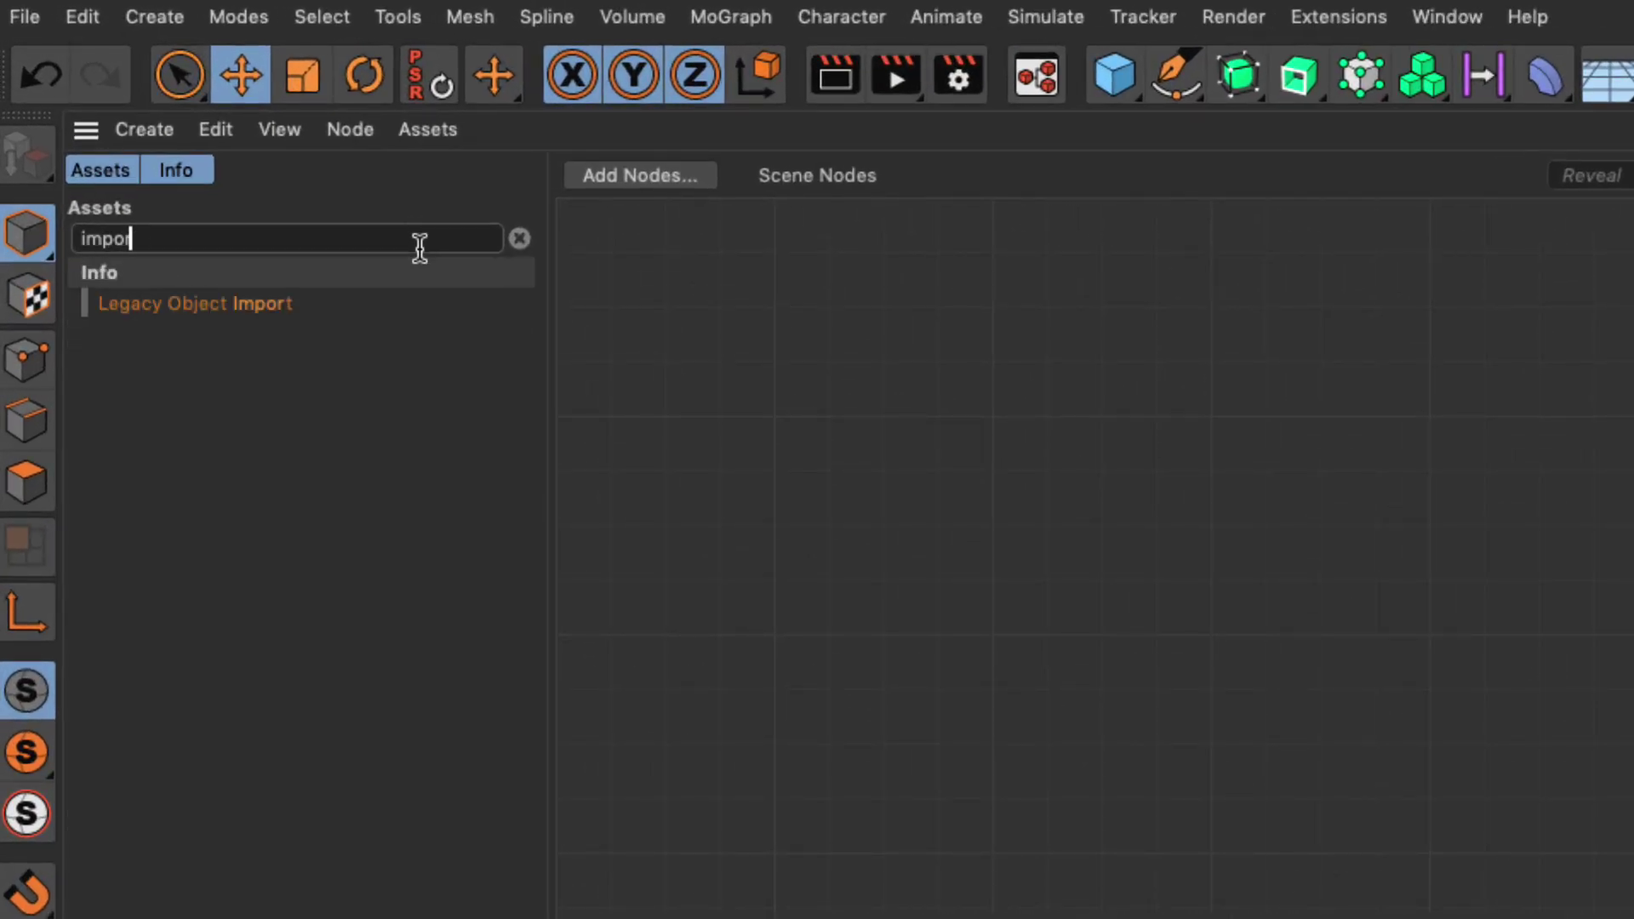
left_click_drag(119, 315, 776, 529)
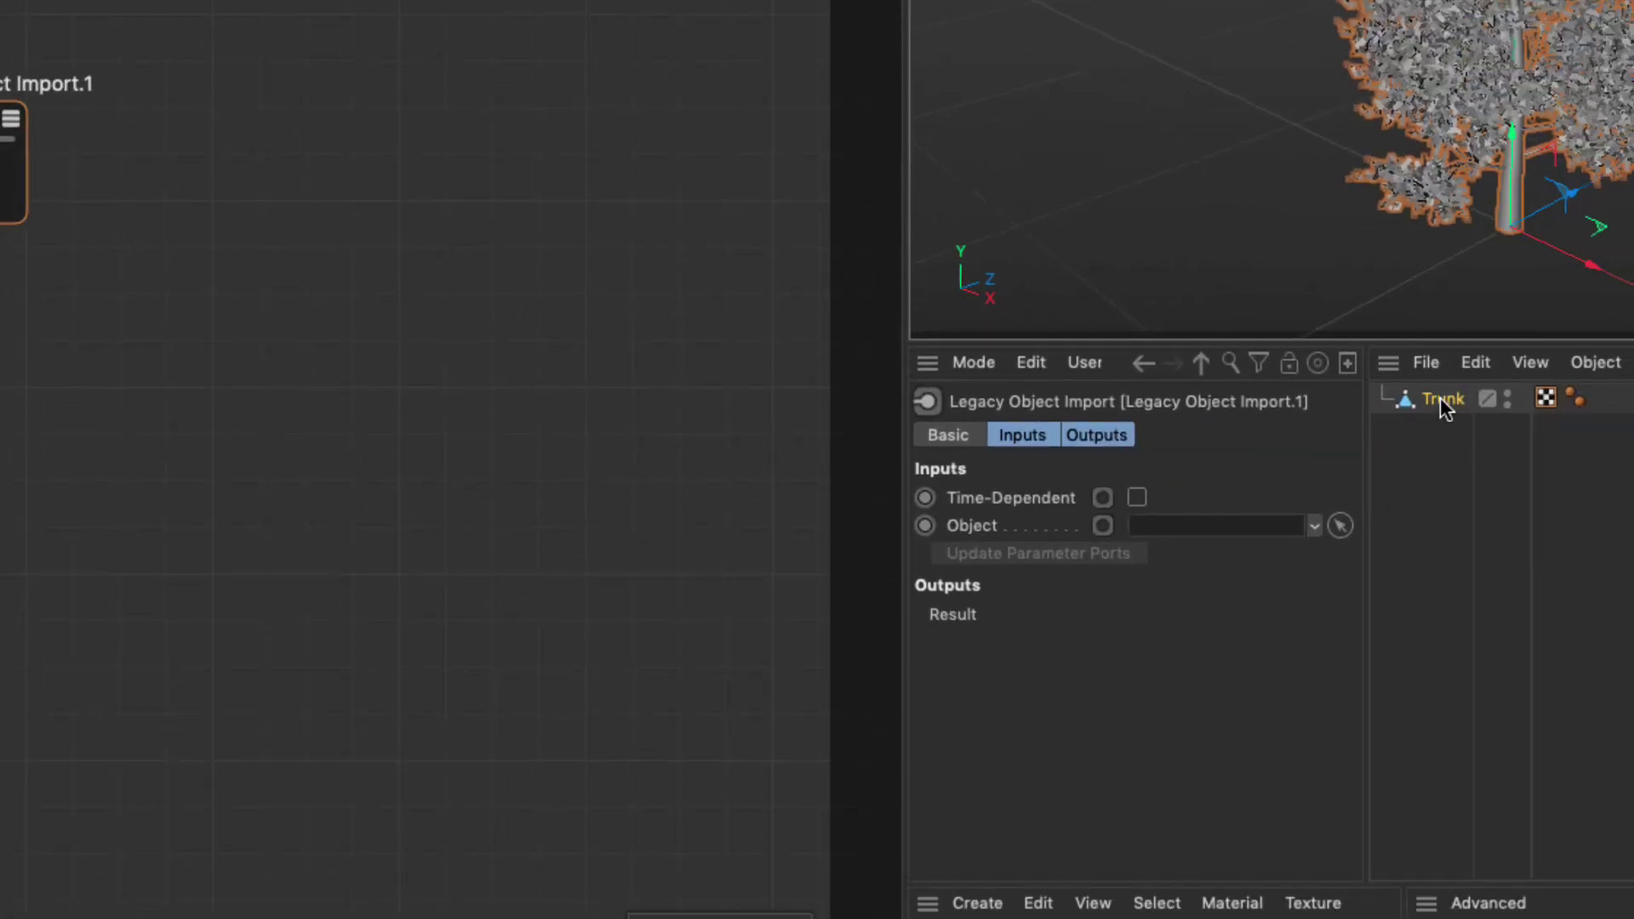
left_click_drag(1440, 396, 1185, 533)
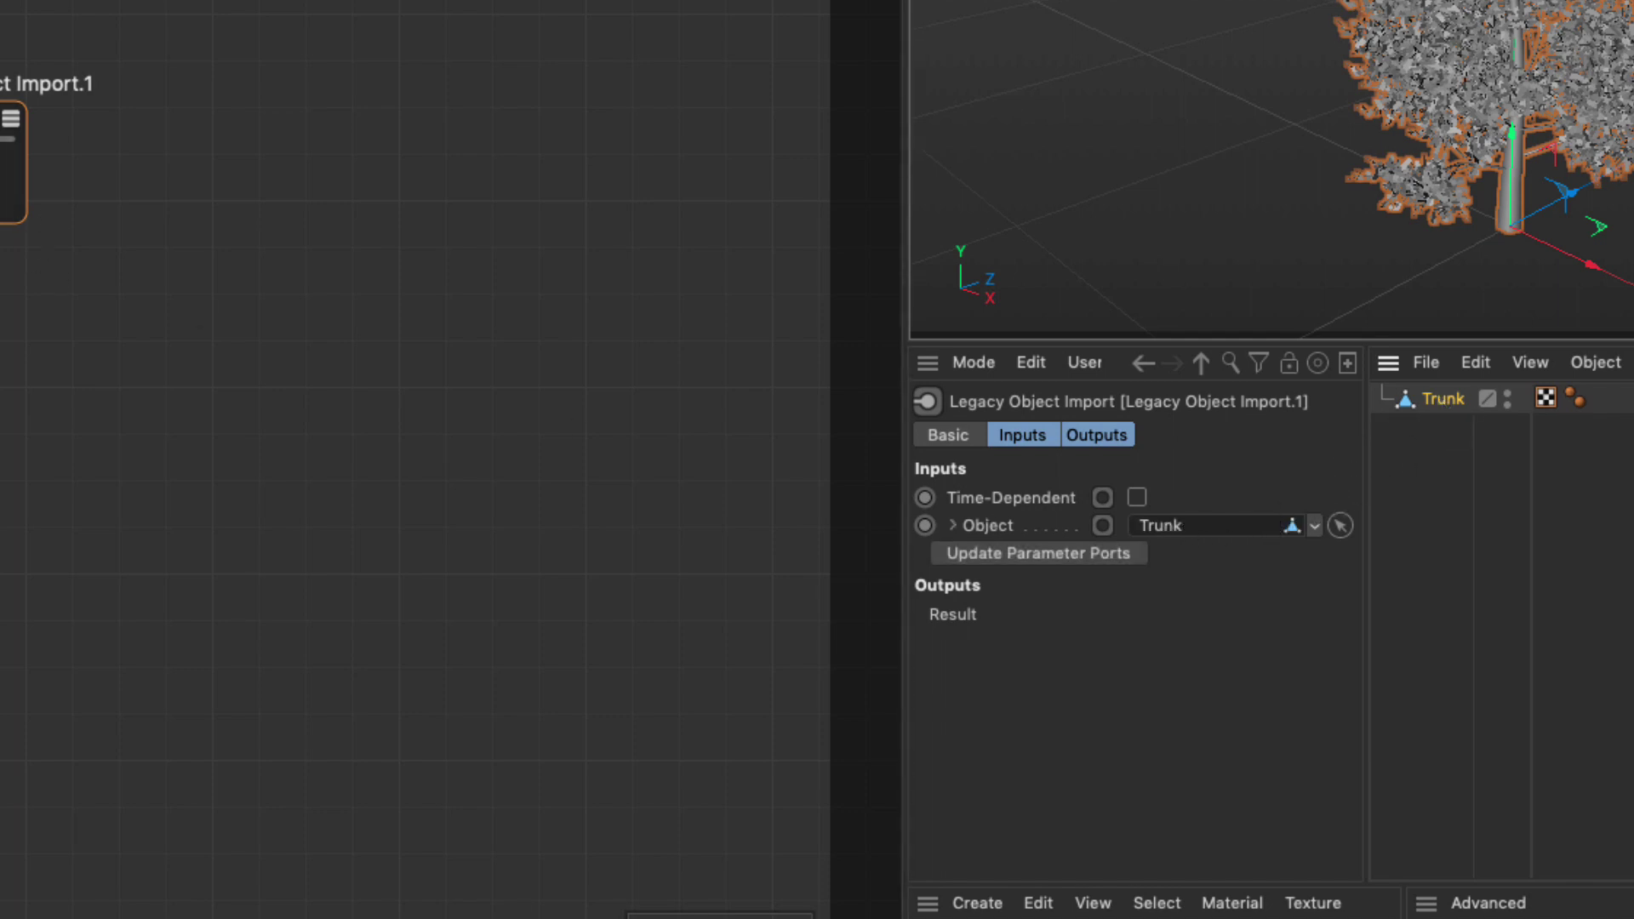
key("h")
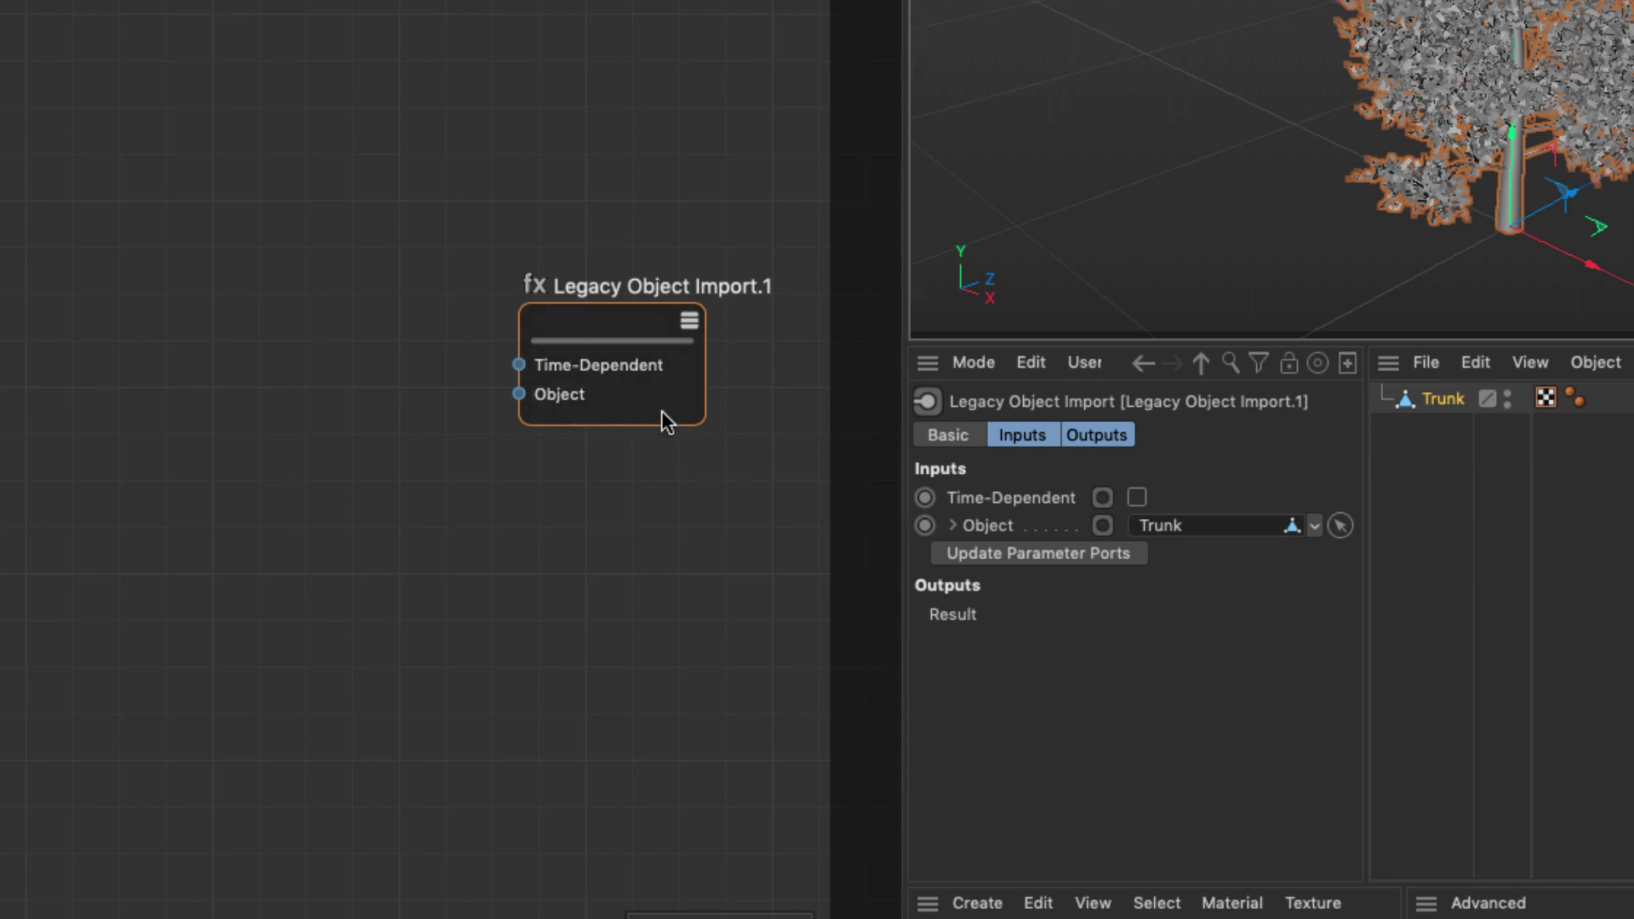
left_click(1045, 558)
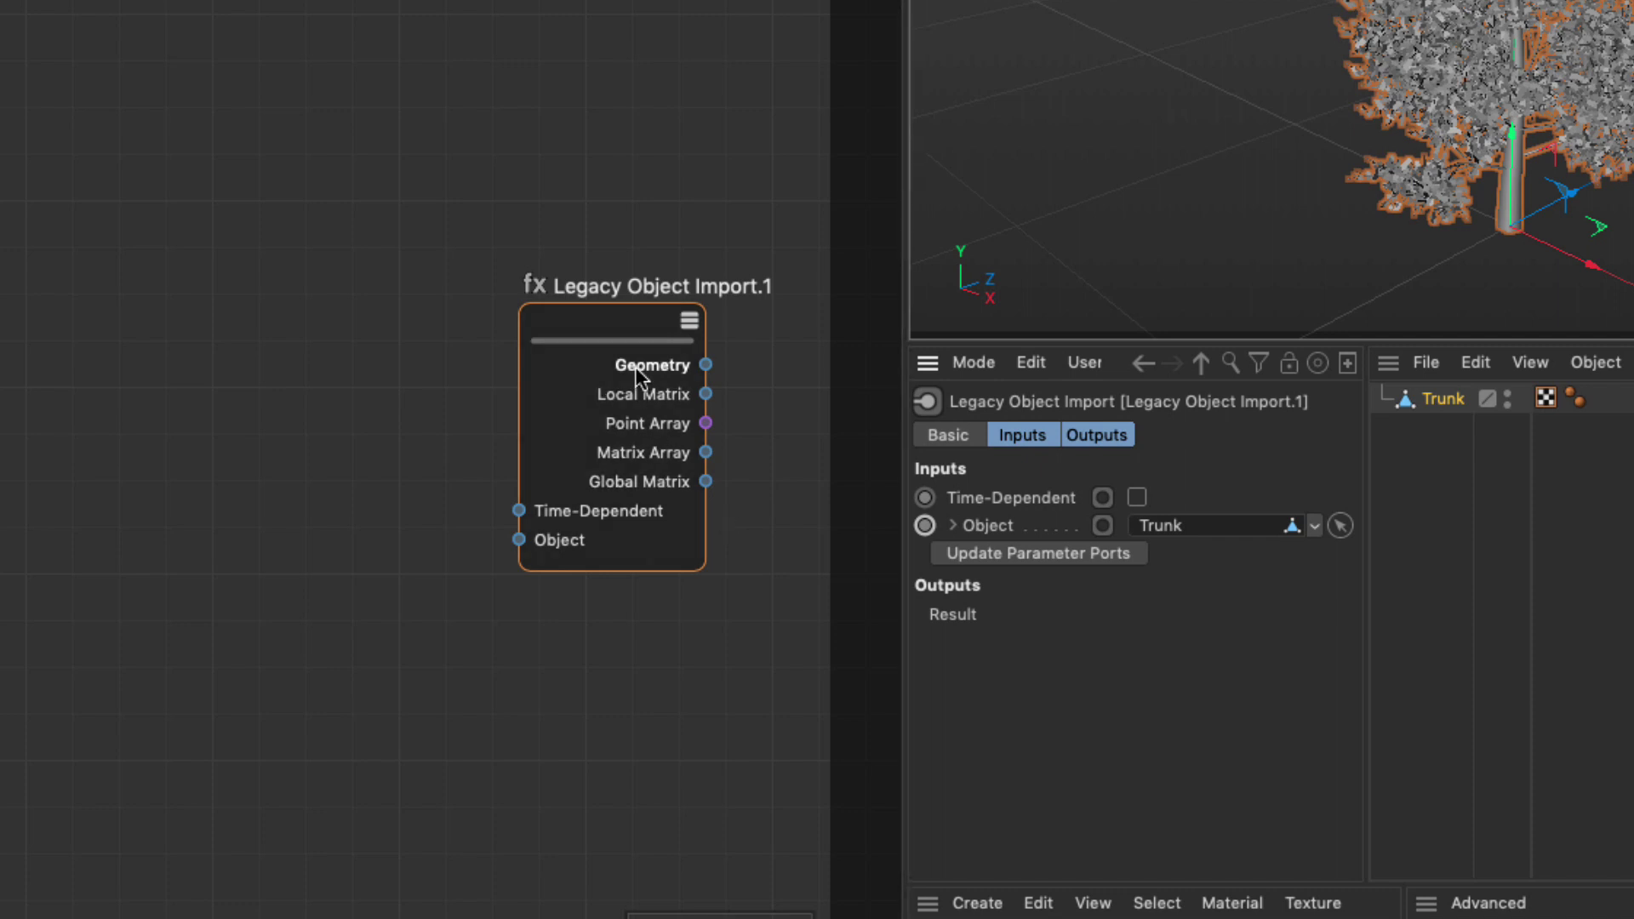
Hide the original Trunk and delete the Alder Leaf and Alder_Bark materials.
left_click(1508, 395)
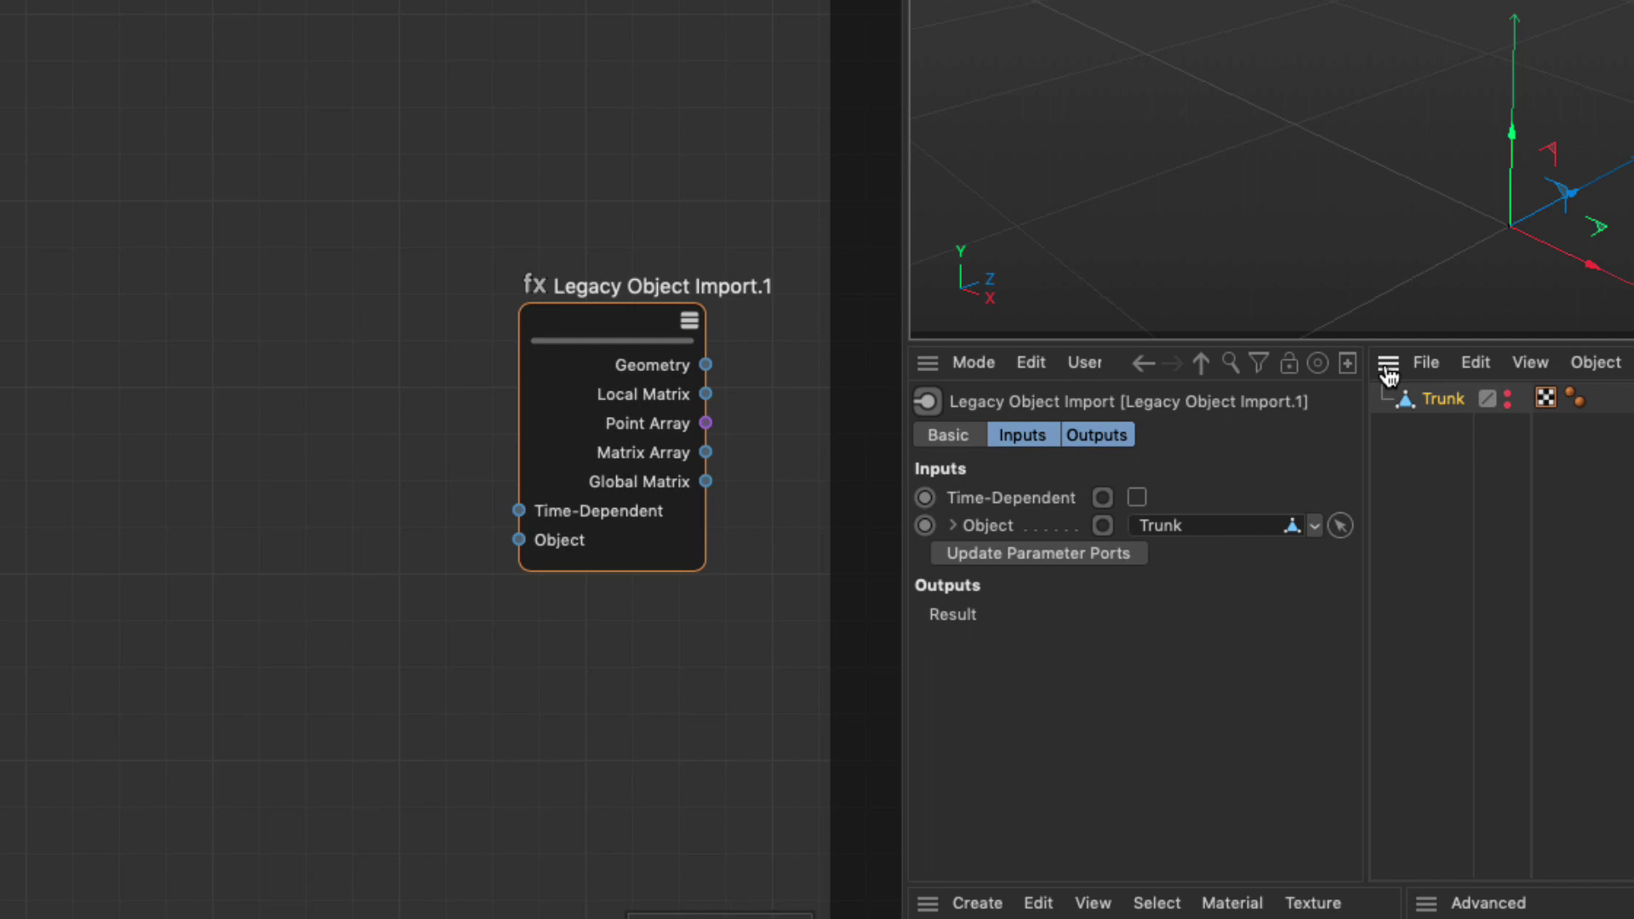
left_click_drag(1147, 860, 1030, 768)
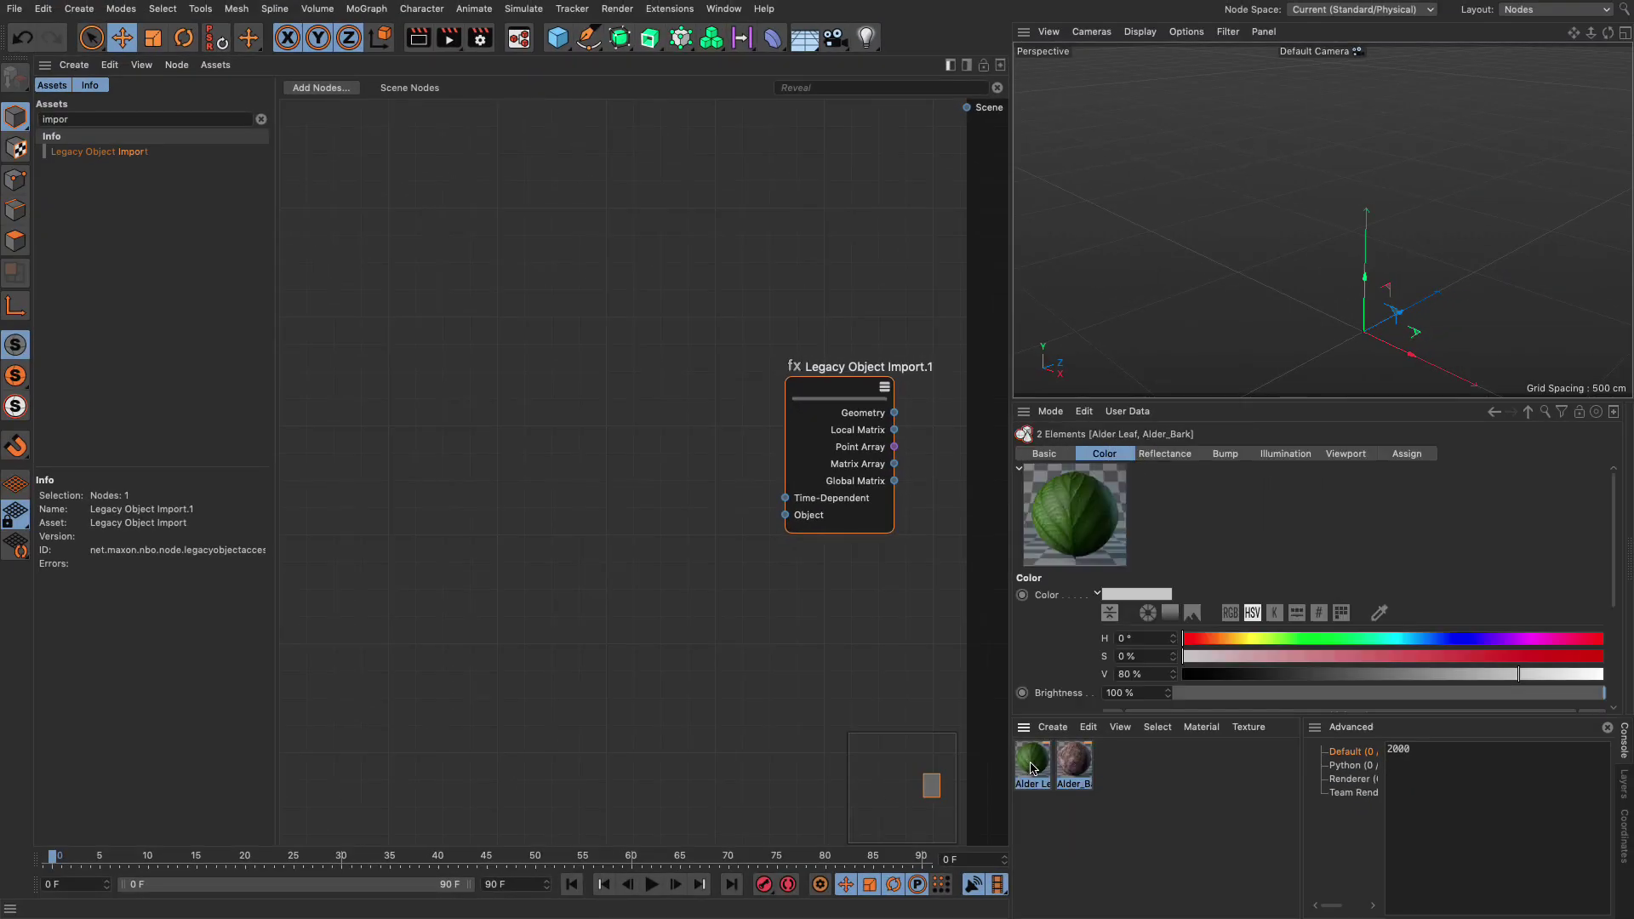
key("Delete")
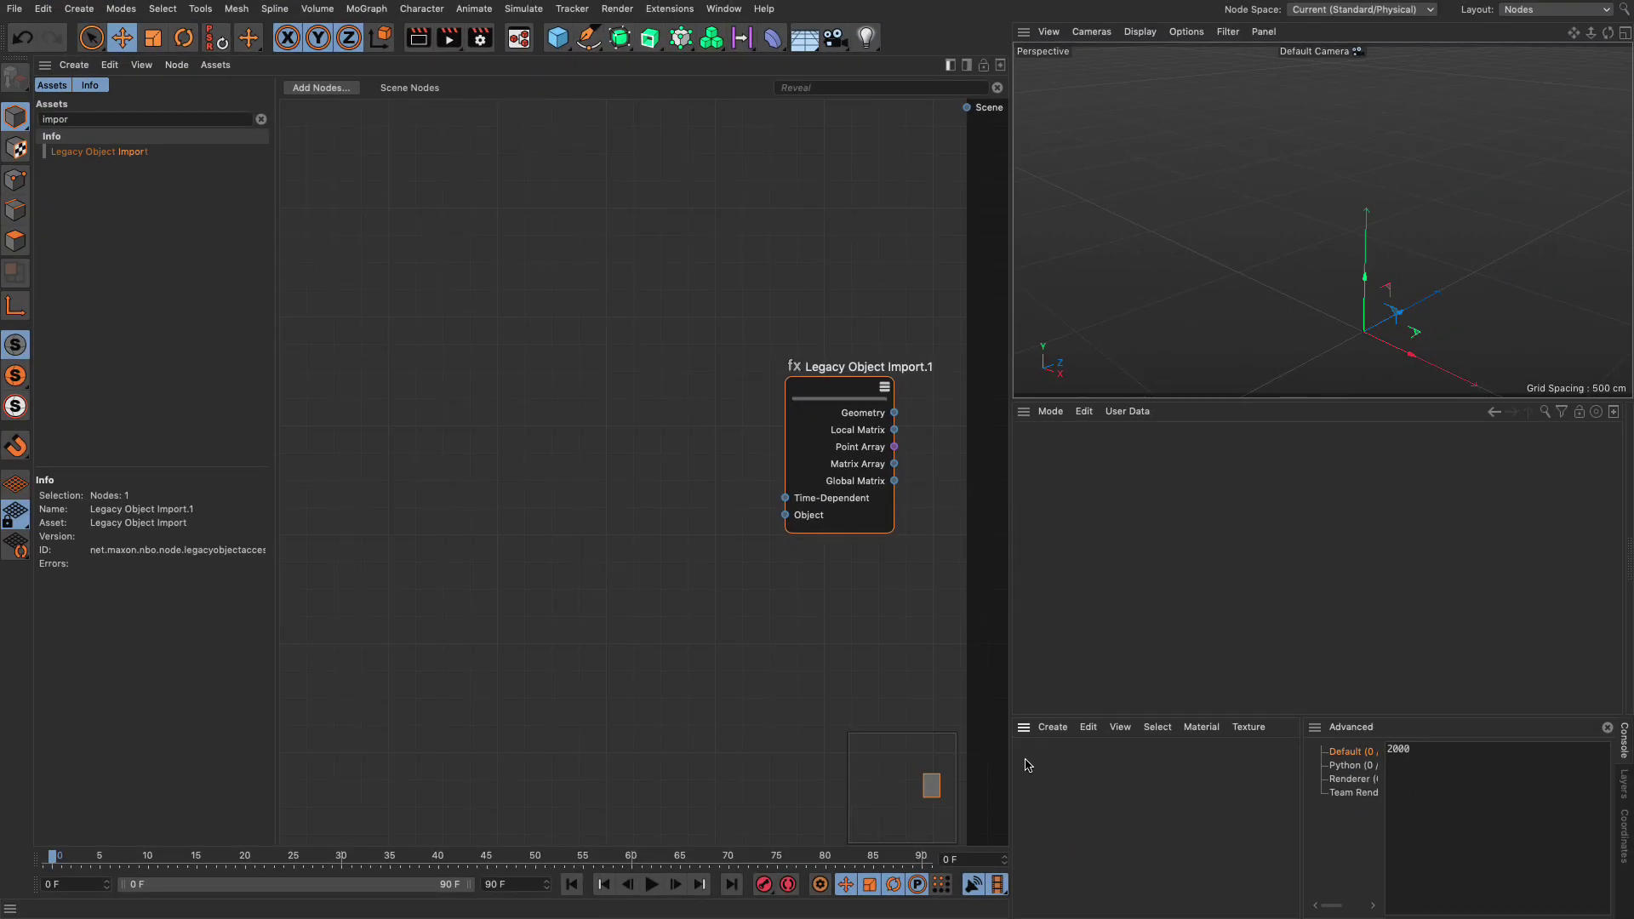
left_click(1024, 730, "ctrl")
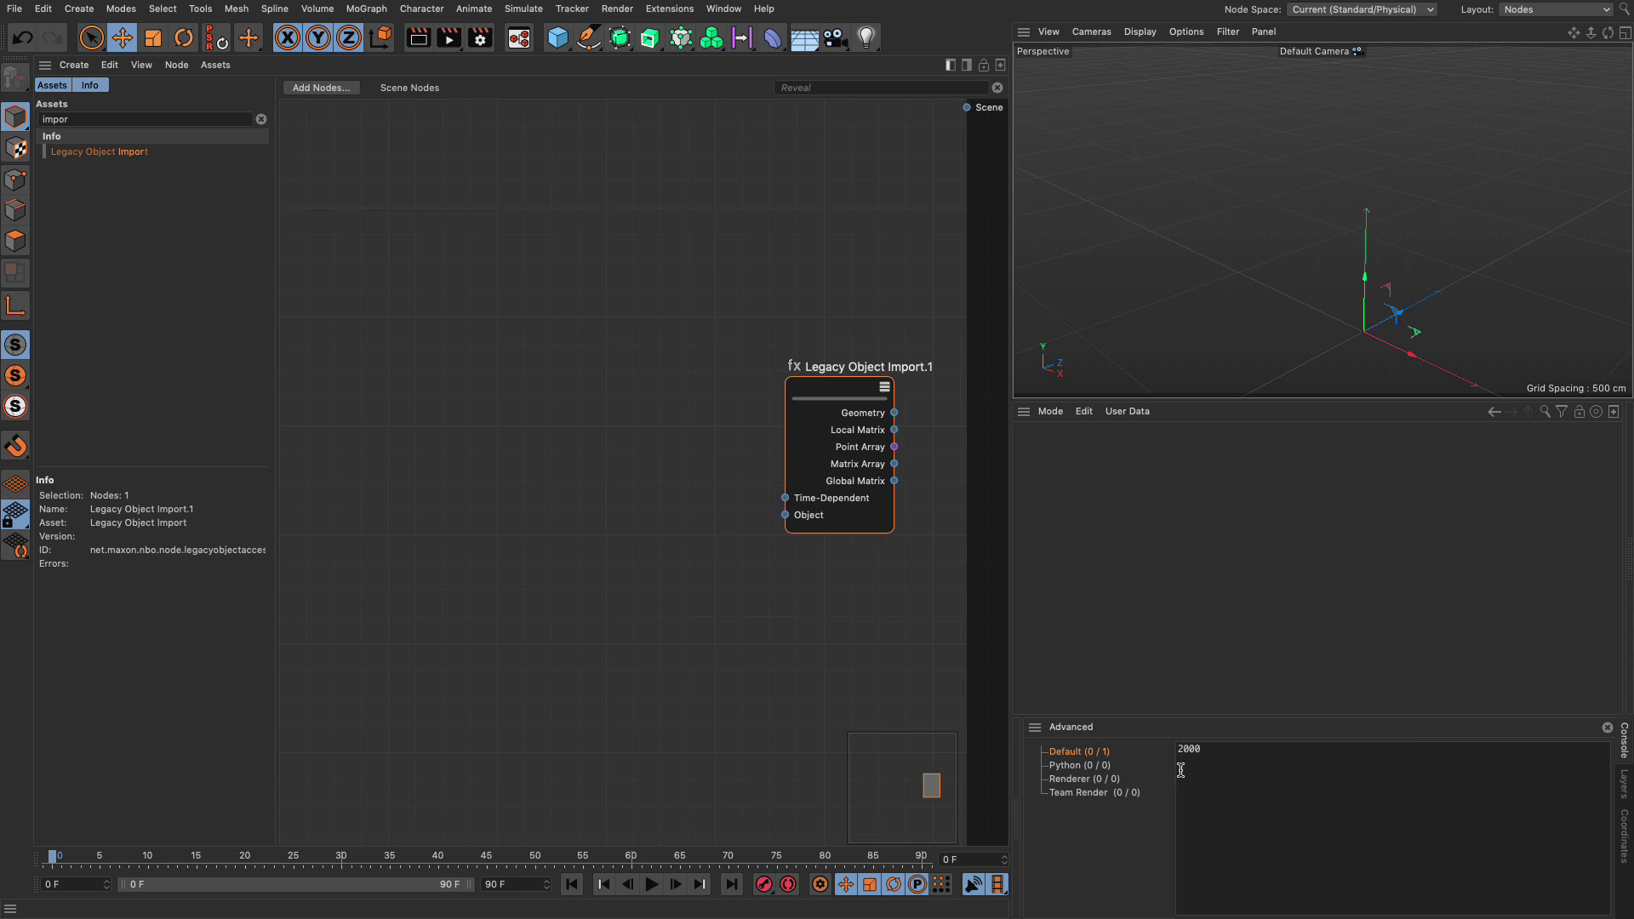
left_click_drag(854, 392, 417, 245)
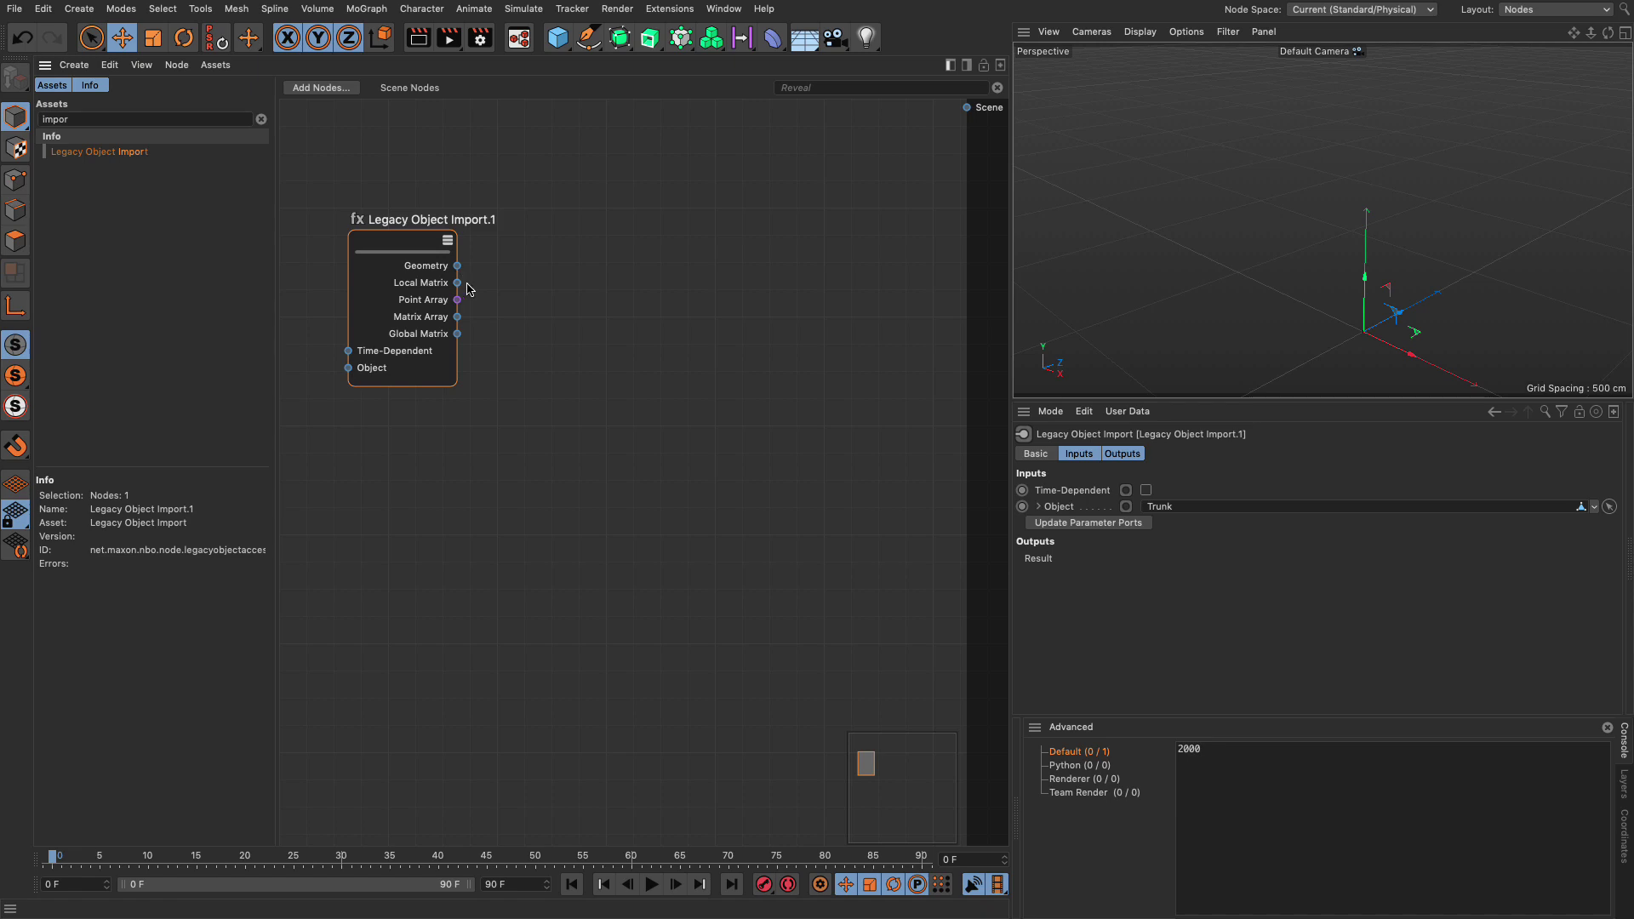
Add Geometry Op.1, feed it the imported tree Geometry, and wire its output to Scene.
double_click(544, 266)
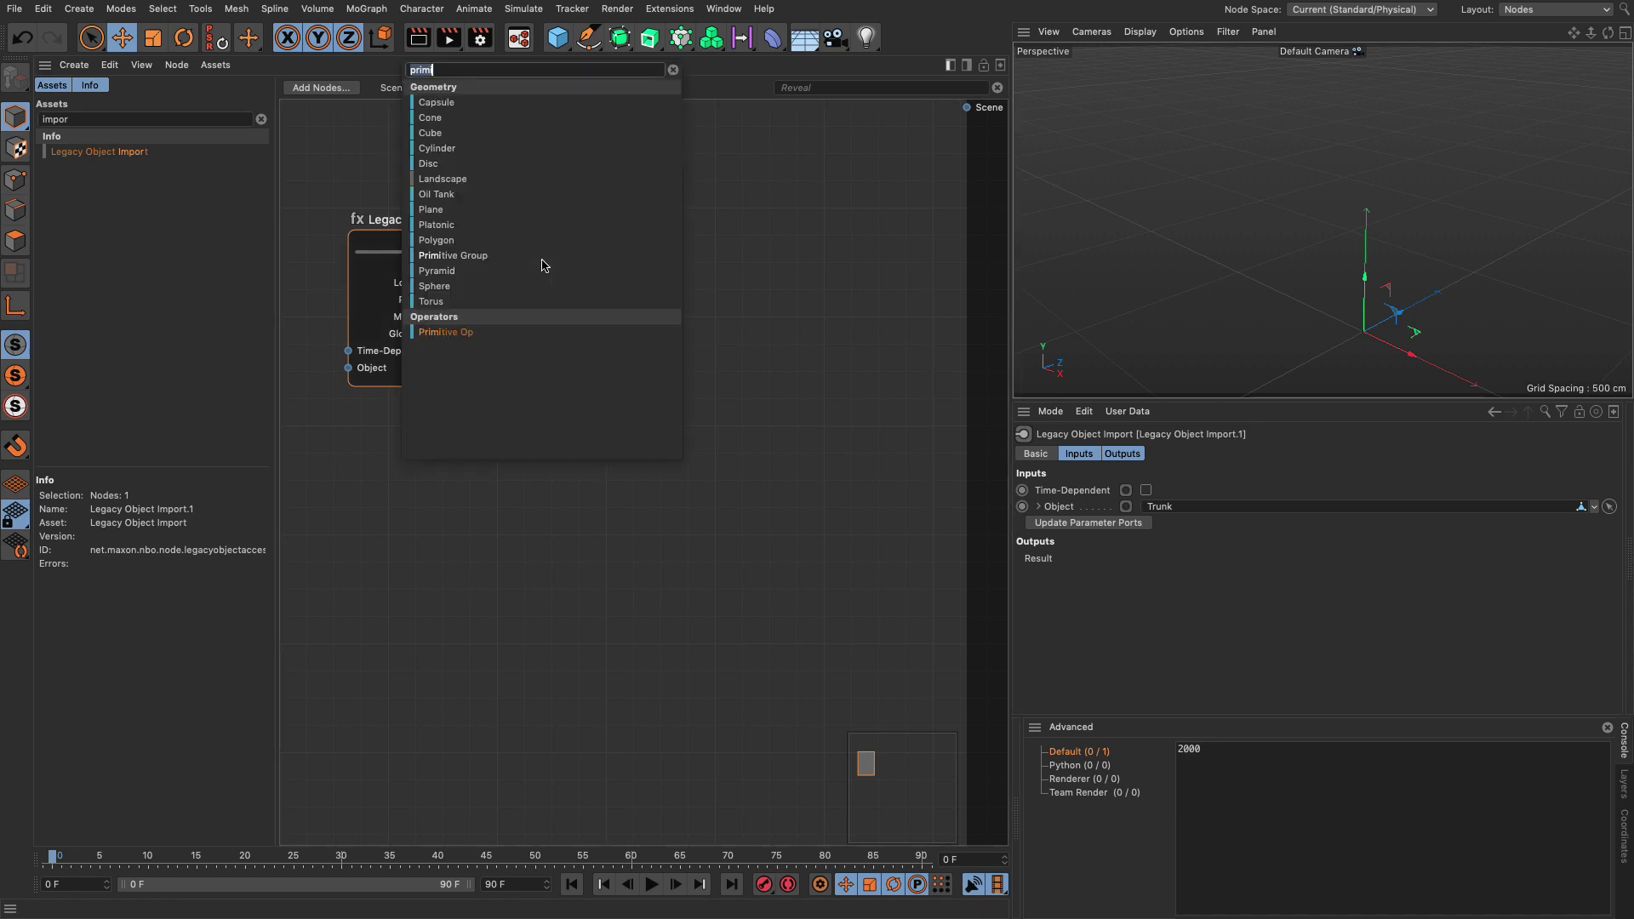
type("geom")
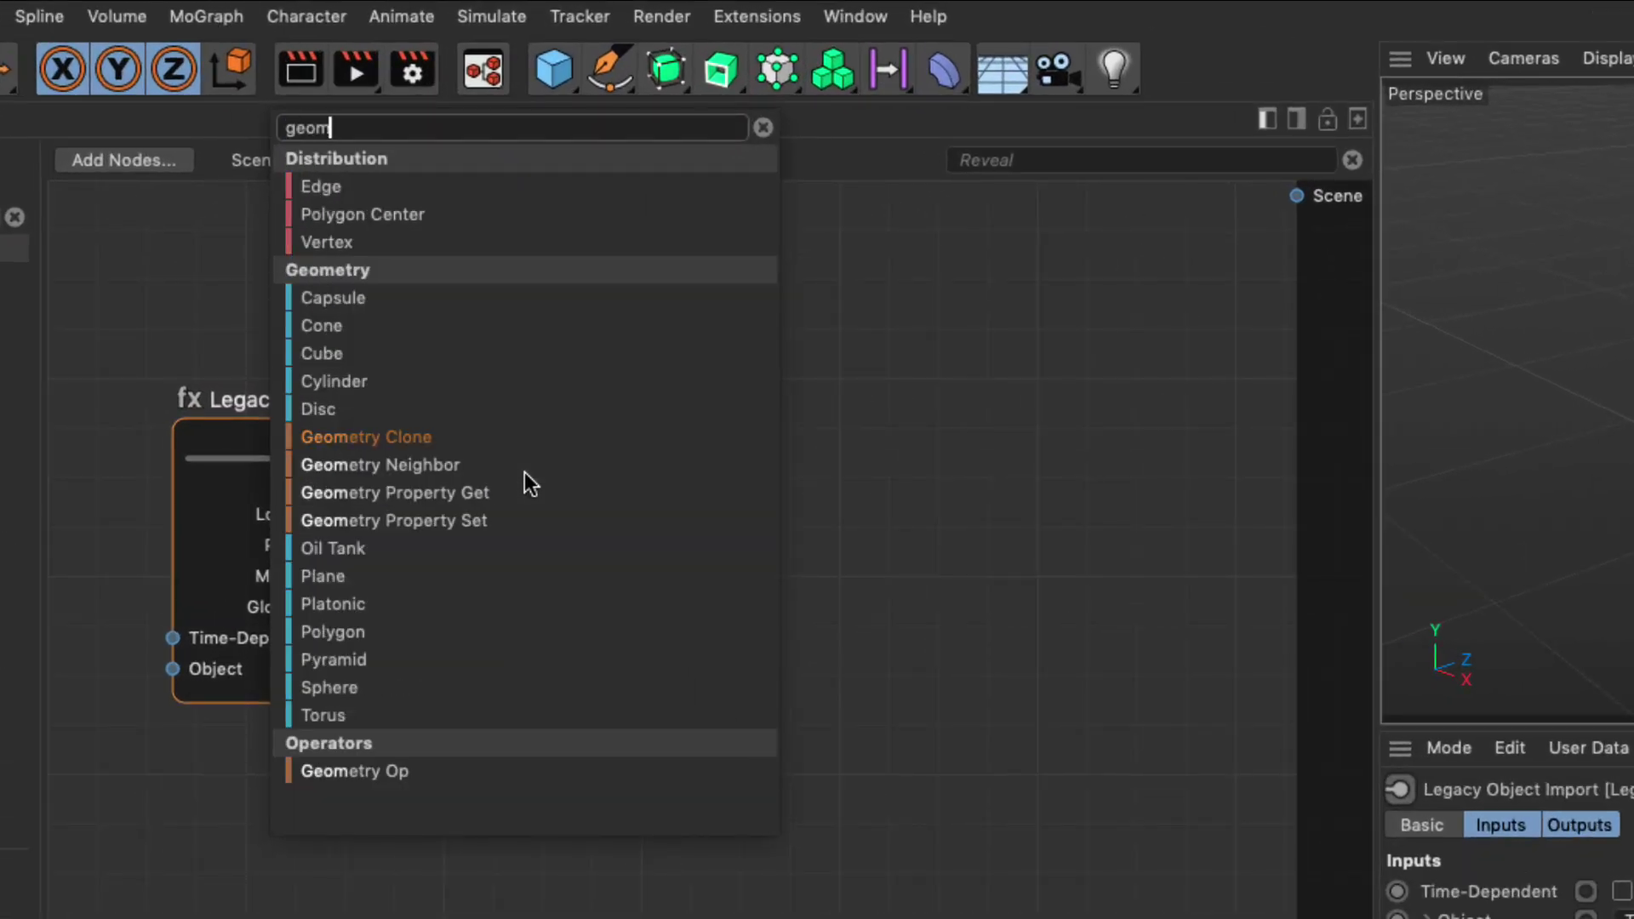
left_click_drag(313, 773, 568, 441)
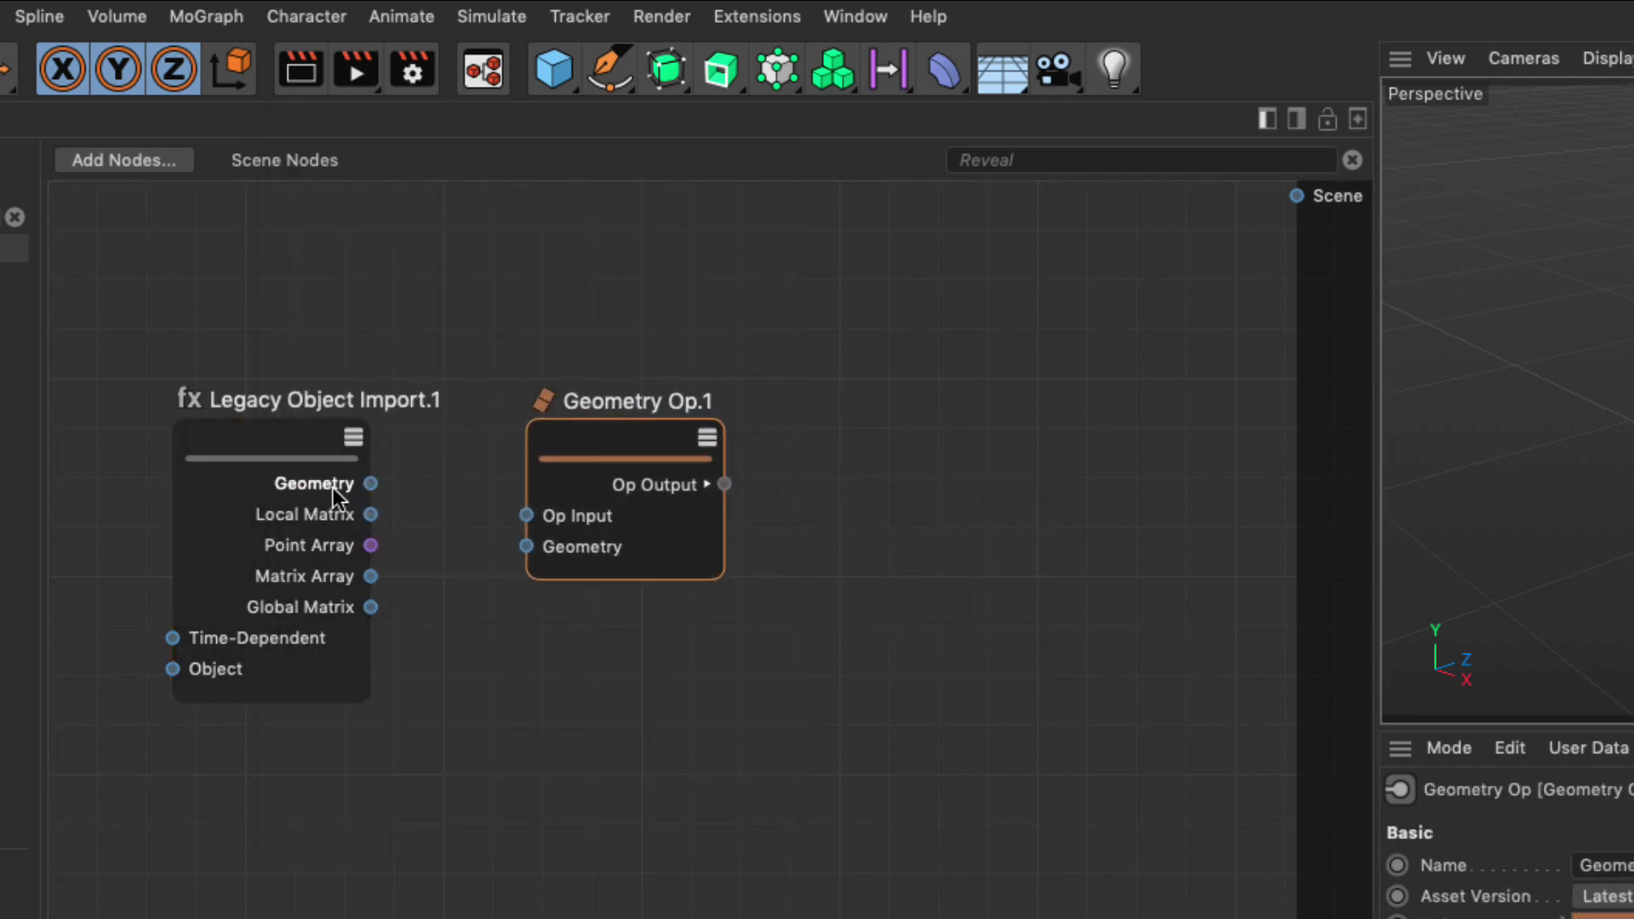
left_click_drag(370, 484, 522, 549)
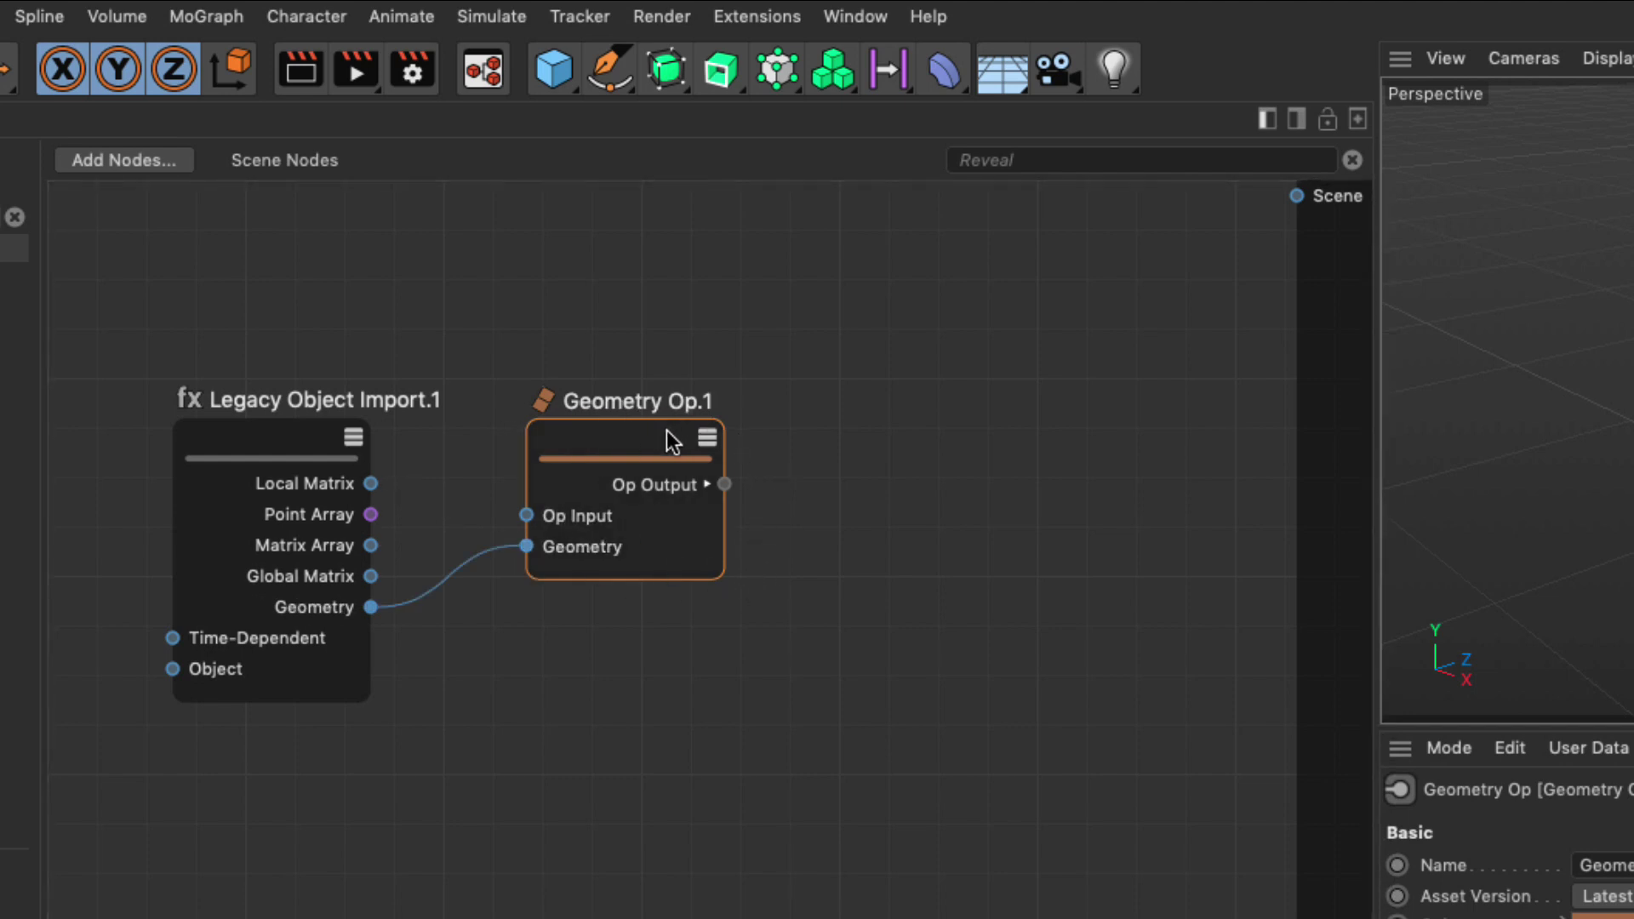
left_click_drag(722, 485, 1296, 198)
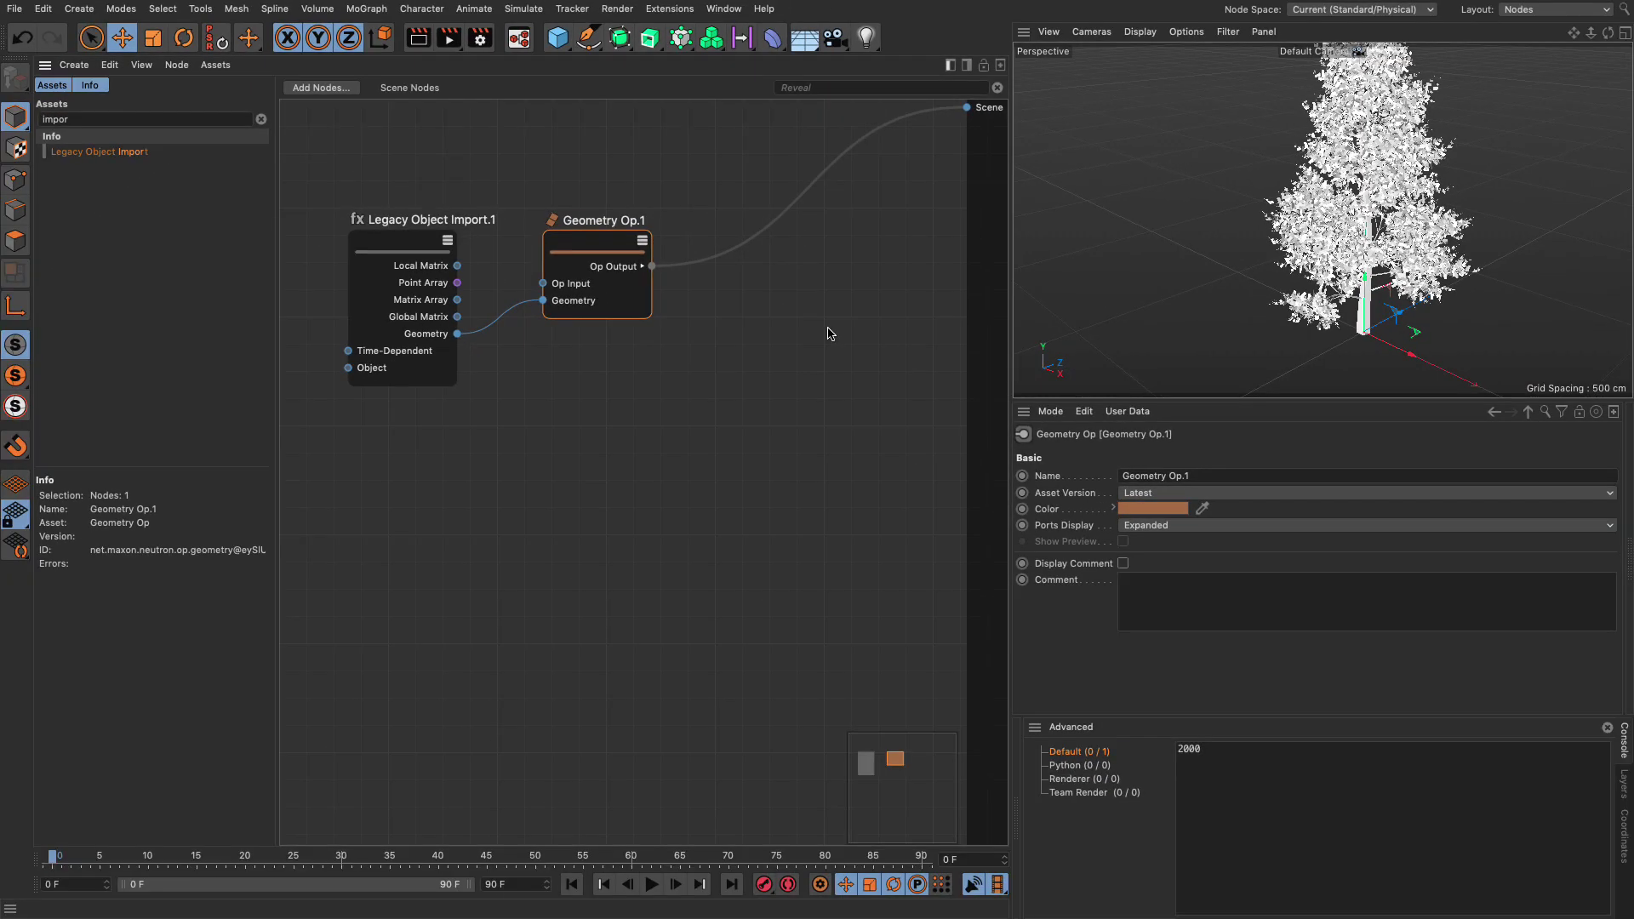
Add Distribution Op.1 between Geometry Op.1 and the Scene output.
double_click(665, 418)
type("distr")
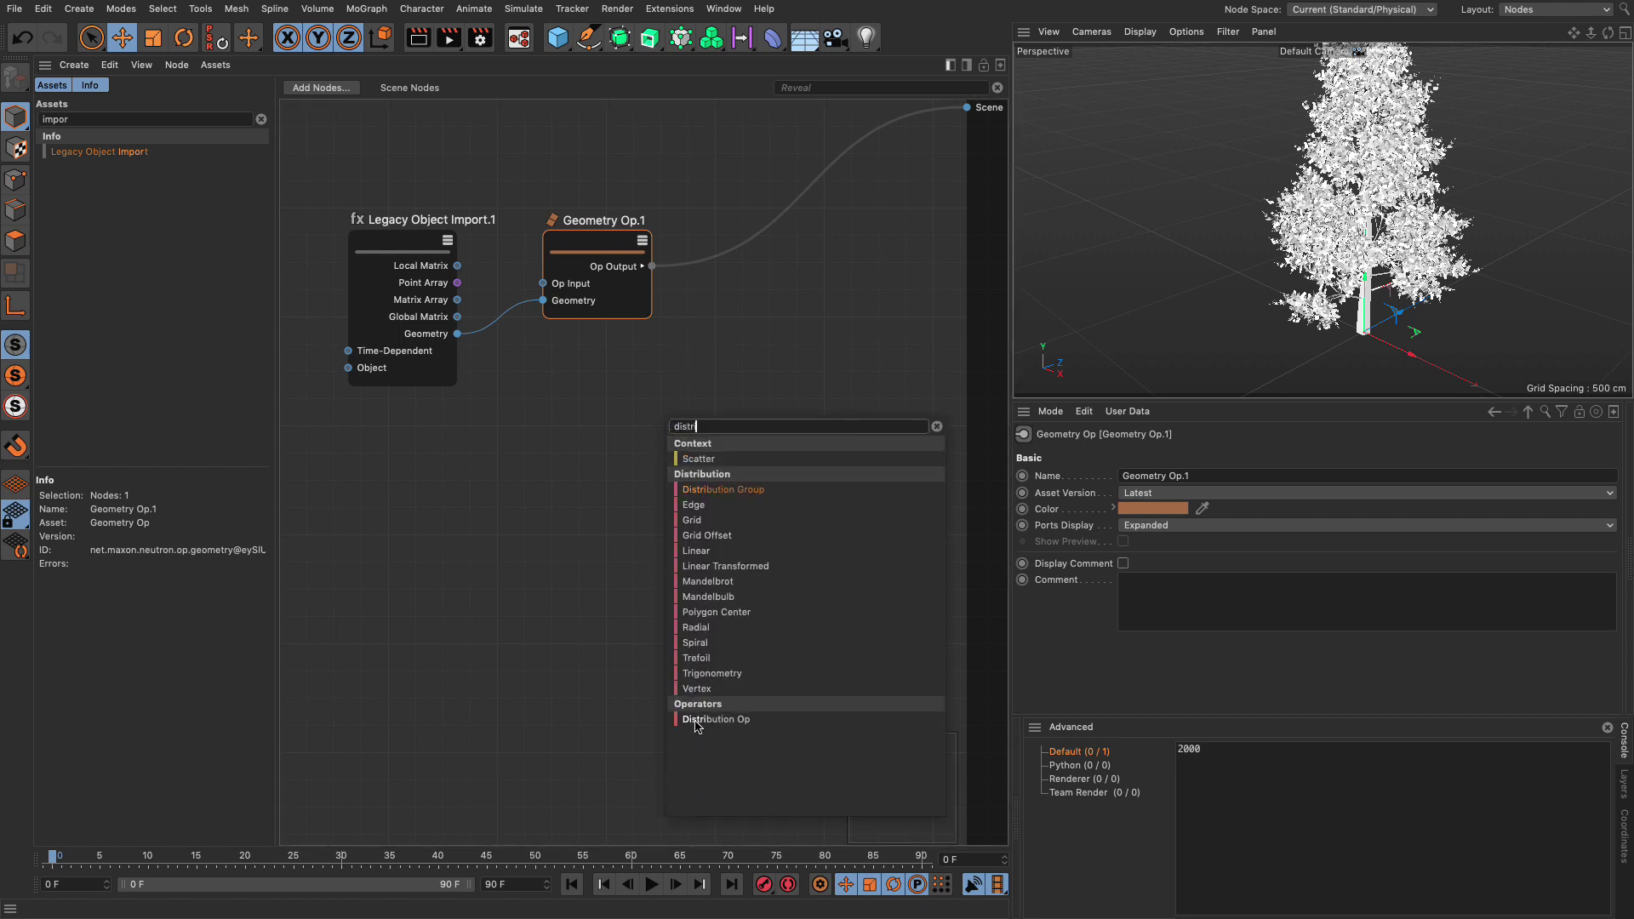
left_click_drag(703, 723, 719, 340)
left_click_drag(341, 193, 655, 400)
left_click_drag(598, 253, 540, 291)
left_click_drag(1011, 379, 1216, 380)
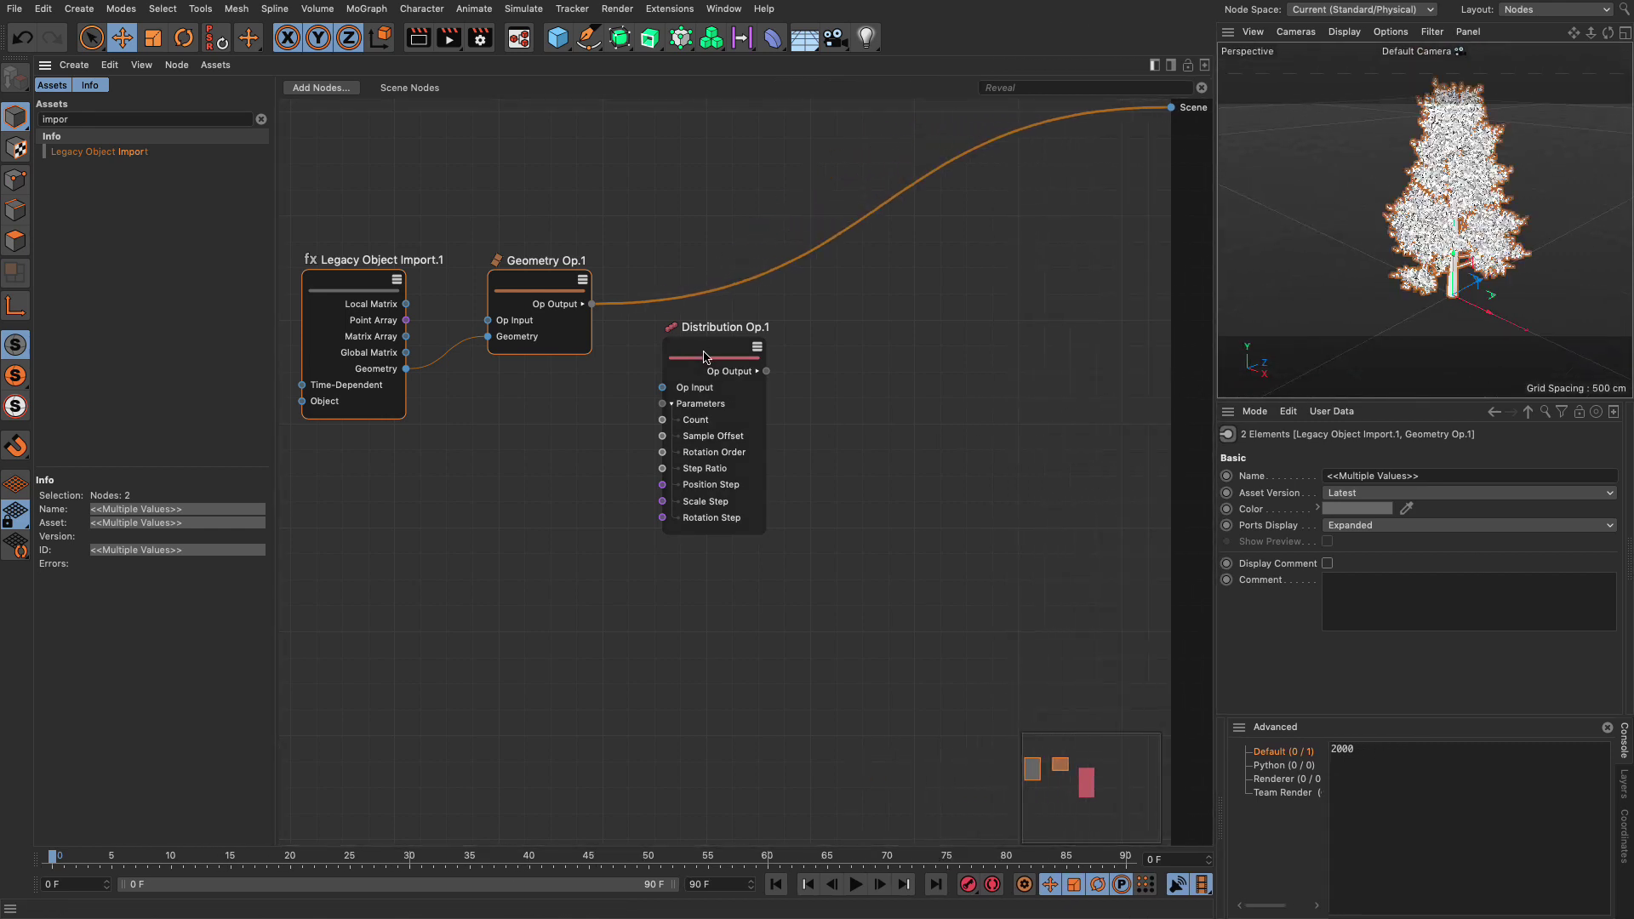
left_click_drag(704, 357, 725, 350)
left_click_drag(591, 303, 682, 380)
left_click_drag(786, 364, 1172, 108)
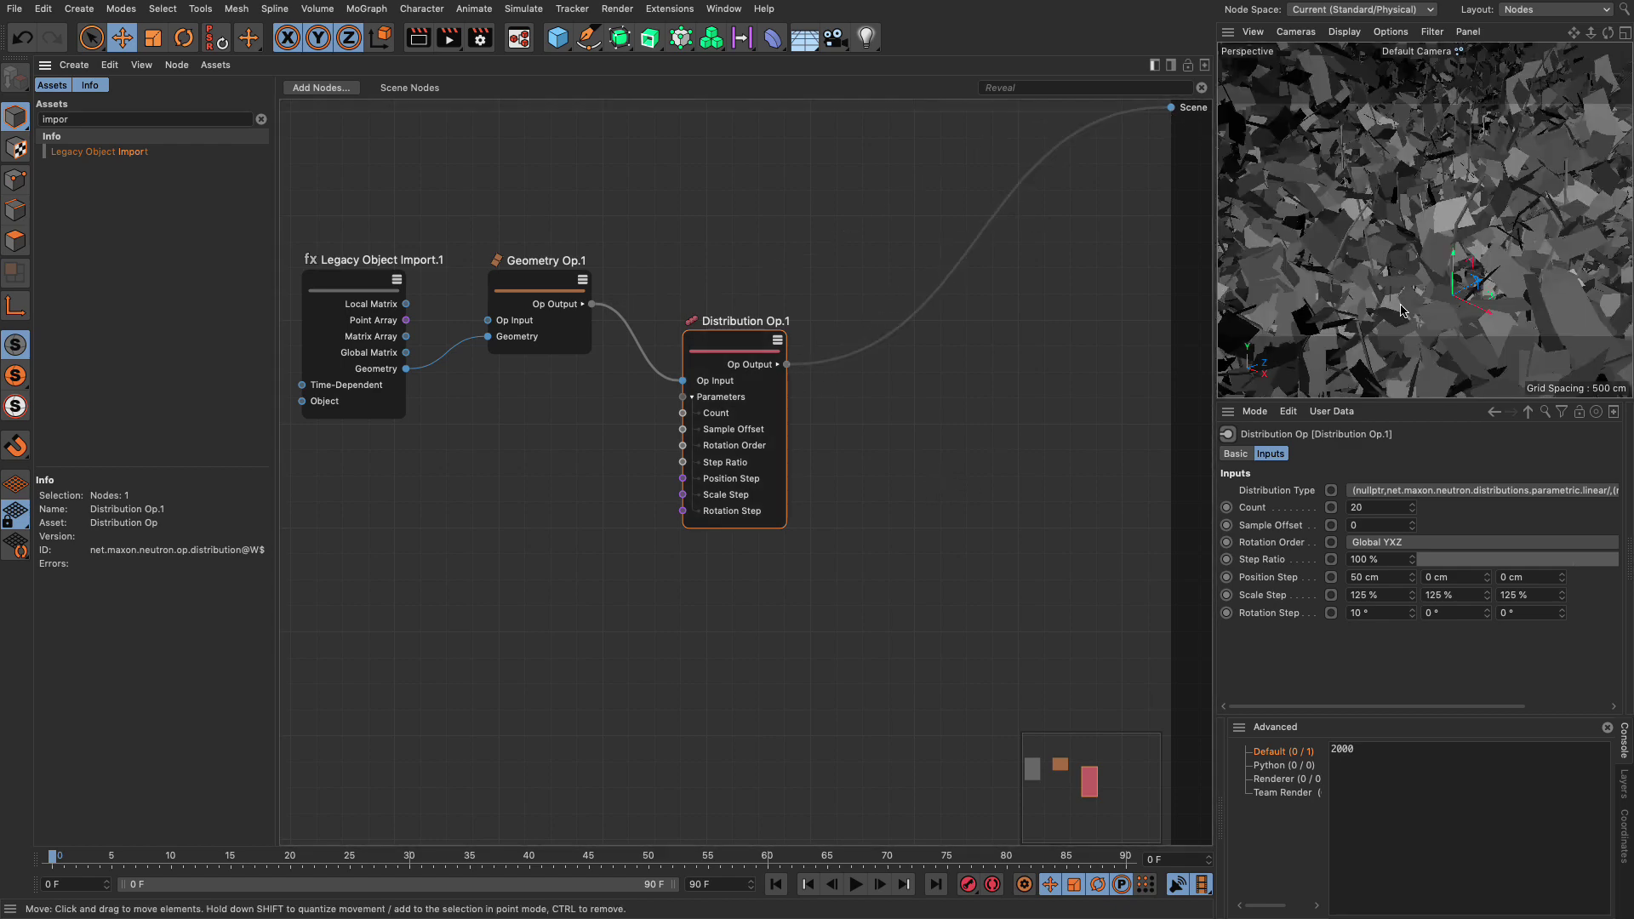
Set Distribution Op.1's Distribution Type to Polygon Center.
scroll(1453, 290, "down", 10)
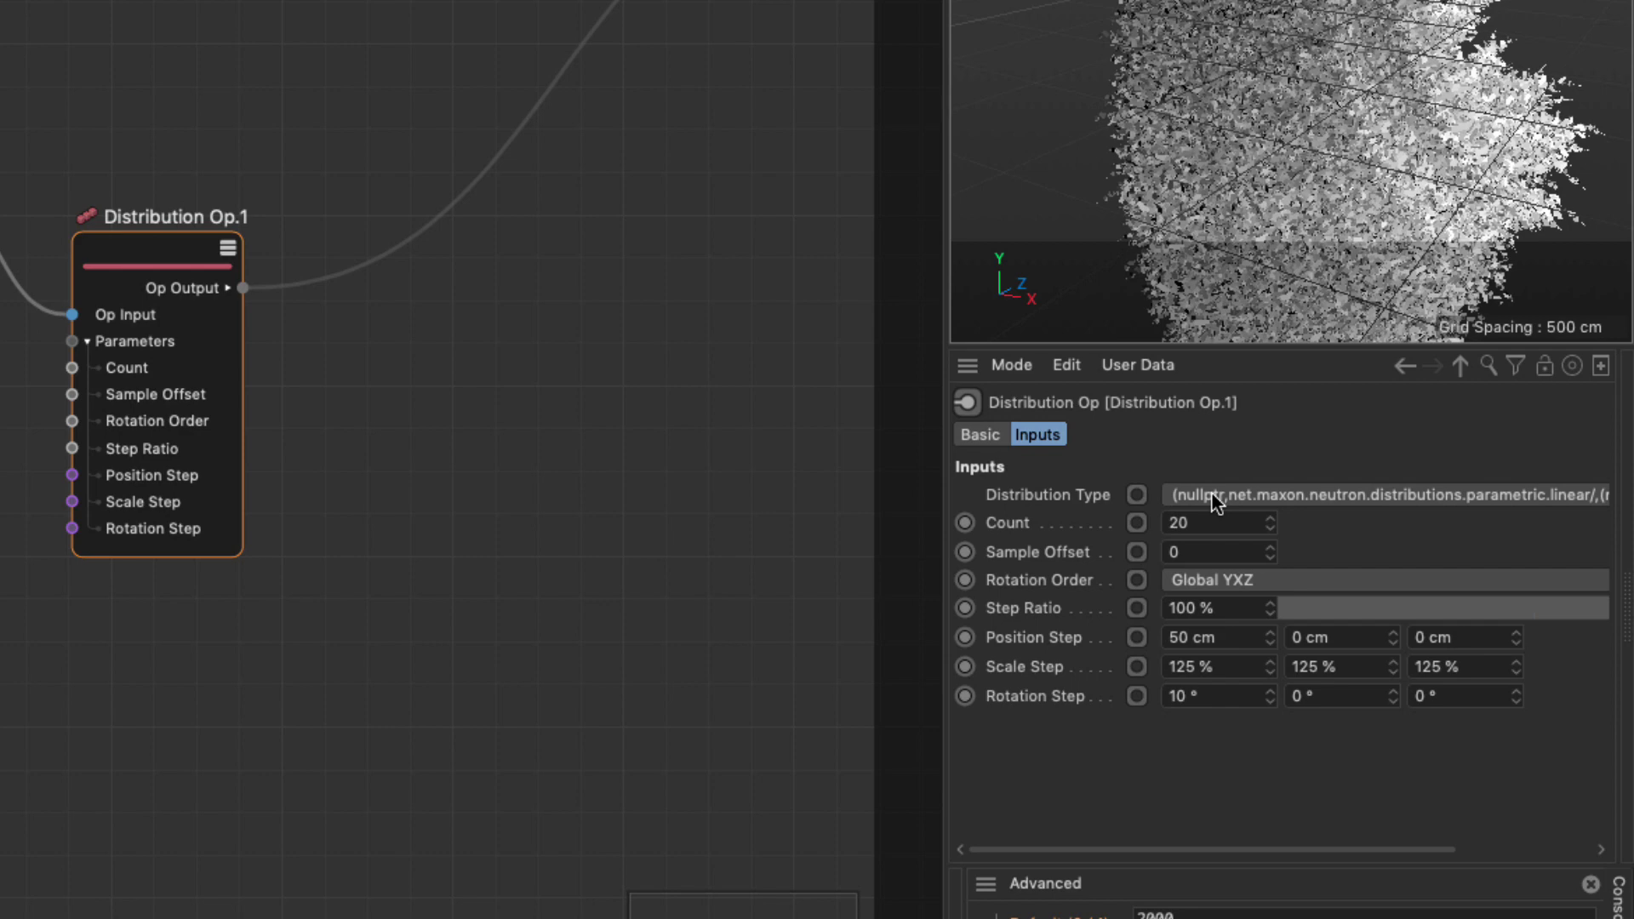
left_click(1216, 497)
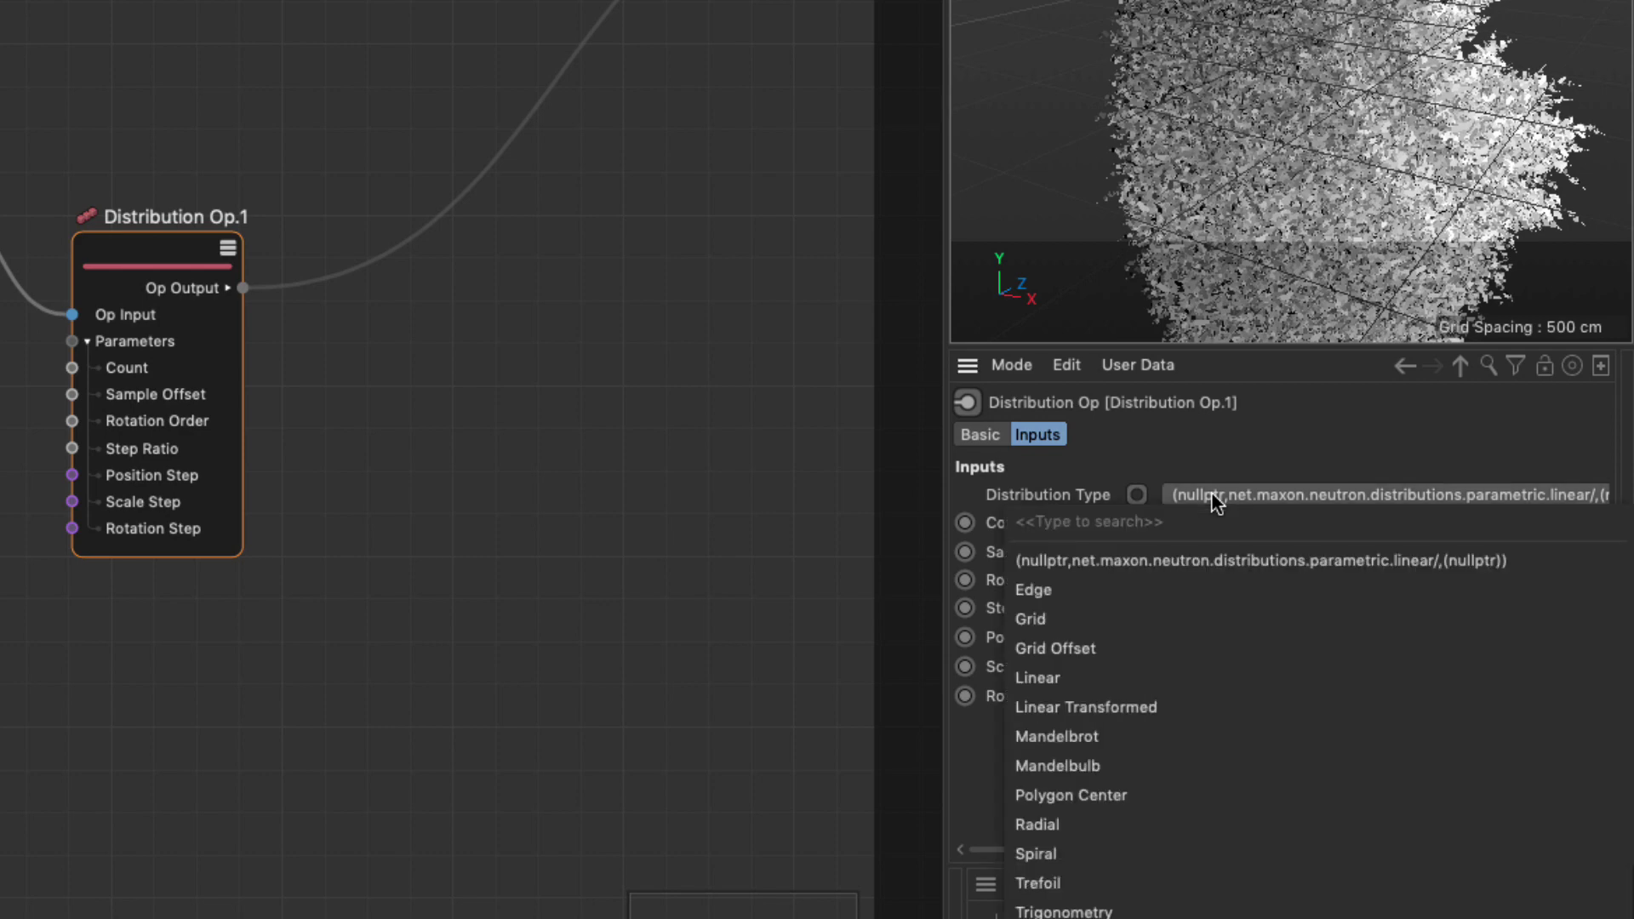
left_click(1183, 797)
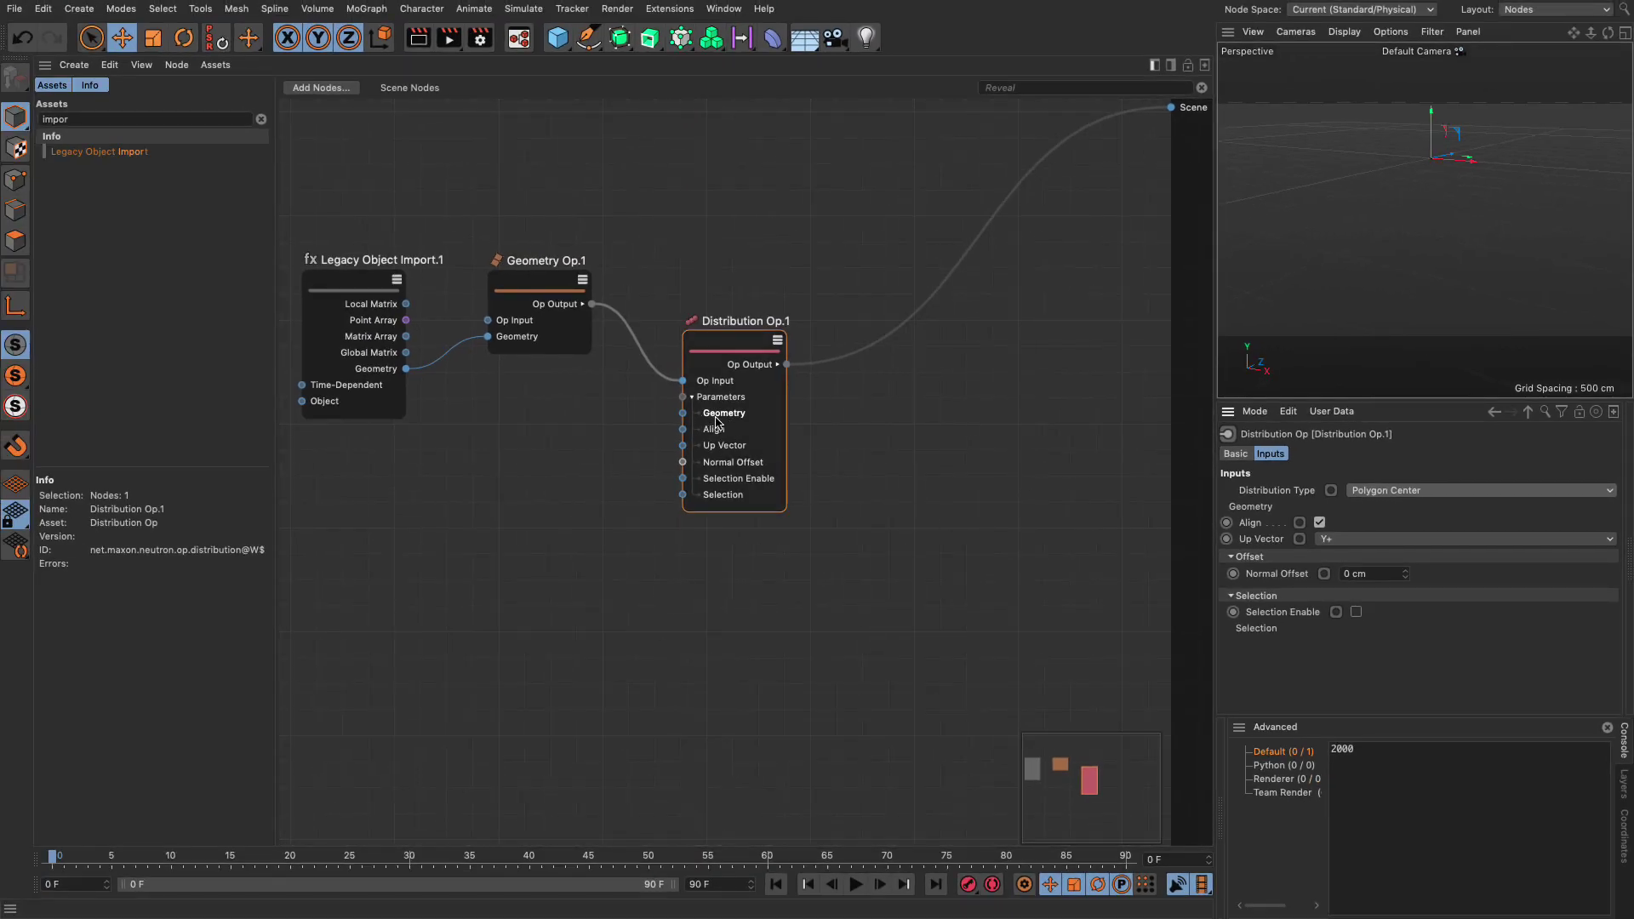
Add a Primitive Op set to an icosahedron sphere with 1300 cm radius.
double_click(629, 262)
type("pr")
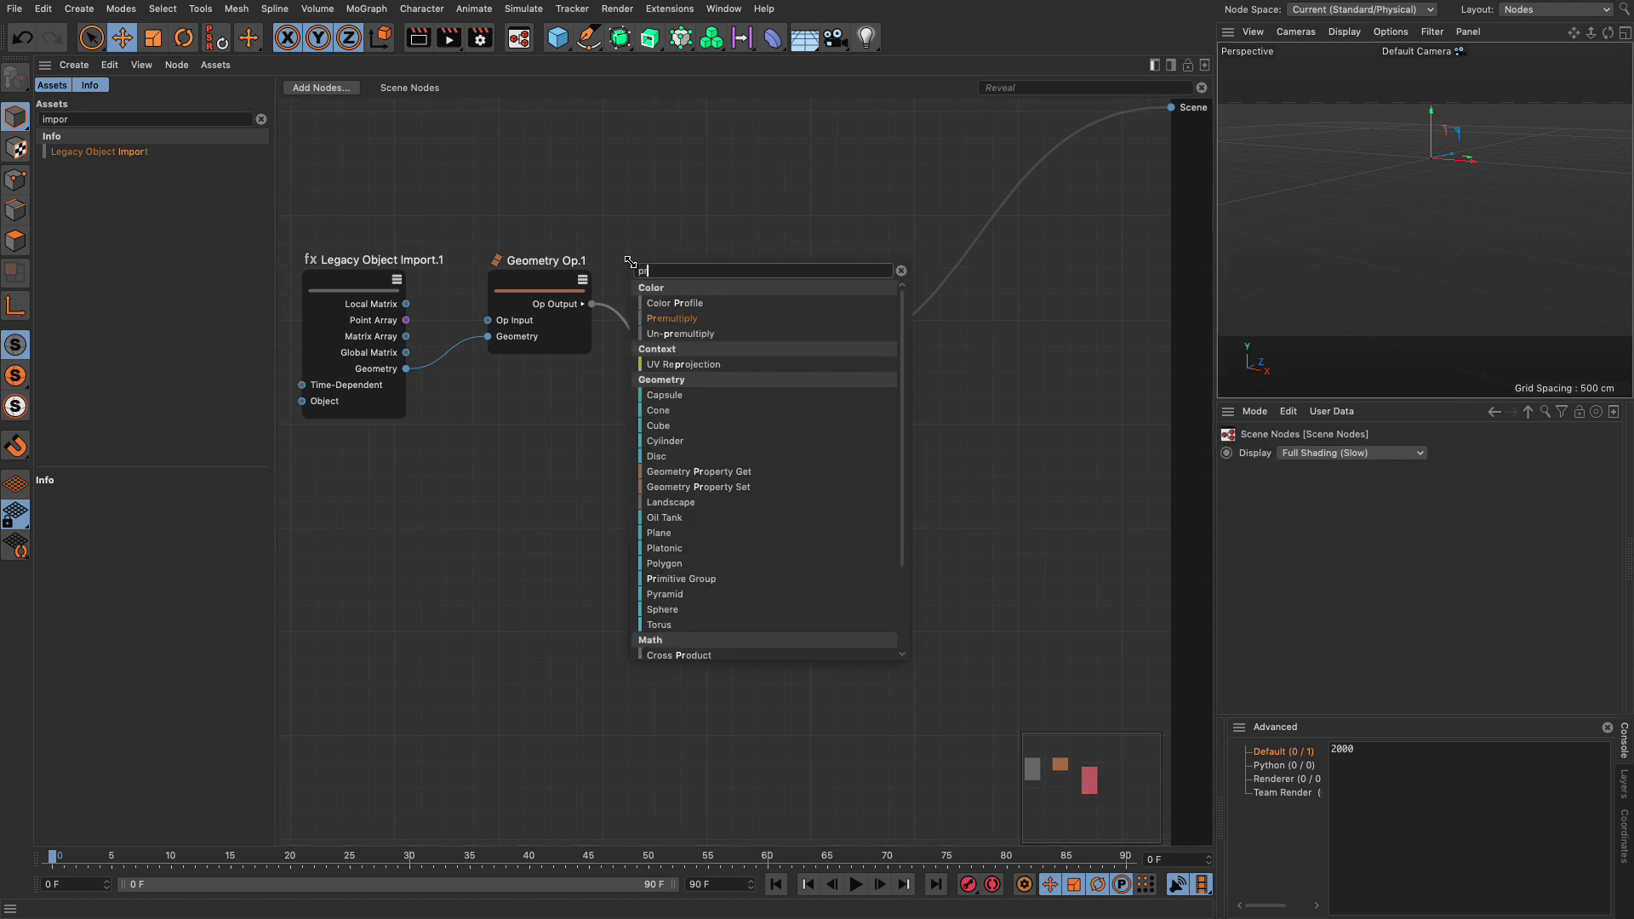
type("imi")
left_click_drag(672, 532, 493, 170)
left_click(1352, 492)
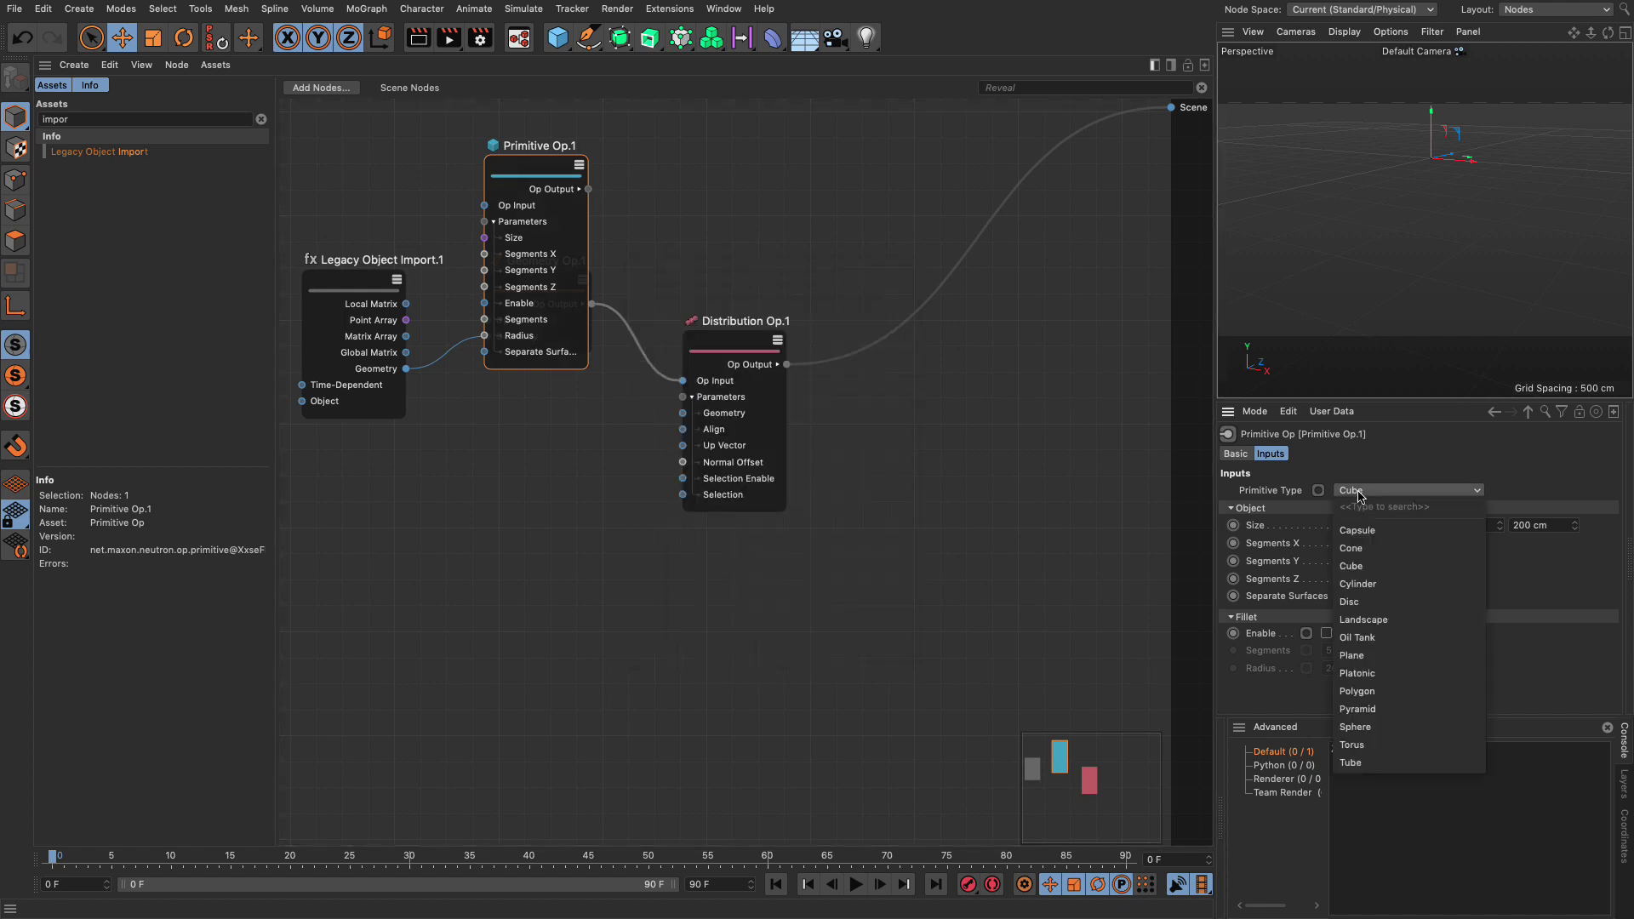
left_click(1370, 726)
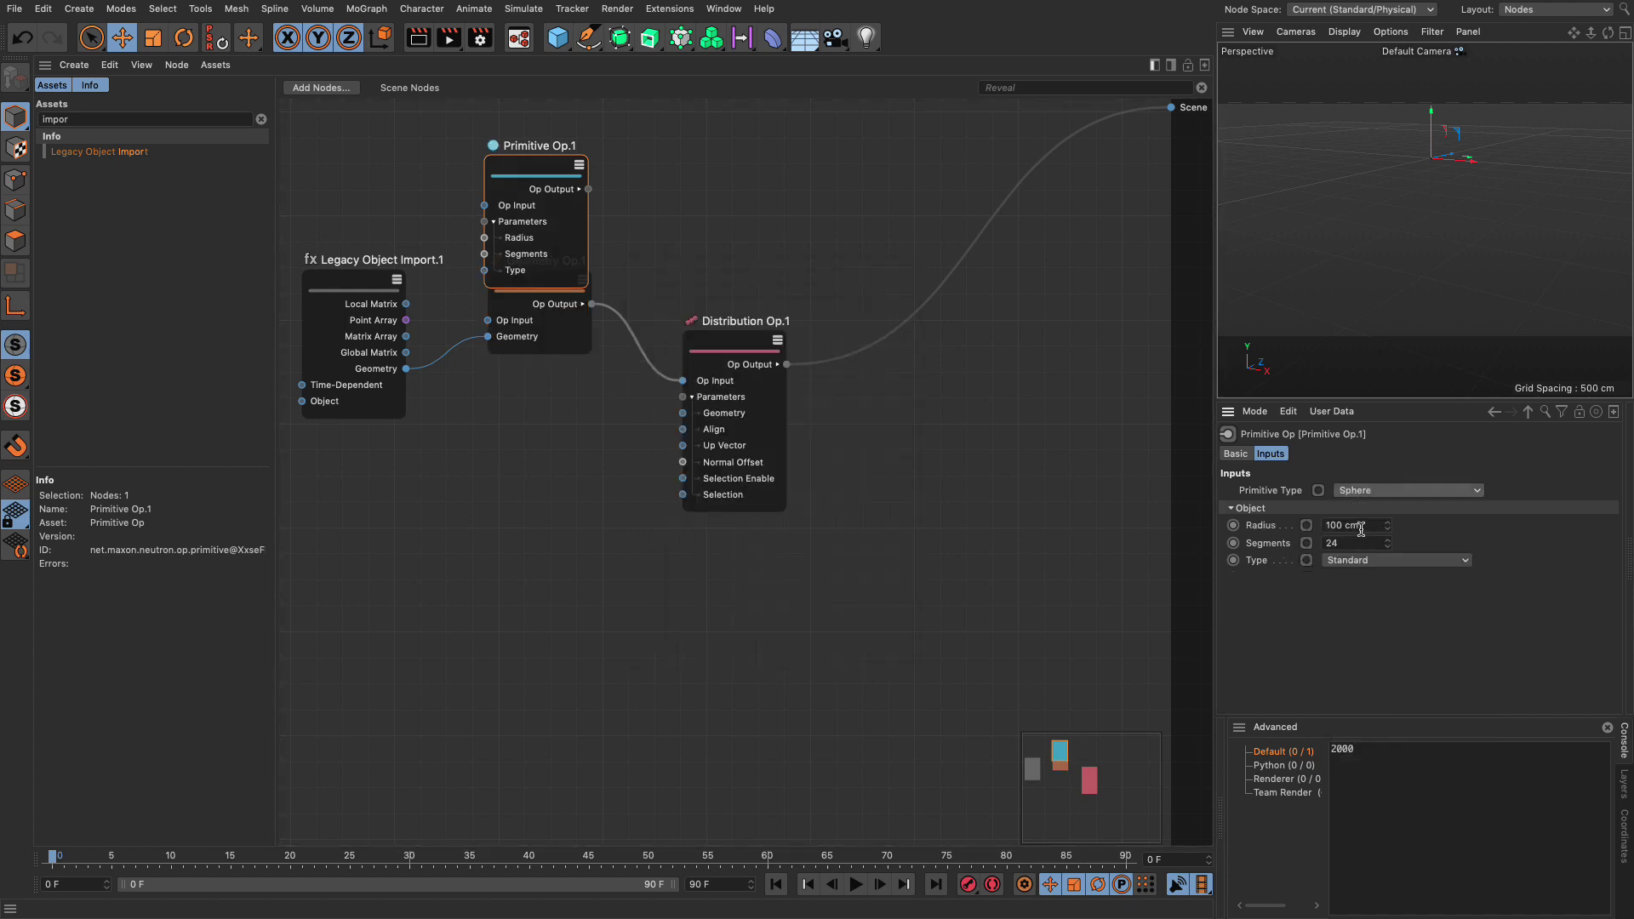
left_click(1361, 528)
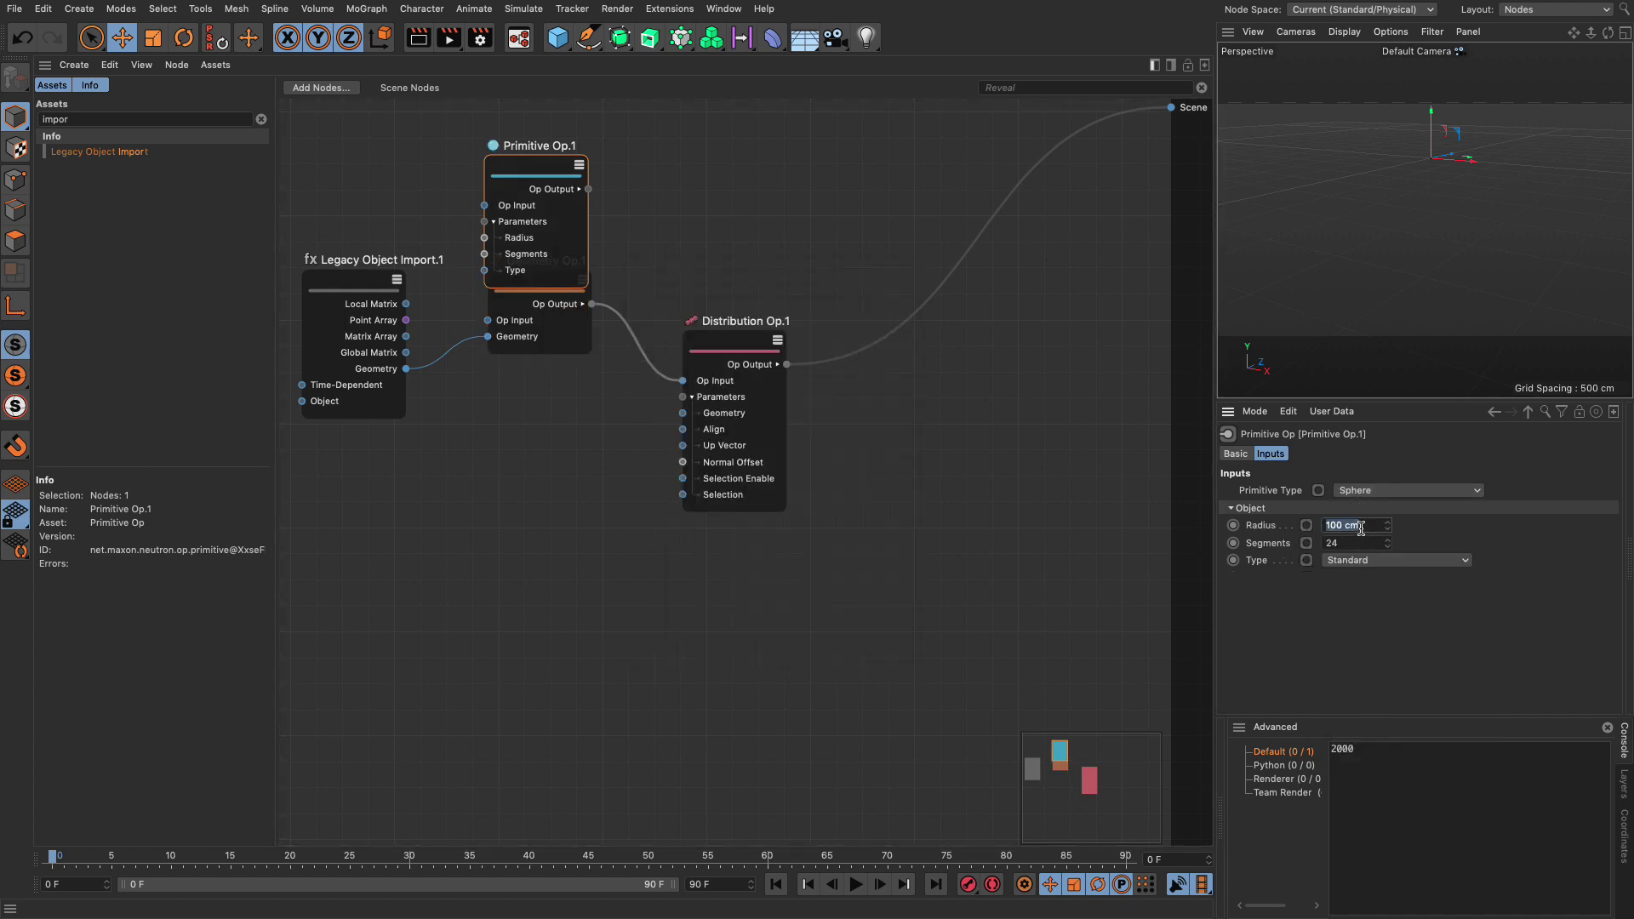
type("13")
left_click(1355, 561)
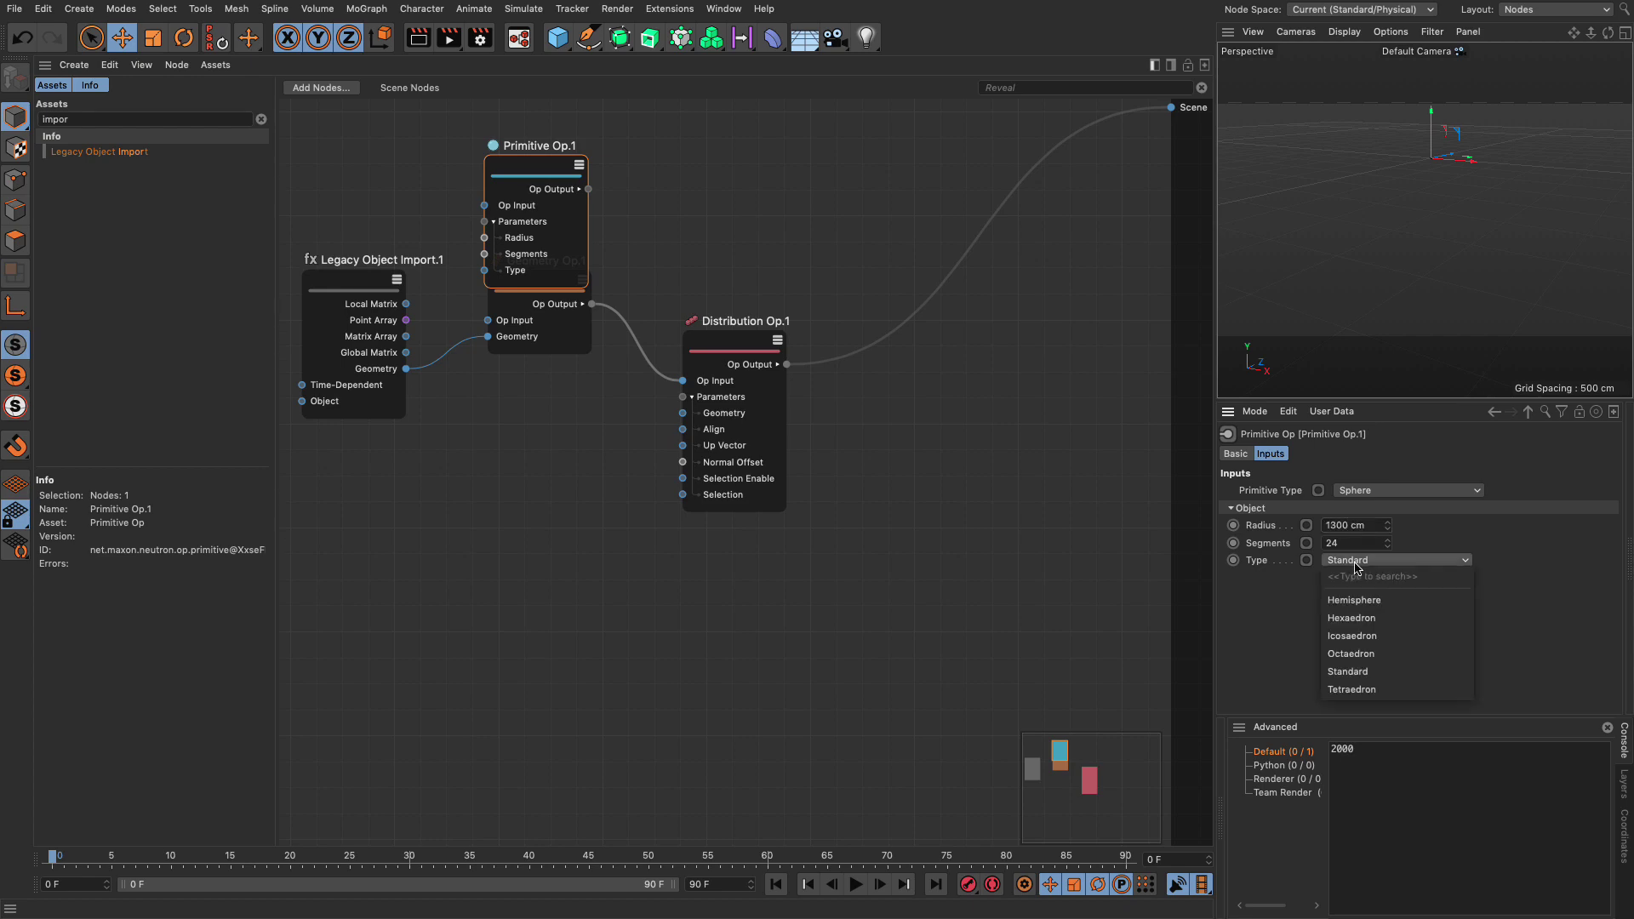
left_click(1352, 635)
Wire Primitive Op.1's Geometry output into Distribution Op.1's Geometry input.
left_click_drag(537, 170, 490, 142)
left_click(326, 295)
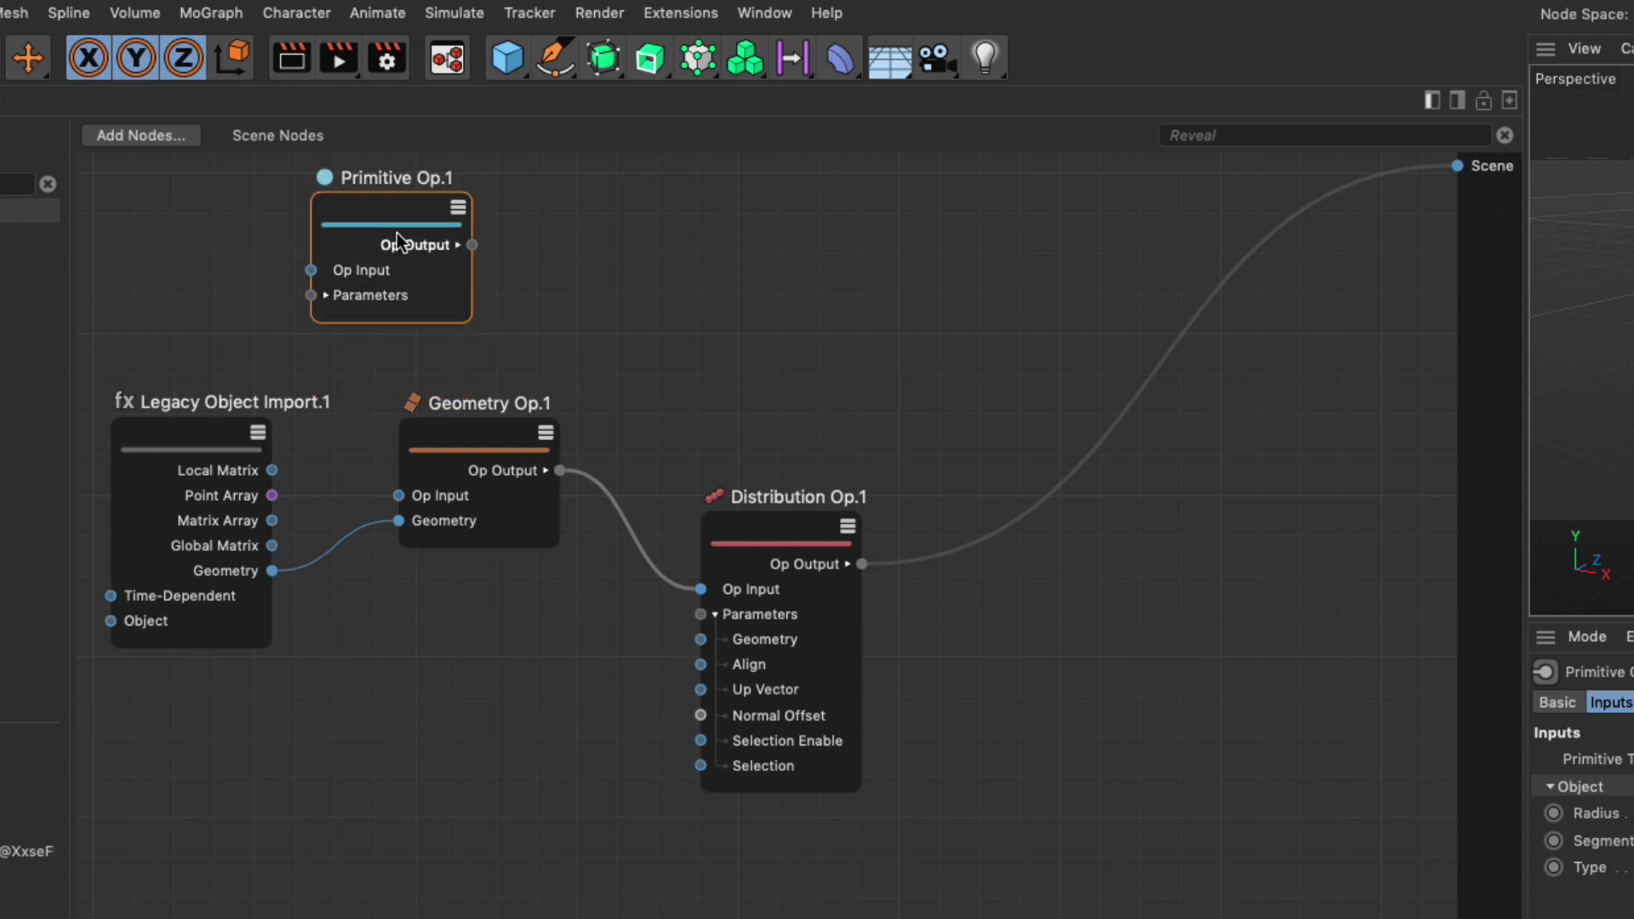
left_click(456, 245)
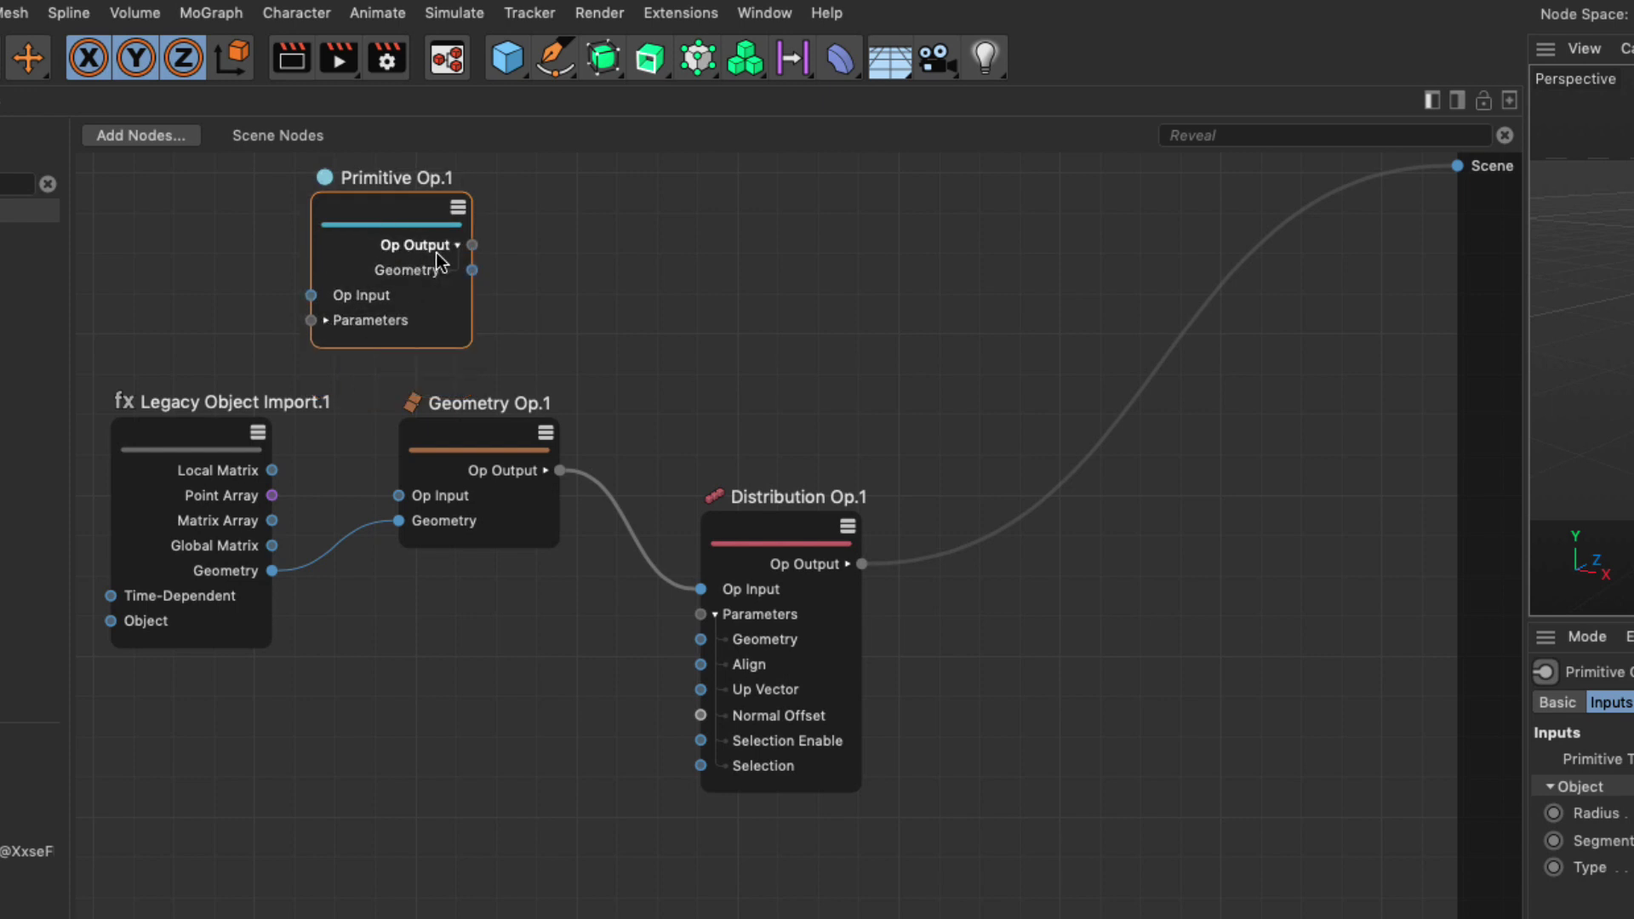
left_click_drag(472, 270, 699, 636)
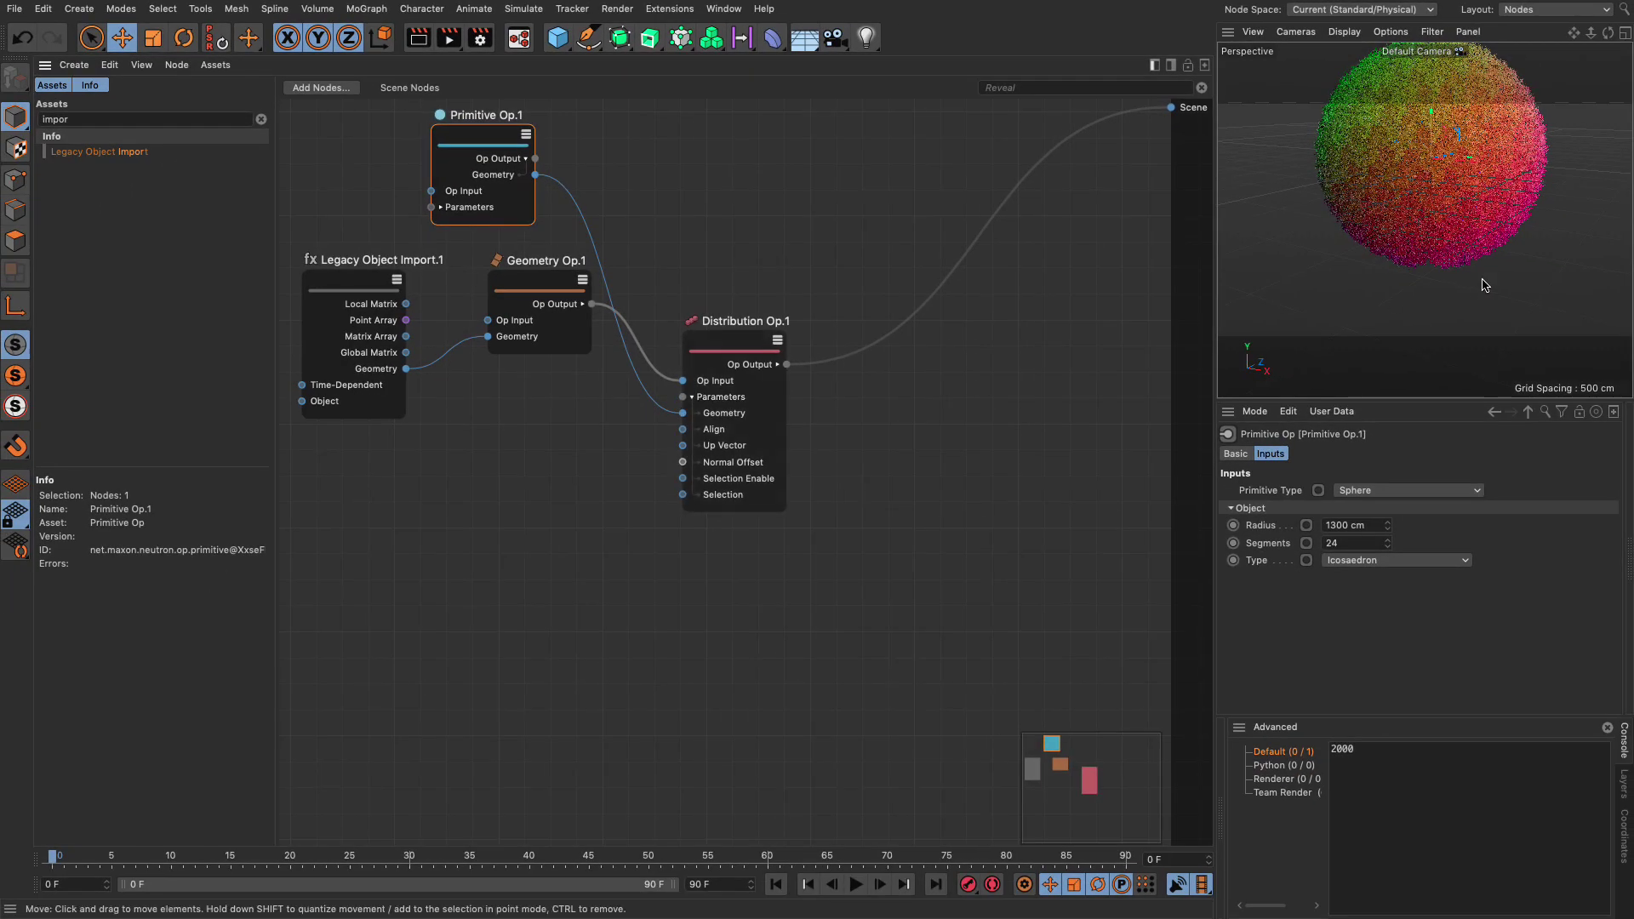
Set the sphere's Segments to 6 and enlarge the viewport to view the trees.
scroll(1466, 194, "up", 3)
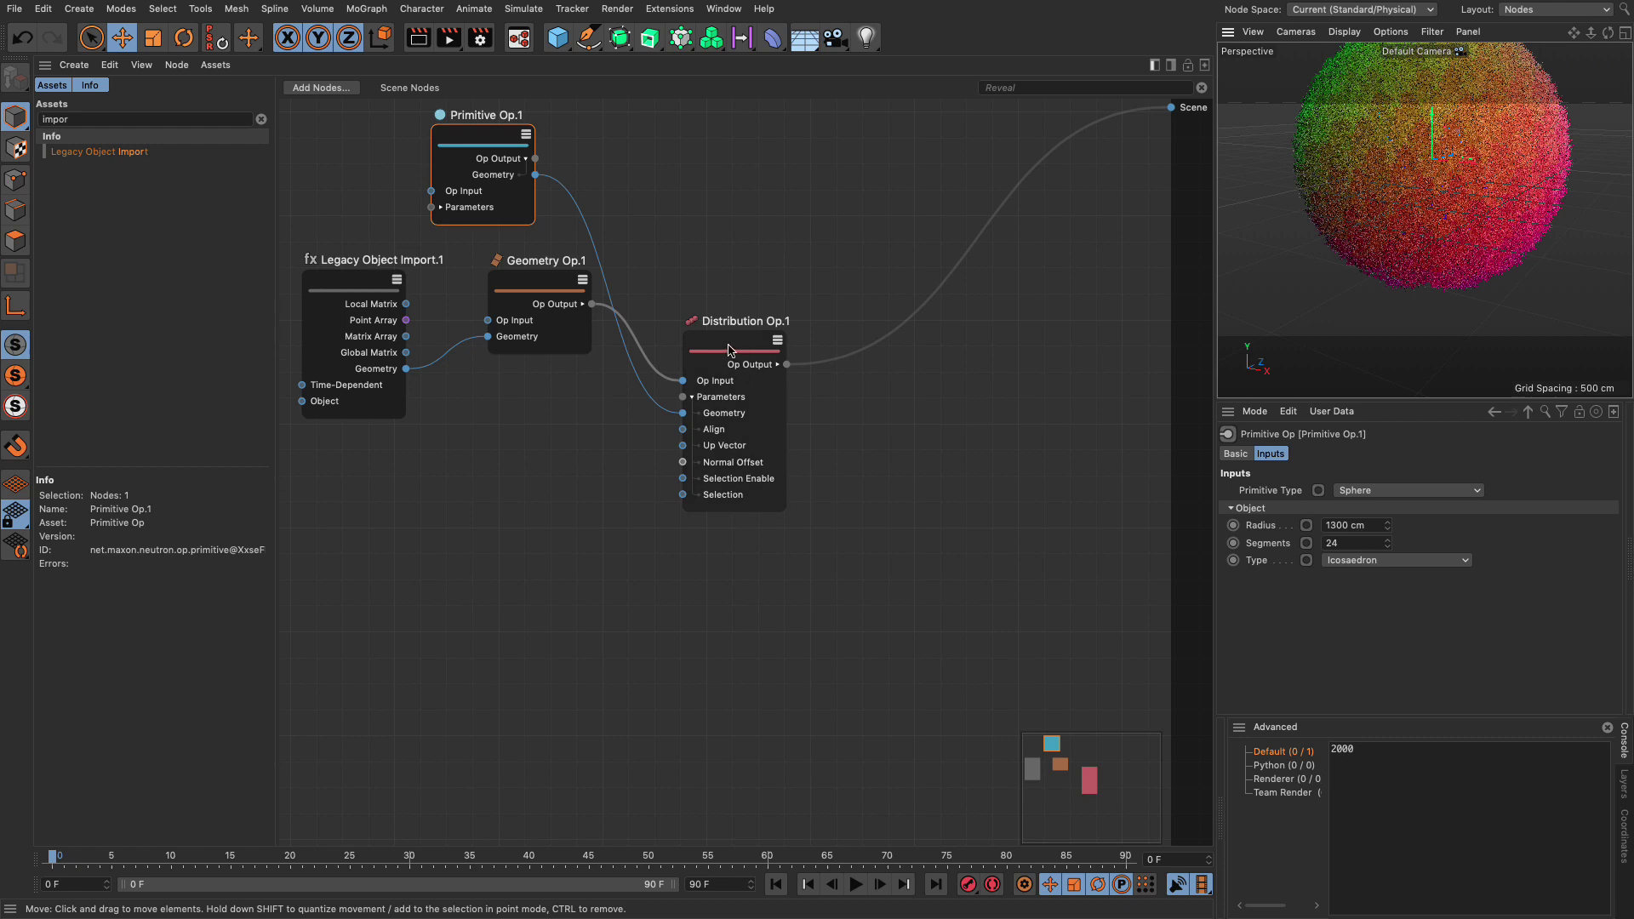
left_click(1346, 543)
type("6")
key("Return")
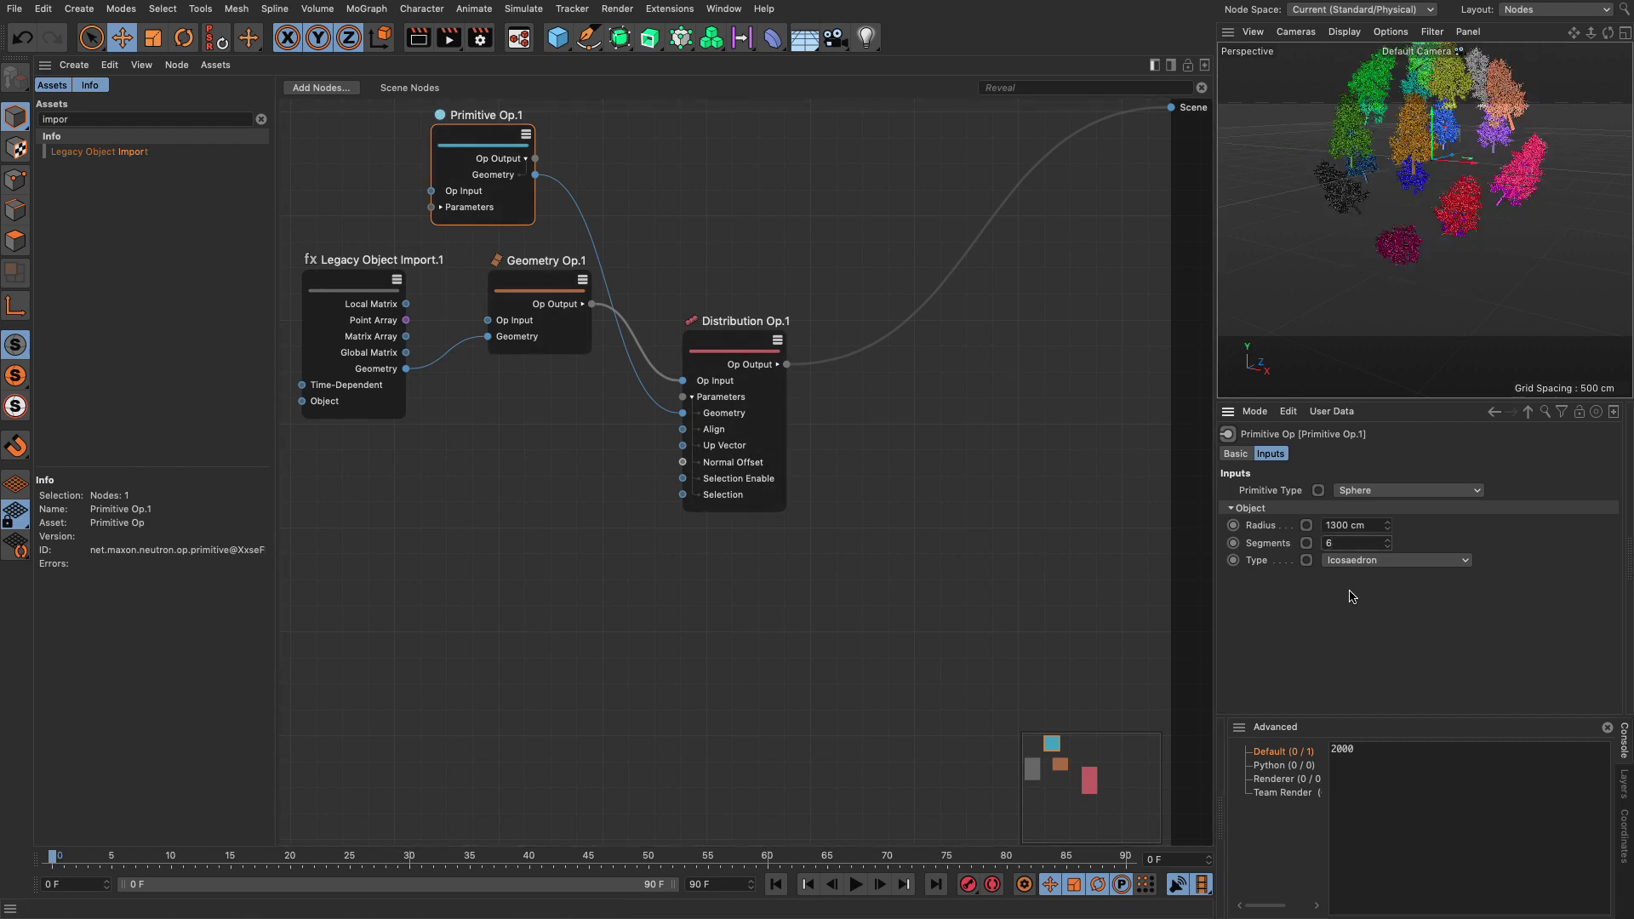
left_click_drag(1464, 219, 1445, 253)
left_click_drag(1386, 396, 1386, 446)
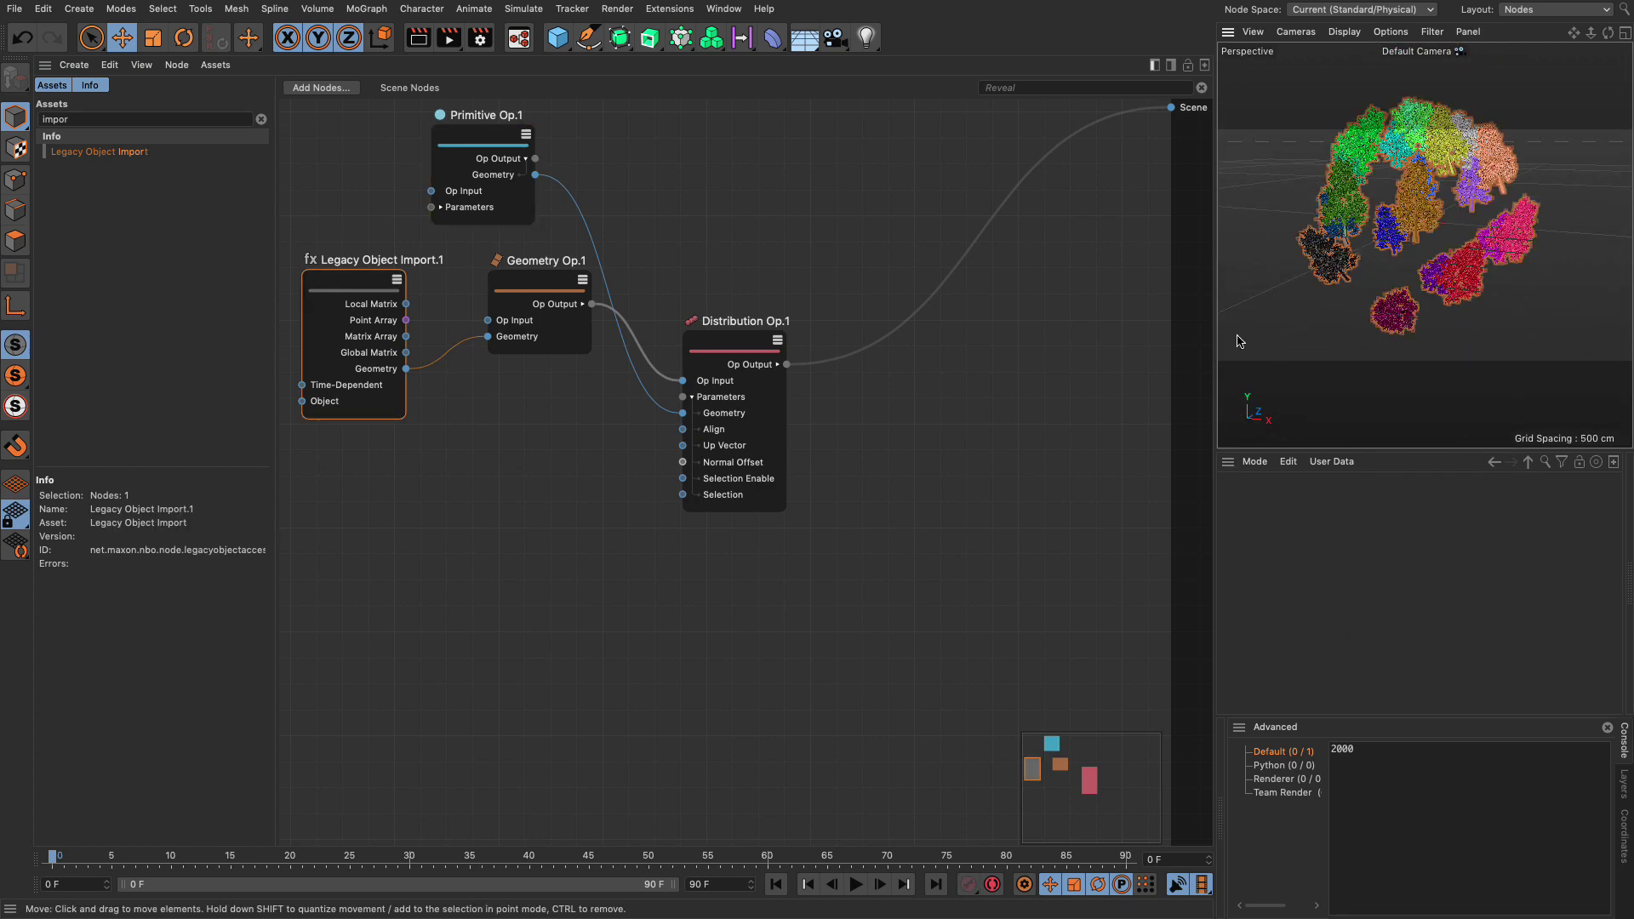
left_click_drag(1216, 322, 1080, 322)
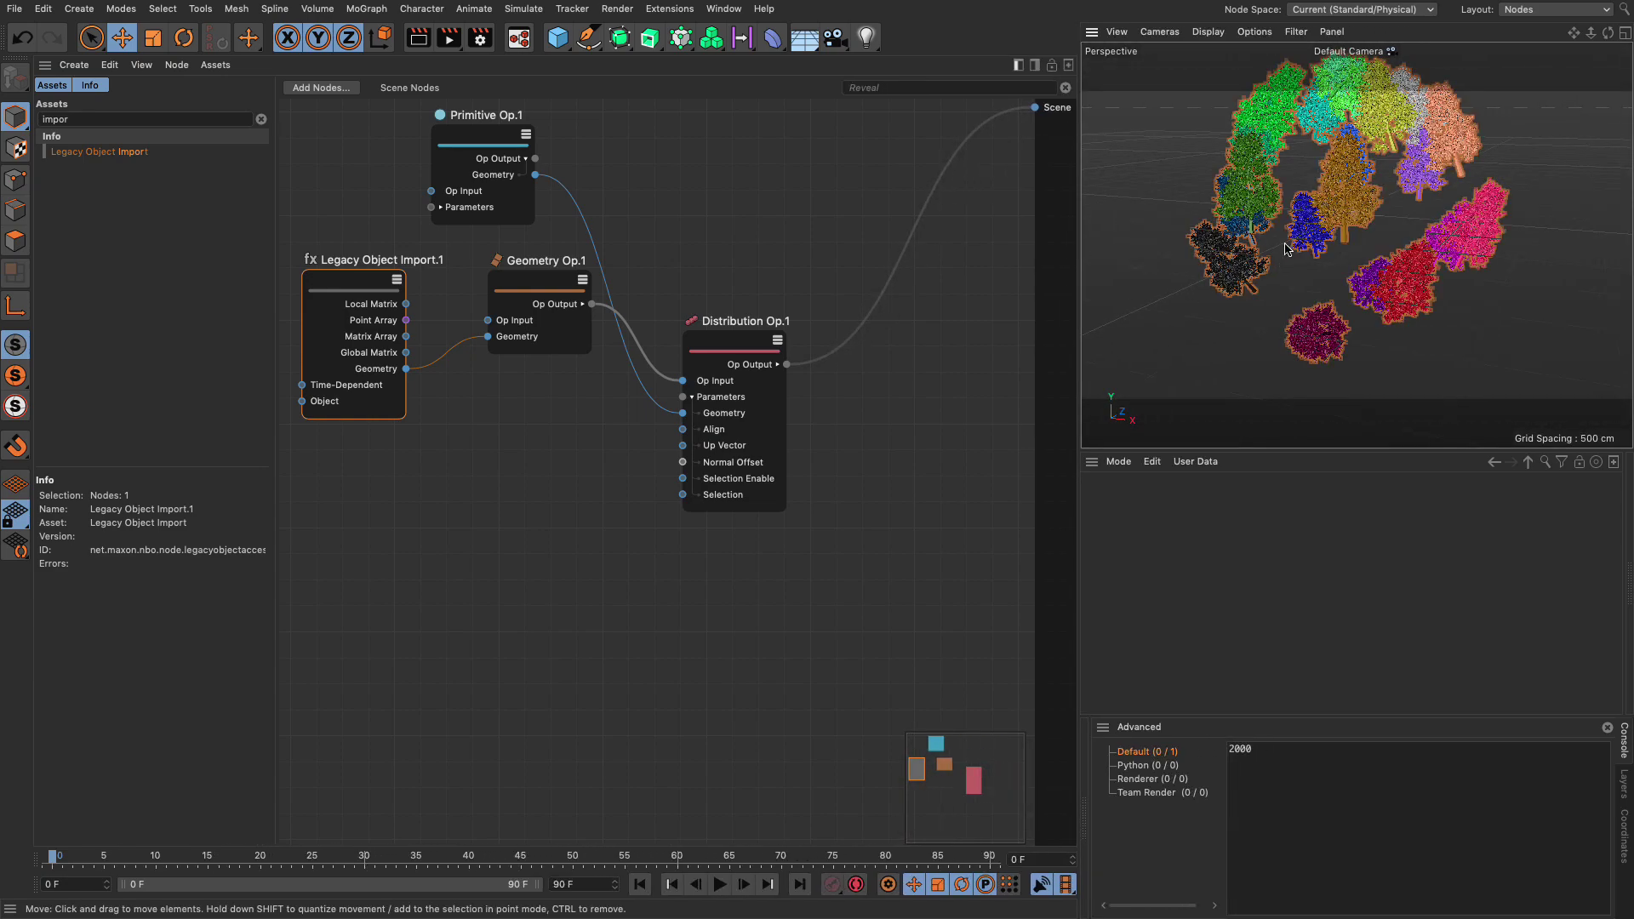
scroll(1179, 228, "up", 5)
scroll(1178, 228, "down", 5)
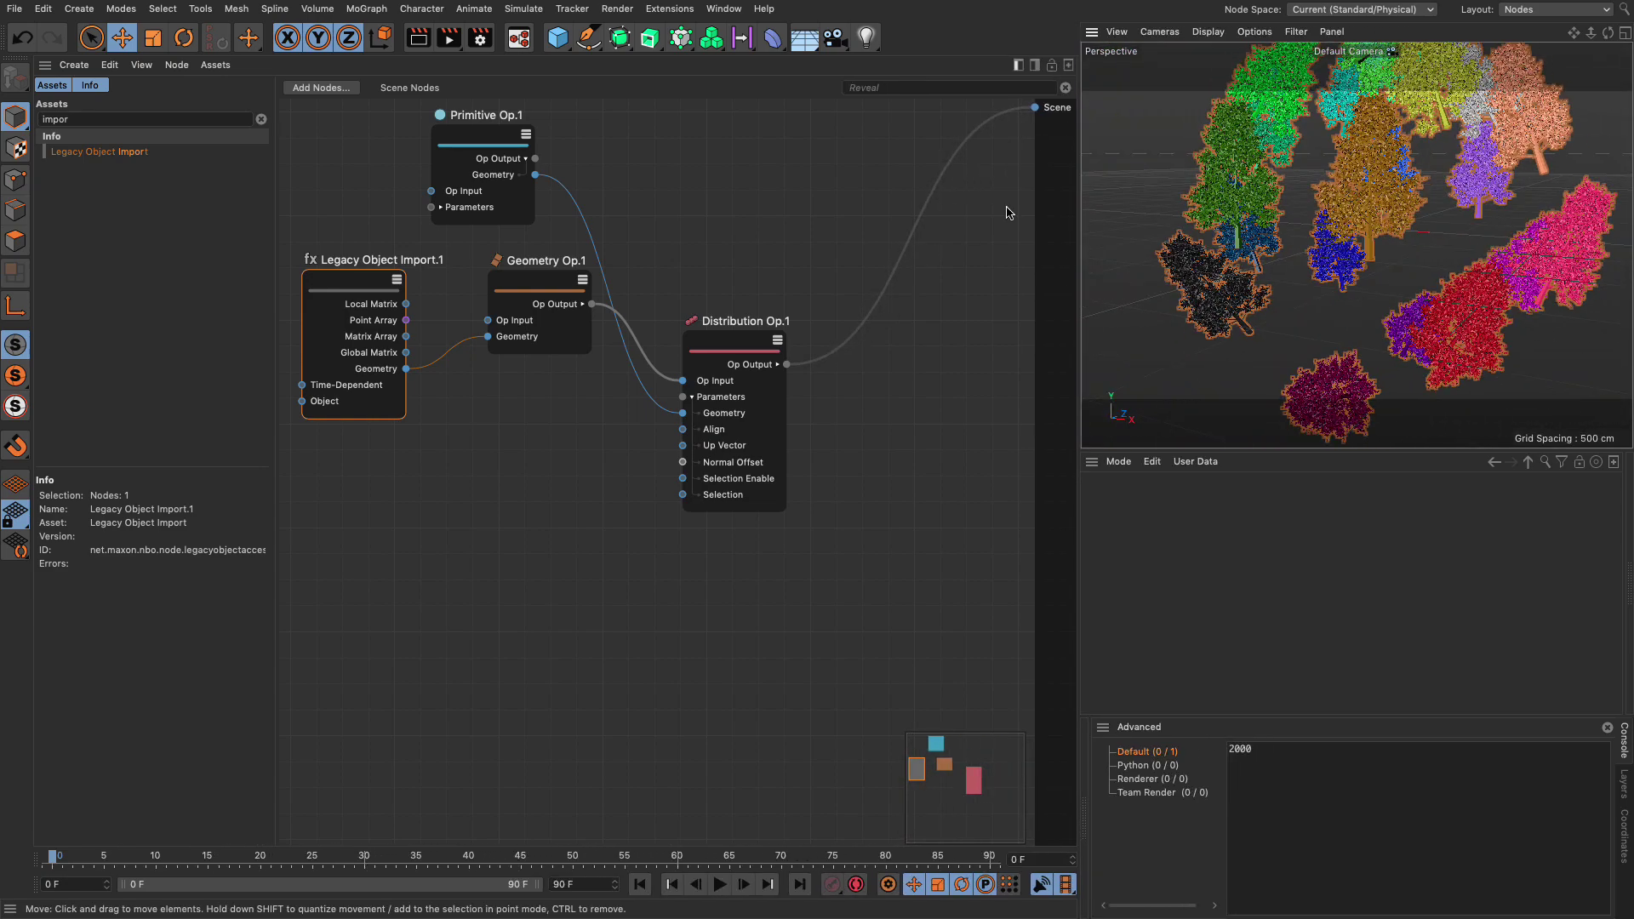
Change Distribution Op.1's Up Vector from Y+ to None and orbit to inspect the trees.
left_click_drag(726, 349, 705, 289)
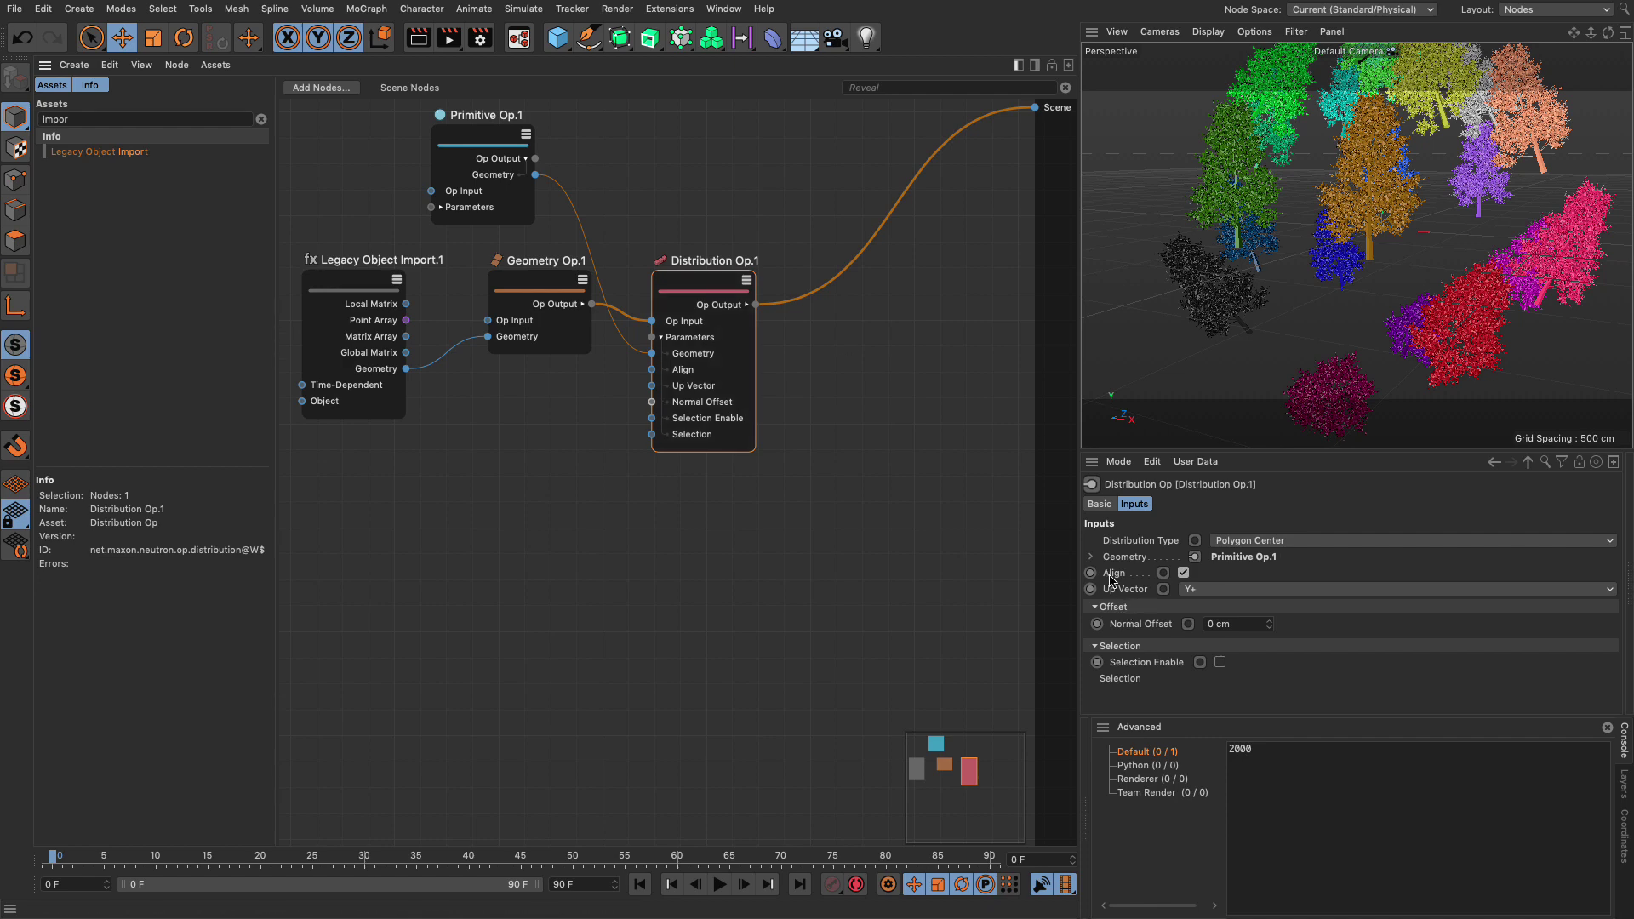
left_click(1199, 595)
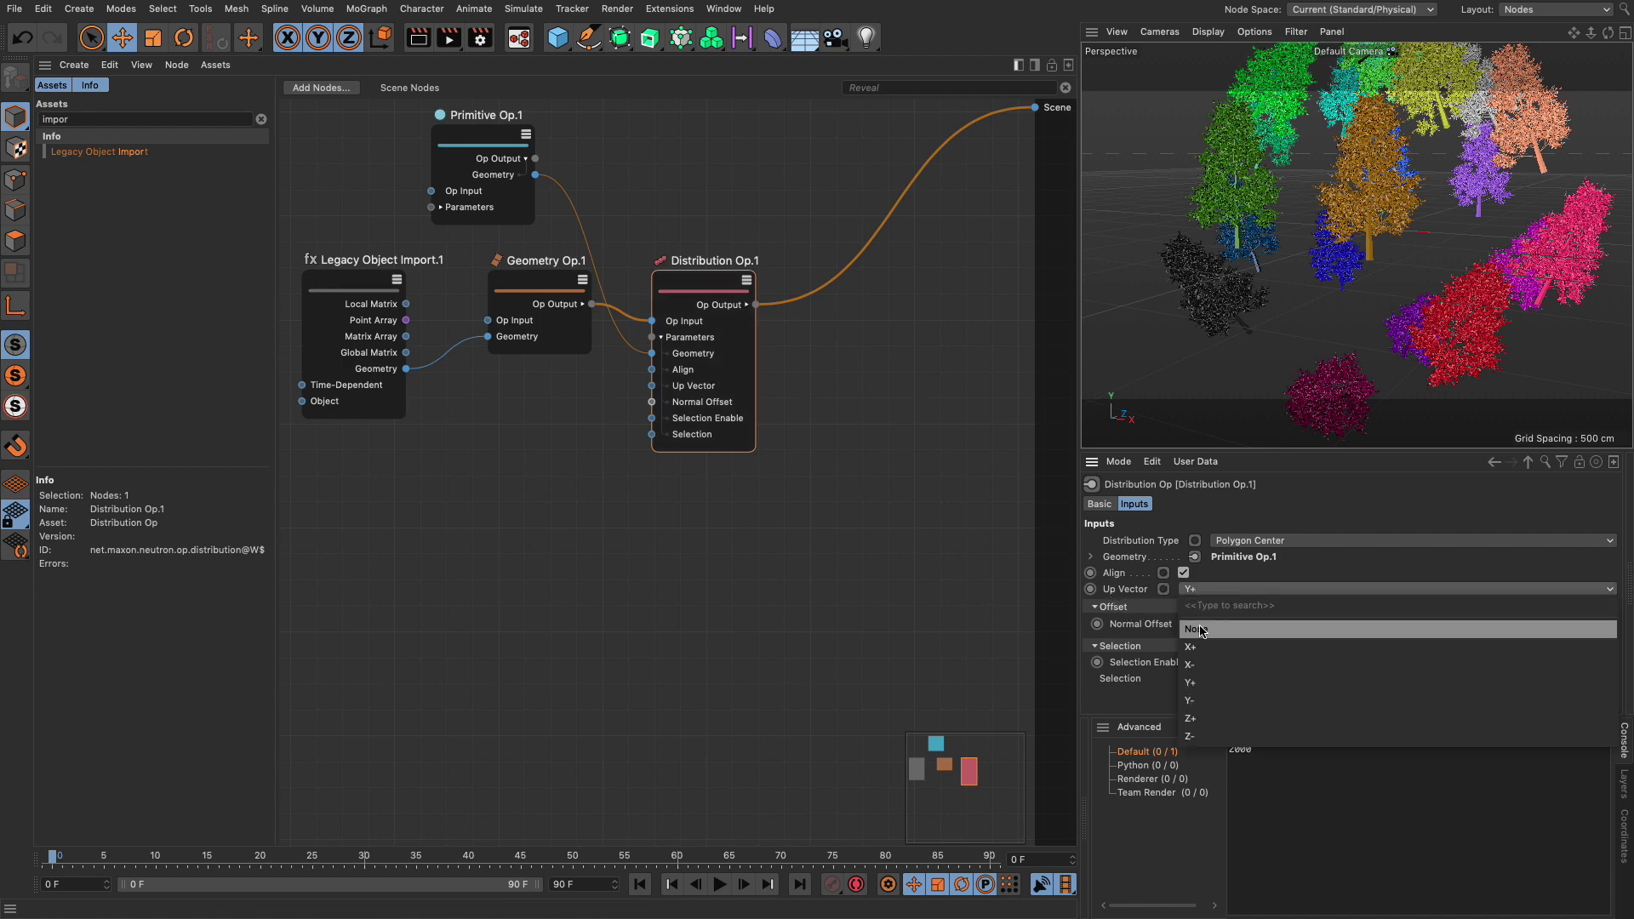
left_click(1204, 622)
mouse_move(1369, 269)
left_mouse_down("alt")
mouse_move(1348, 268)
mouse_move(1361, 269)
left_mouse_up("alt")
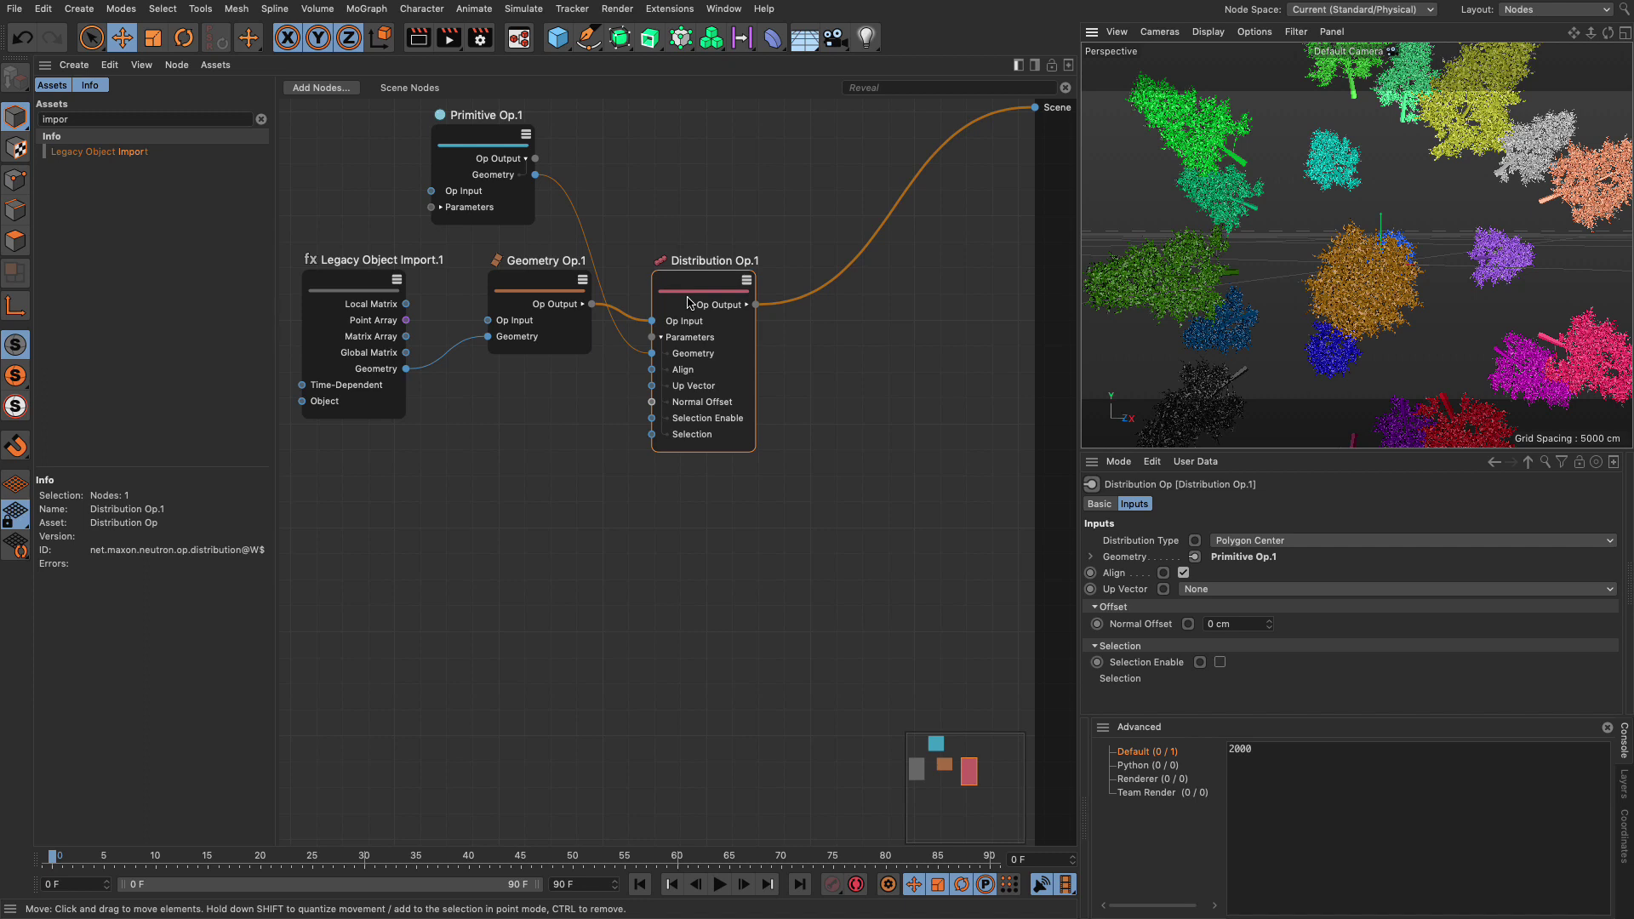
Insert a Color Op before Scene, making the trees green at H 129° and V 76%.
left_click(830, 338)
double_click(830, 339)
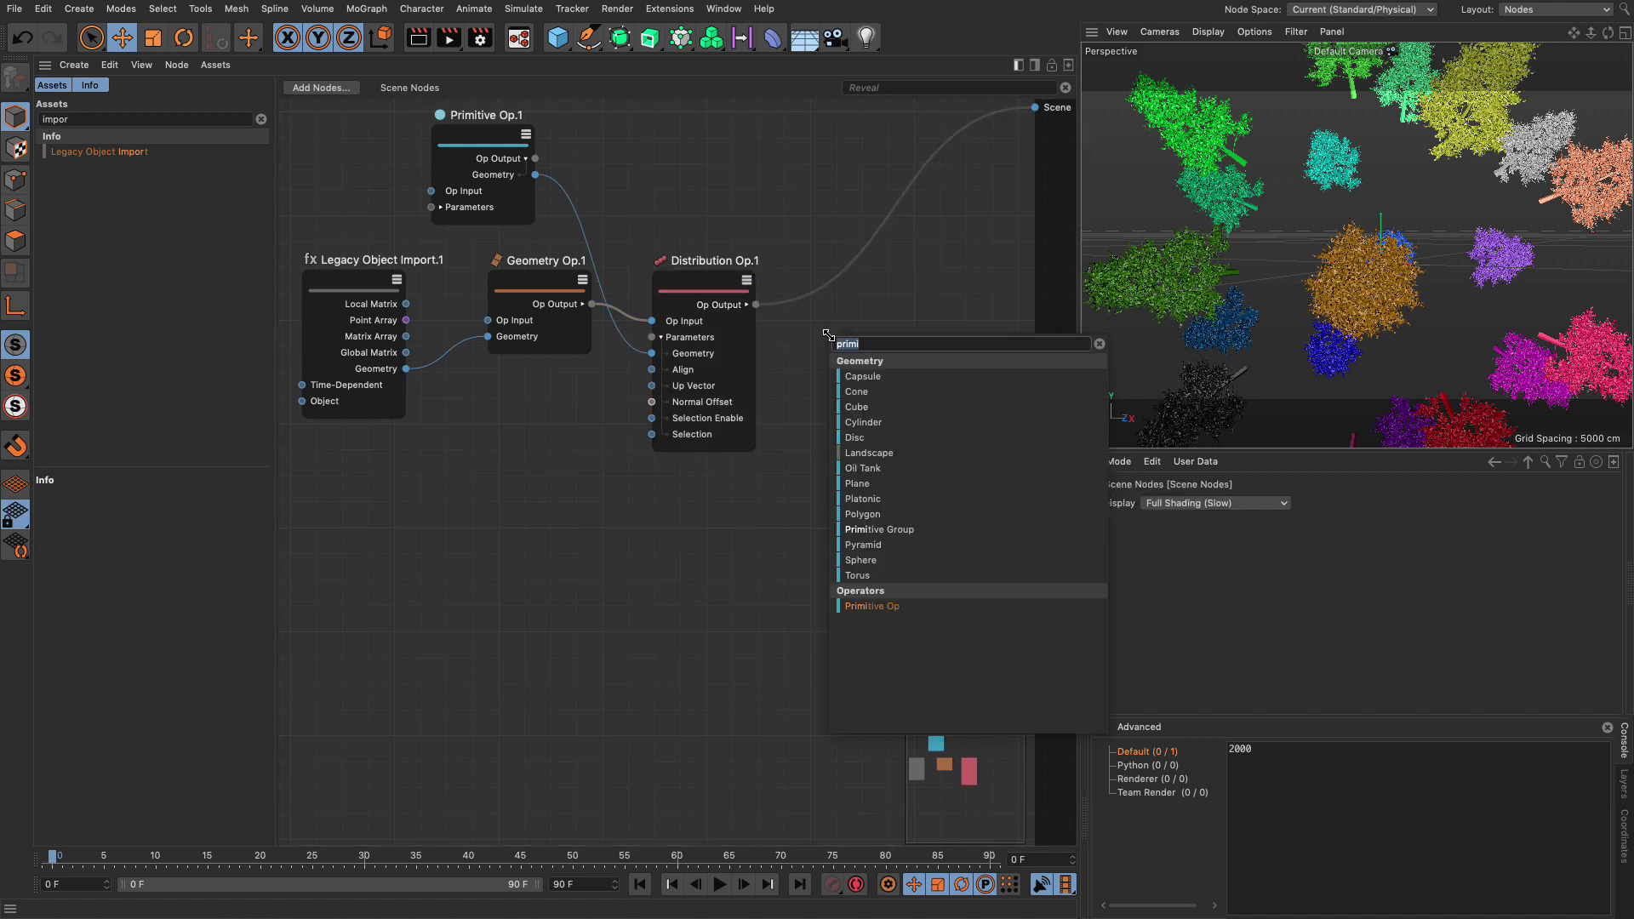
type("colo")
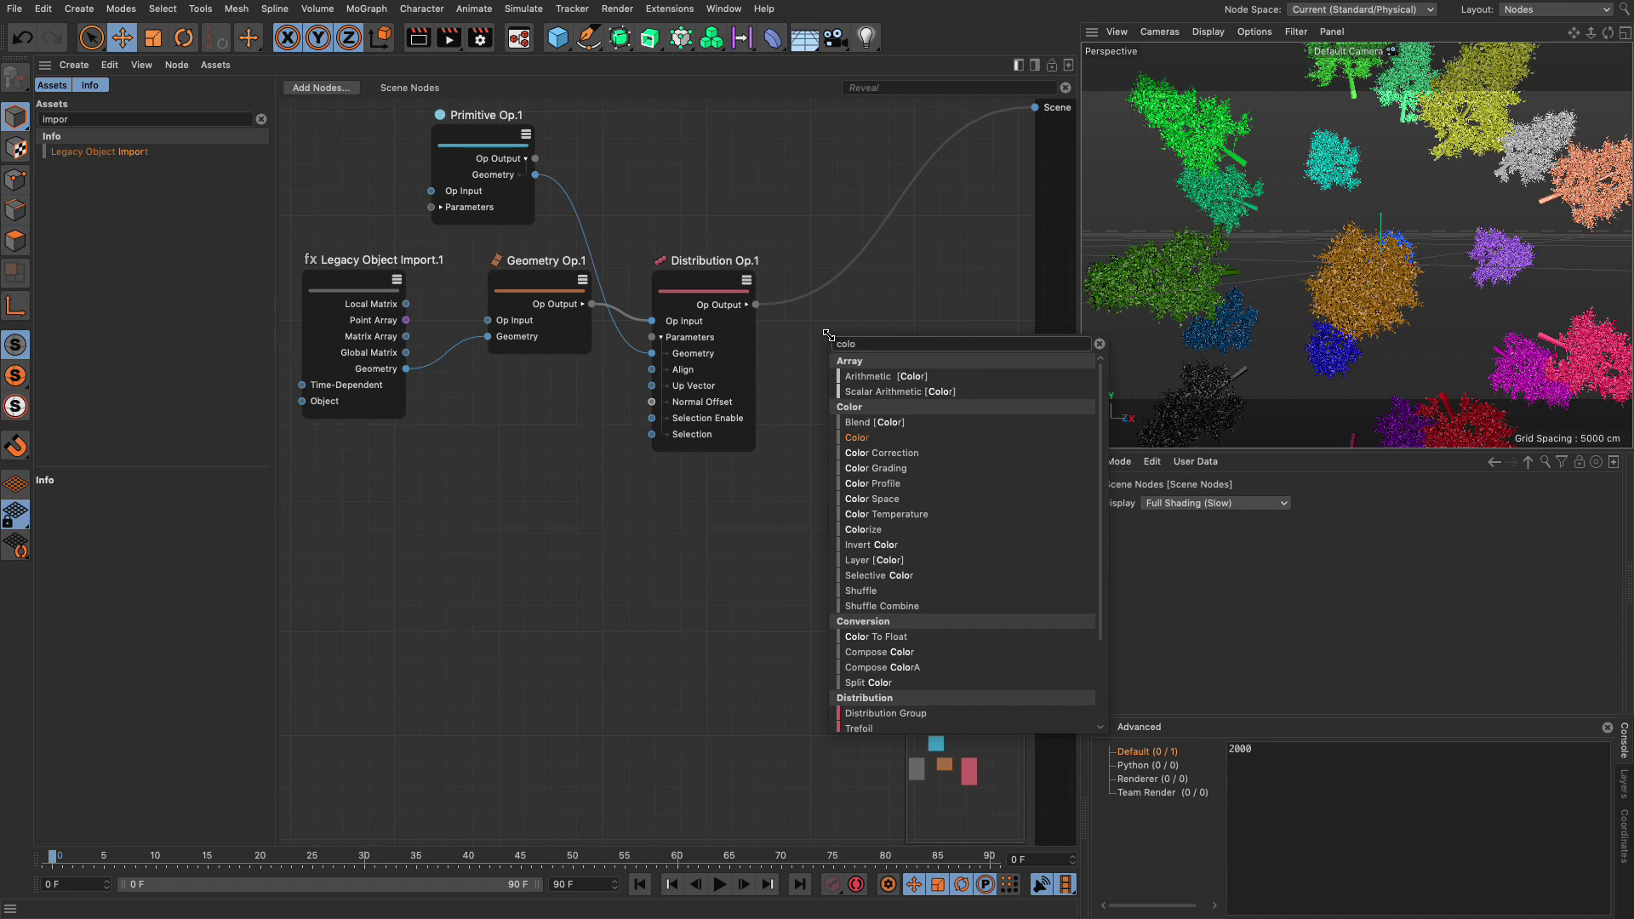
scroll(1002, 591, "down", 3)
left_click_drag(863, 732, 877, 238)
left_click_drag(1240, 620, 1428, 620)
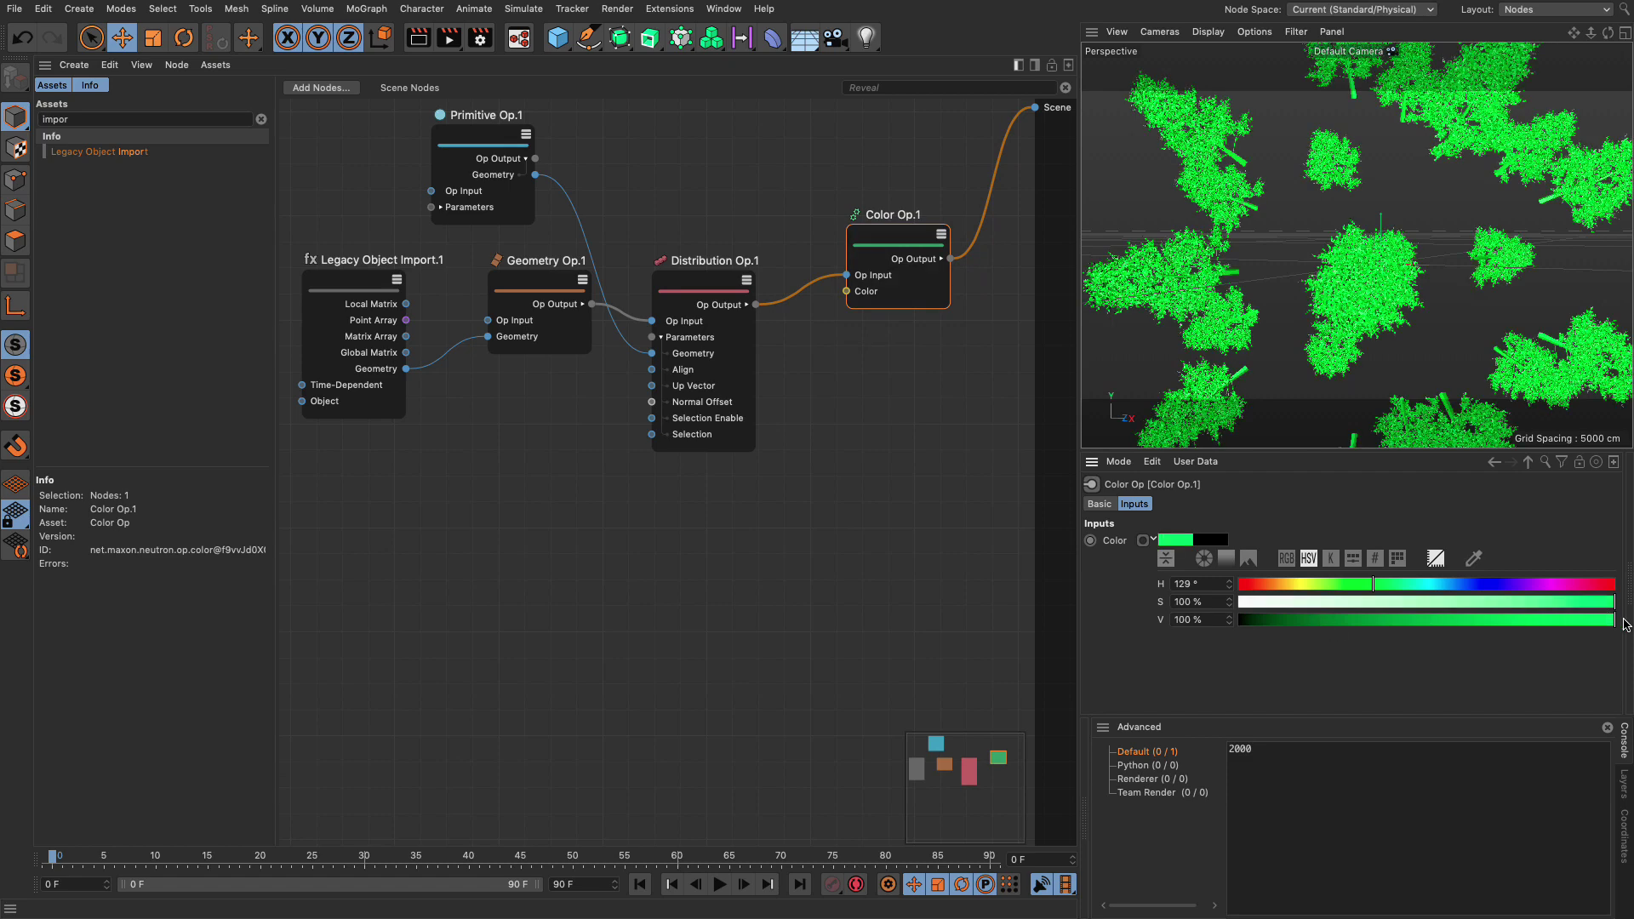
left_click_drag(1538, 629, 1525, 621)
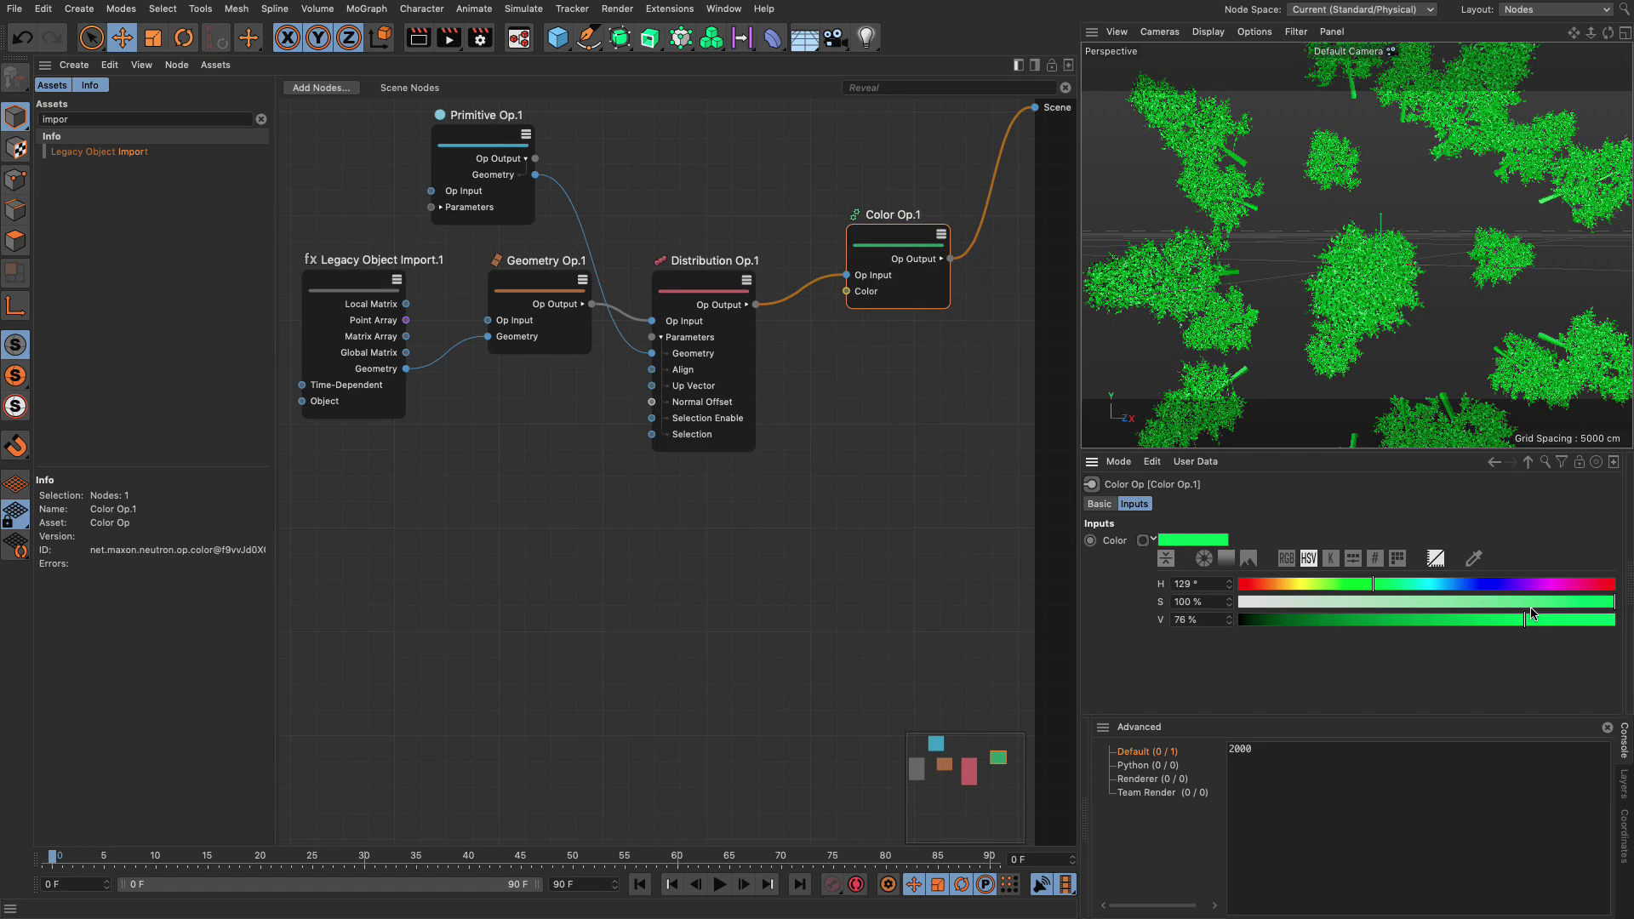
scroll(1379, 264, "down", 5)
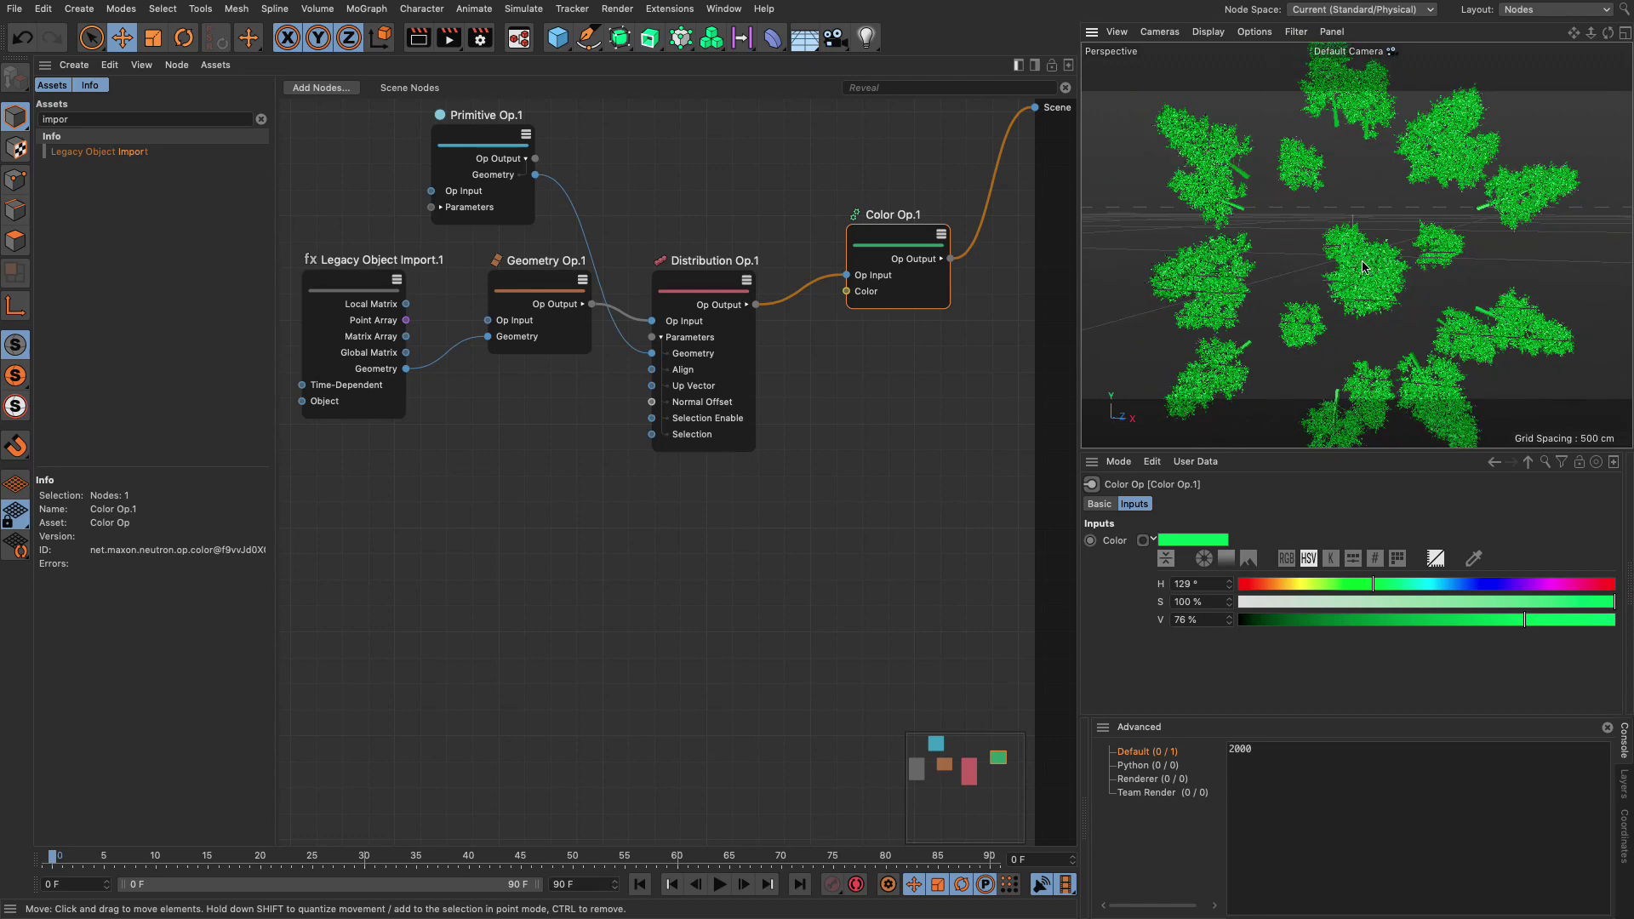
scroll(1361, 273, "down", 2)
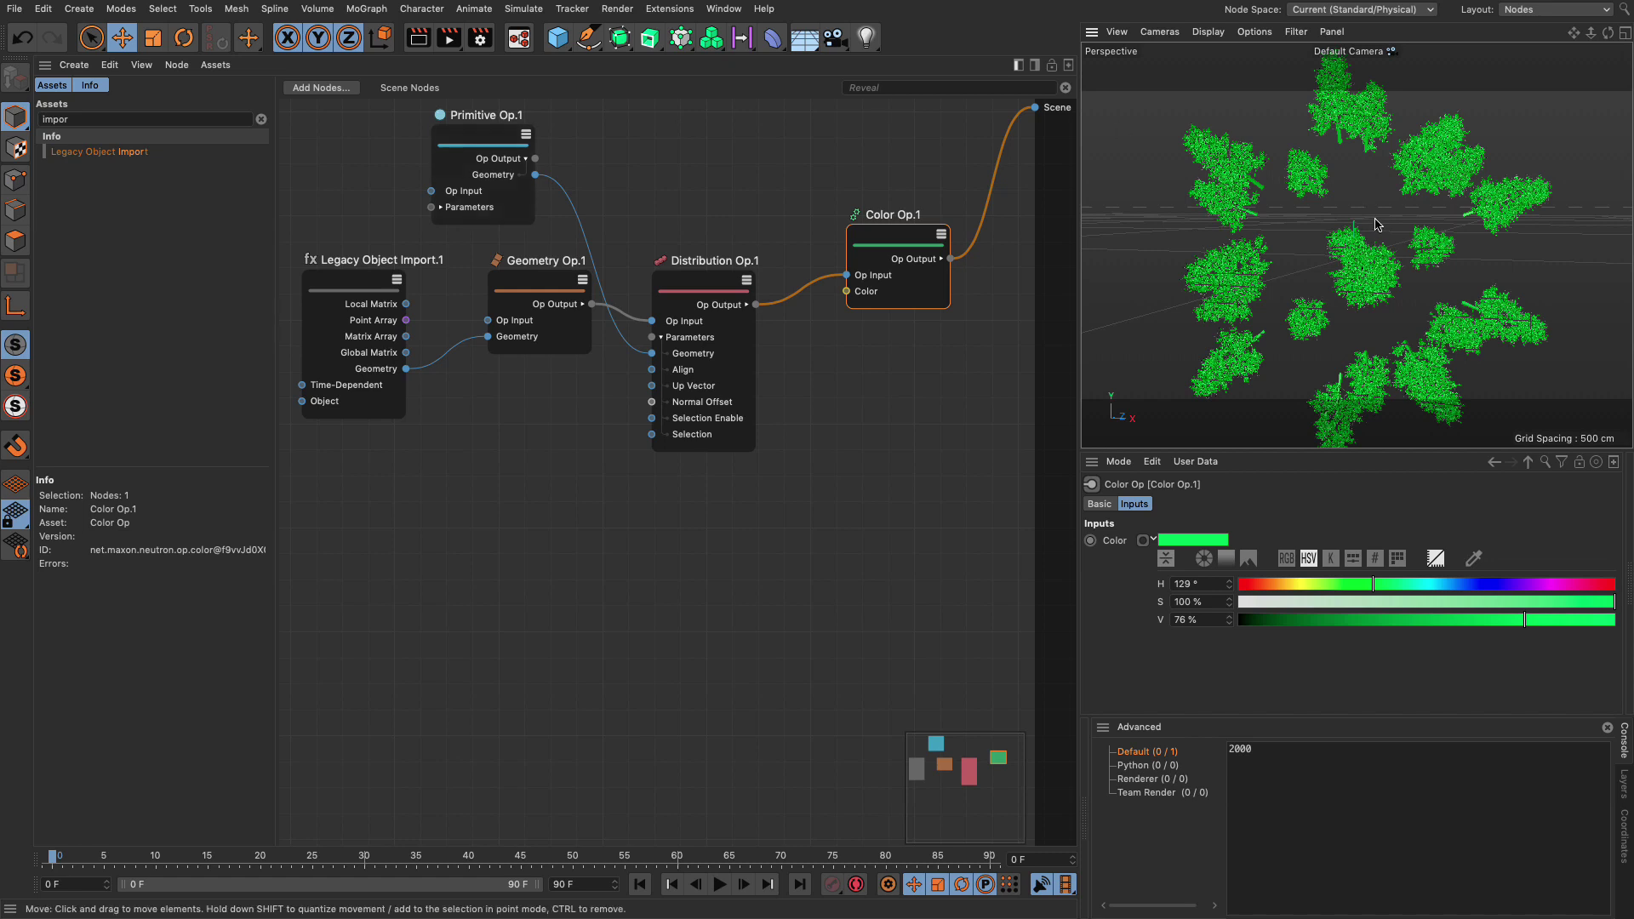
Add Children Op.1 combining Primitive Op.1 and Color Op.1 into the scene.
left_click_drag(871, 245, 821, 254)
left_click(818, 184)
double_click(818, 185)
type("child")
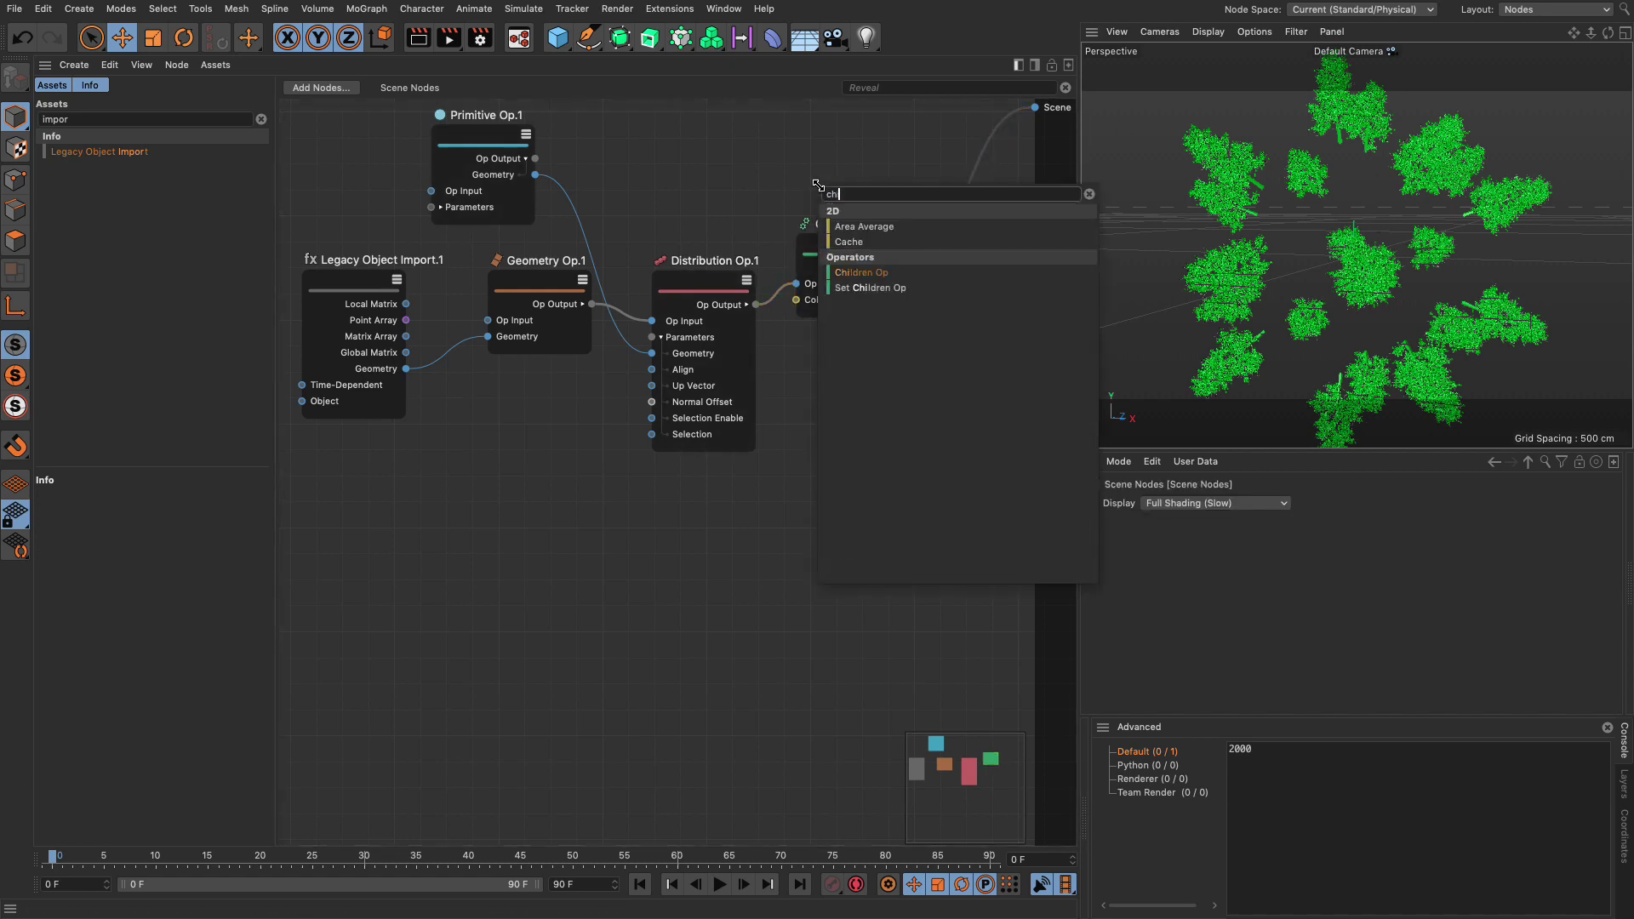
left_click(856, 227)
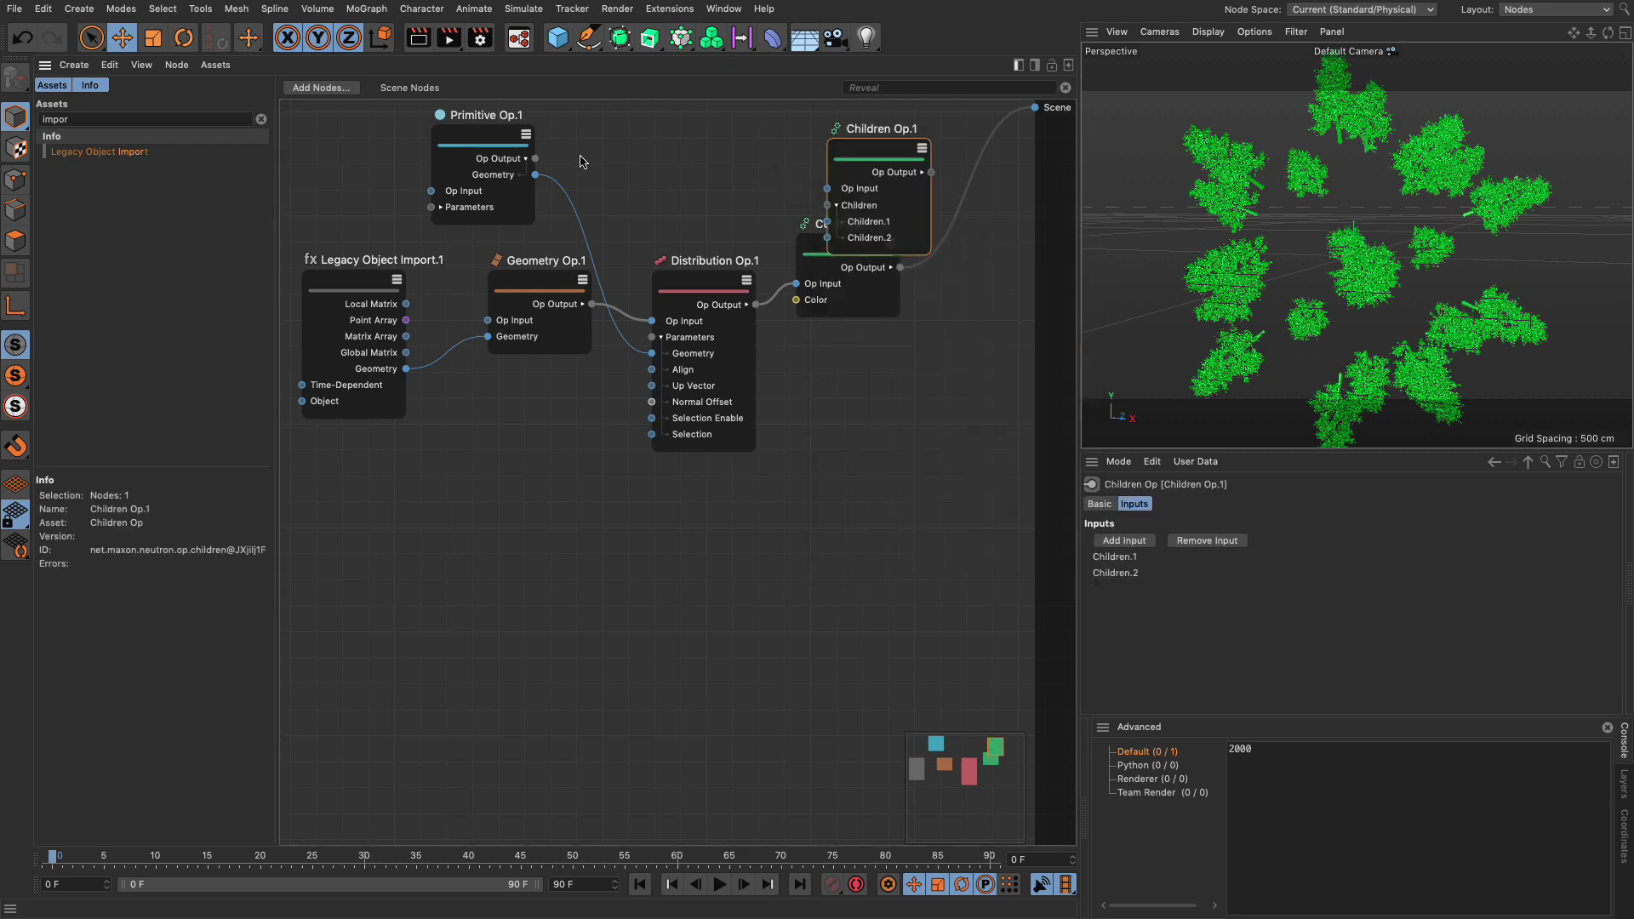
left_click_drag(534, 159, 827, 221)
left_click_drag(850, 159, 926, 136)
left_click_drag(851, 253, 902, 215)
left_click_drag(1006, 150, 1035, 109)
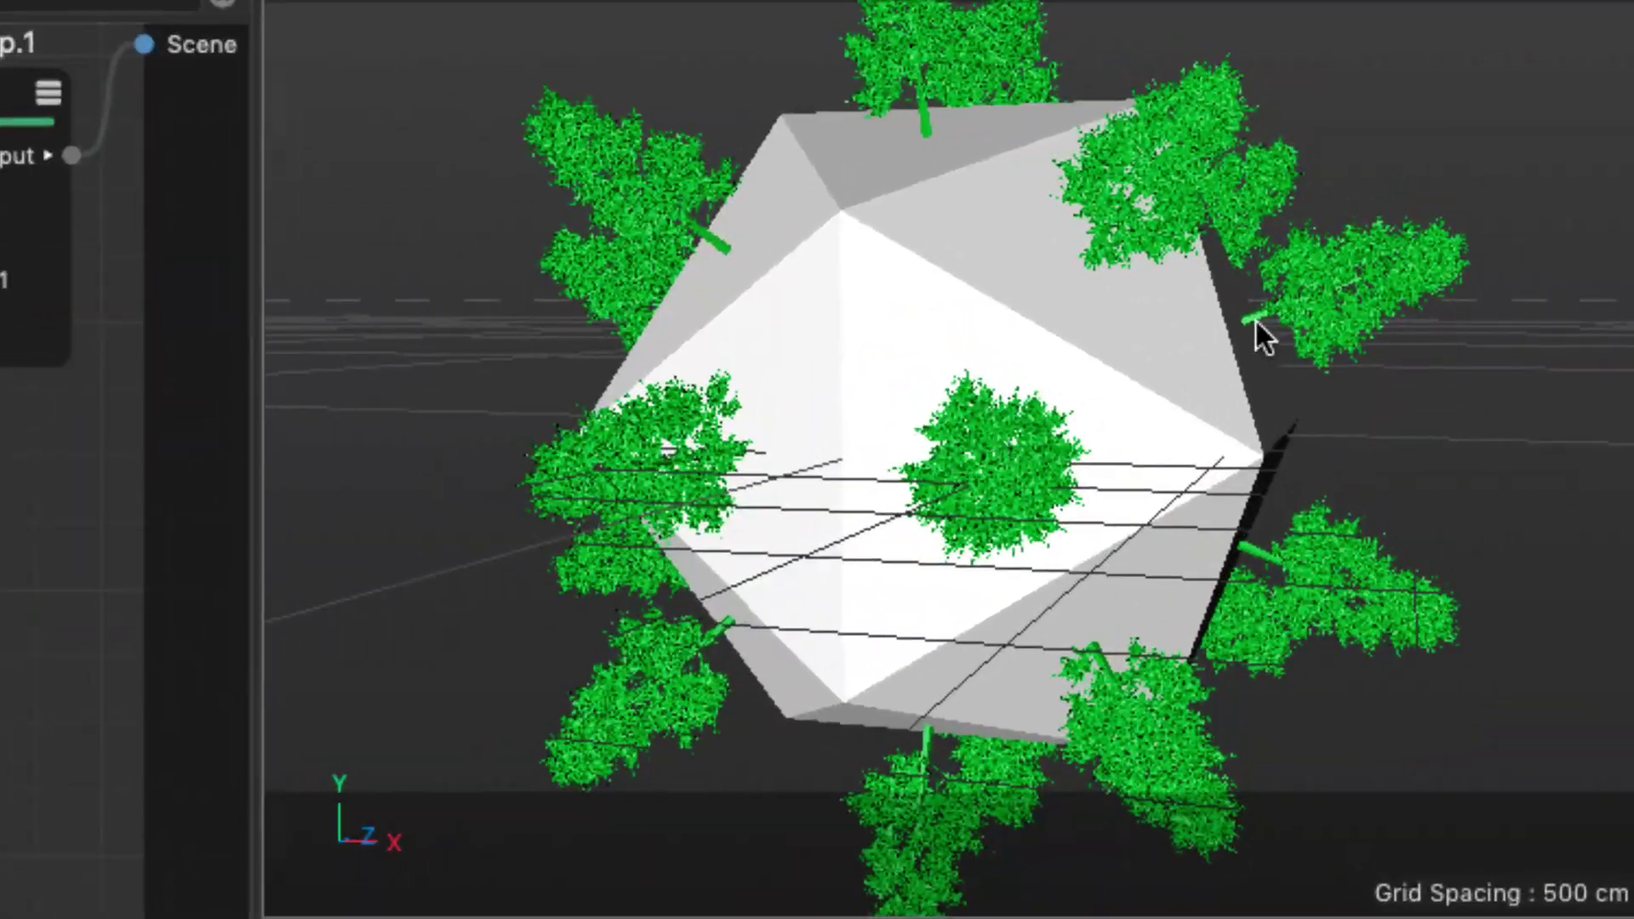
left_click_drag(1274, 320, 1155, 278, "alt")
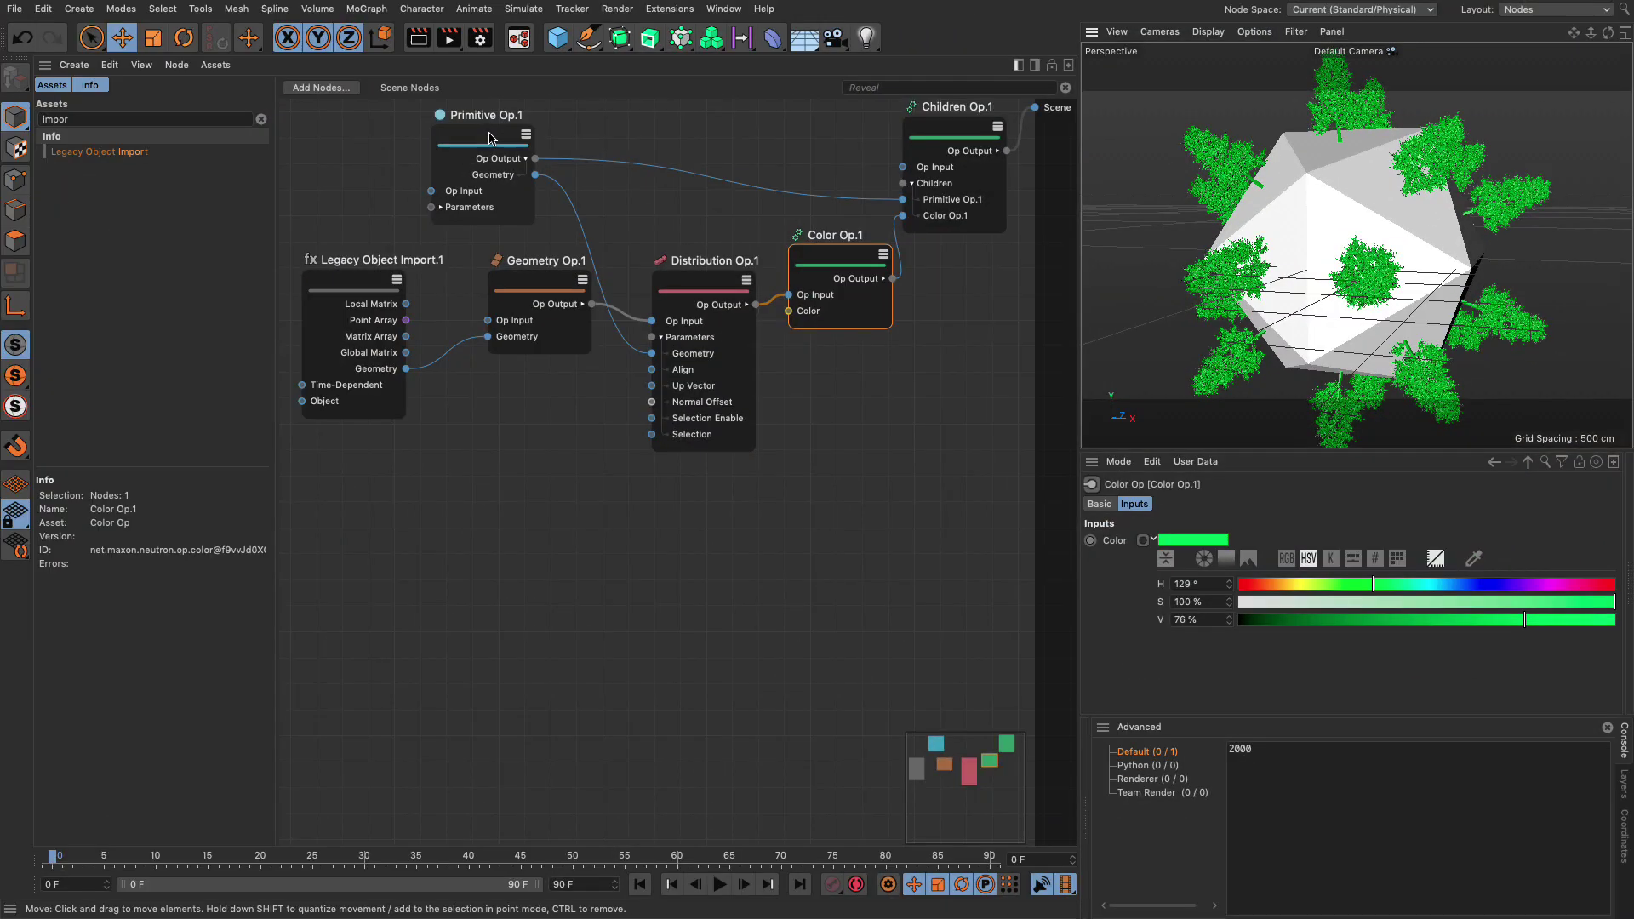
Raise the sphere's Segments to 20 and frame the tree-covered sphere.
left_click(472, 144)
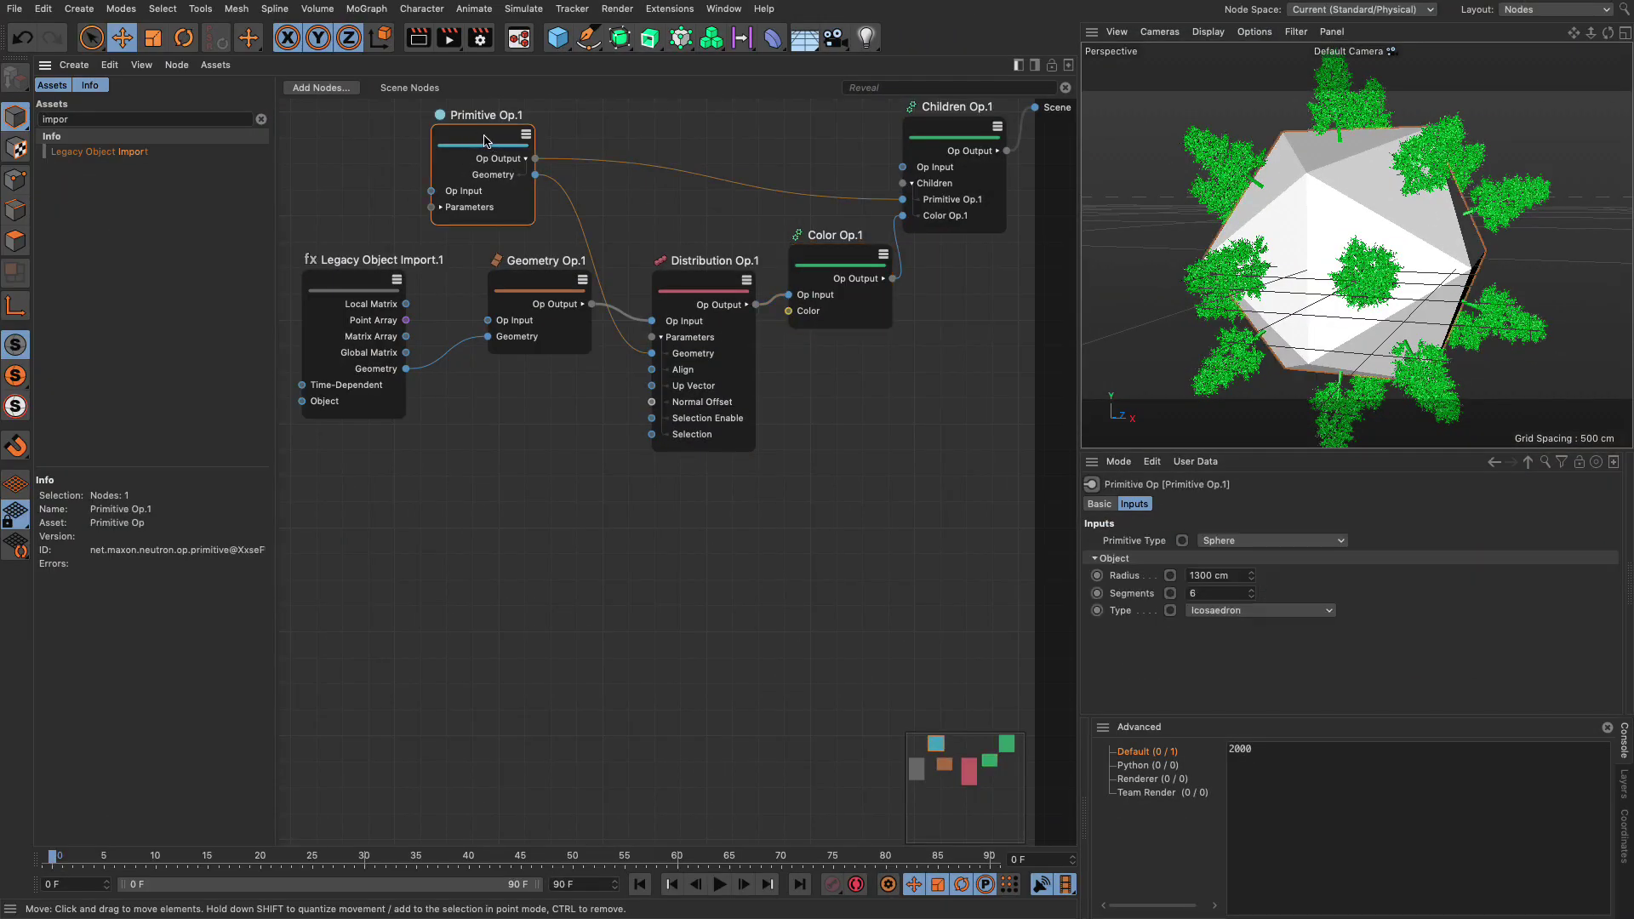
left_click(1182, 593)
key("Return")
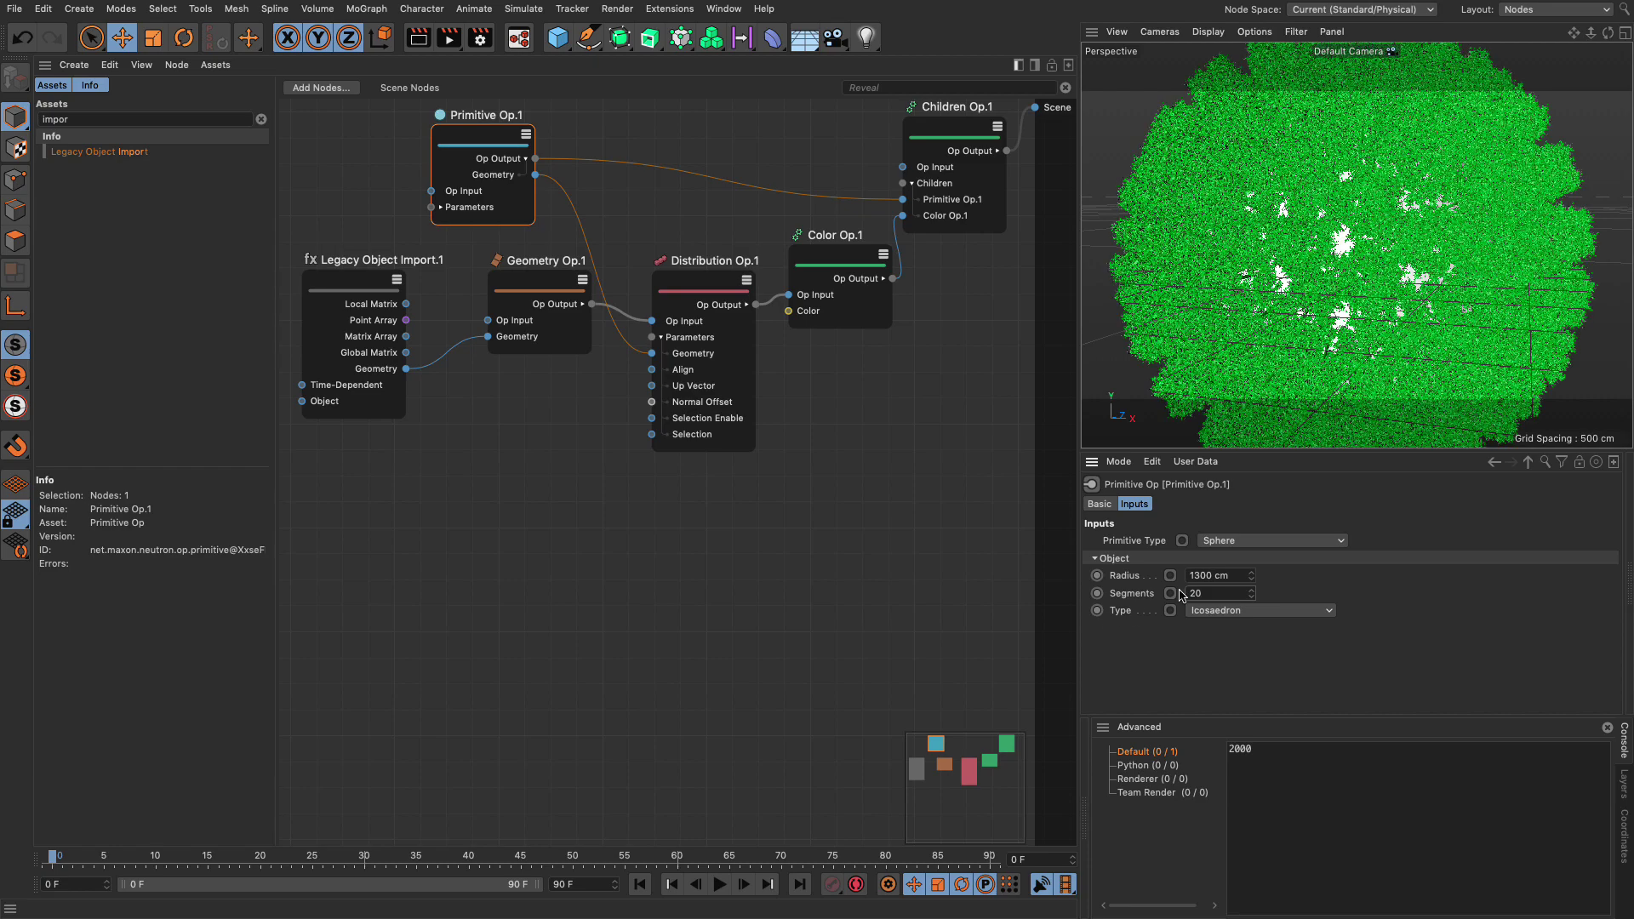
scroll(1394, 300, "down", 5)
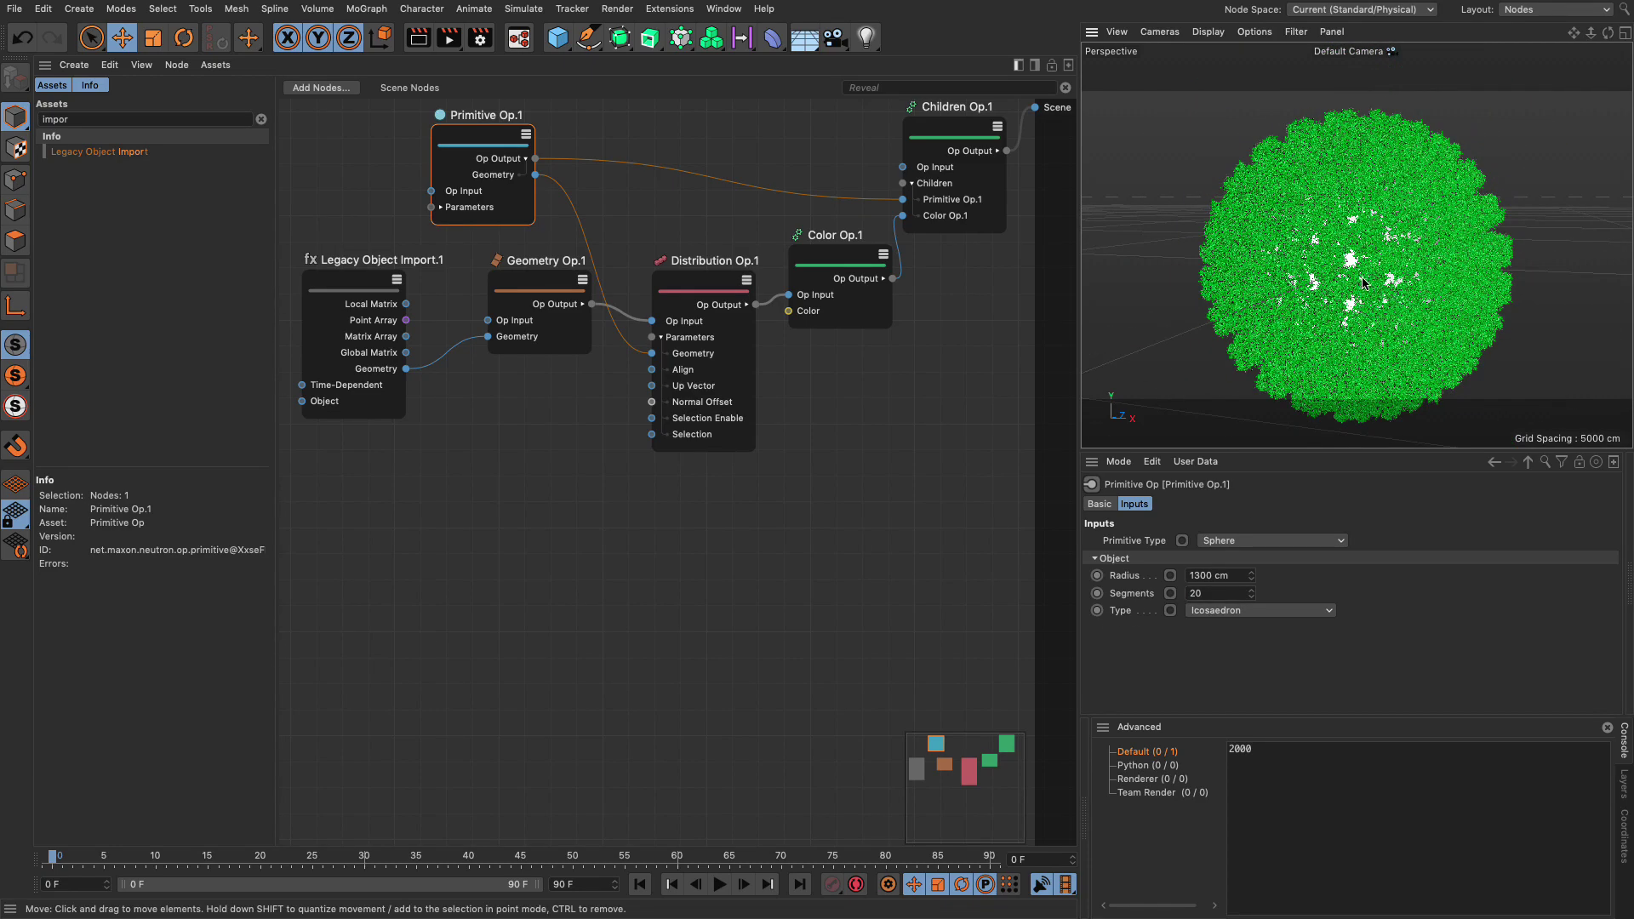
mouse_move(1366, 288)
left_mouse_down("alt")
mouse_move(1385, 277)
mouse_move(1372, 264)
left_mouse_up("alt")
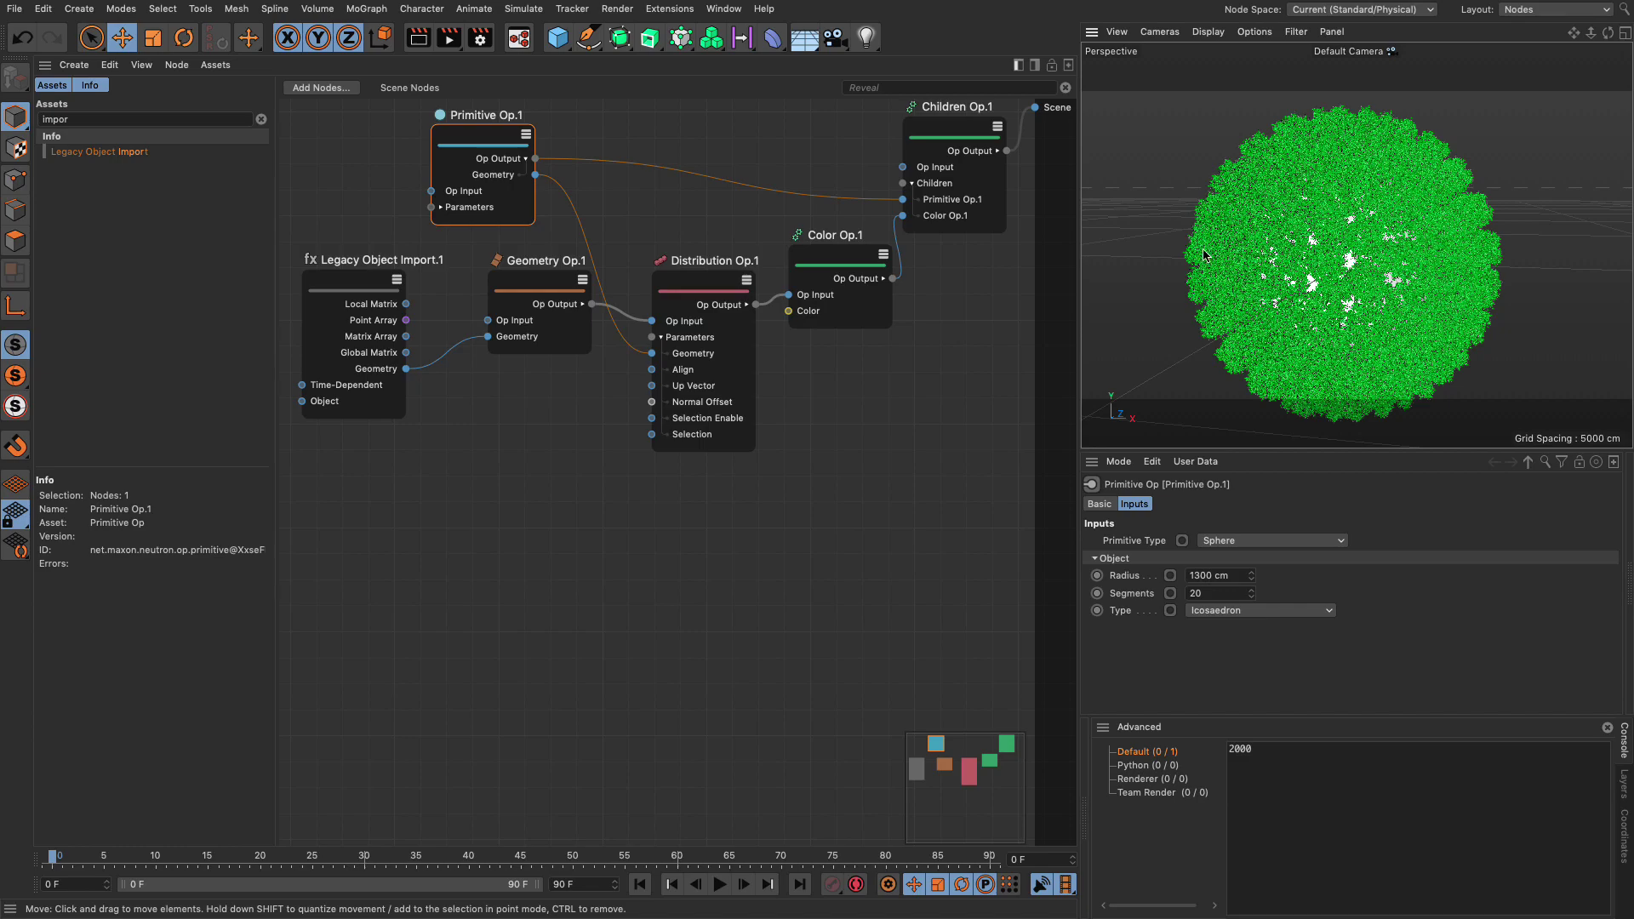
right_click_drag(1205, 250, 1346, 264, "alt")
key("h")
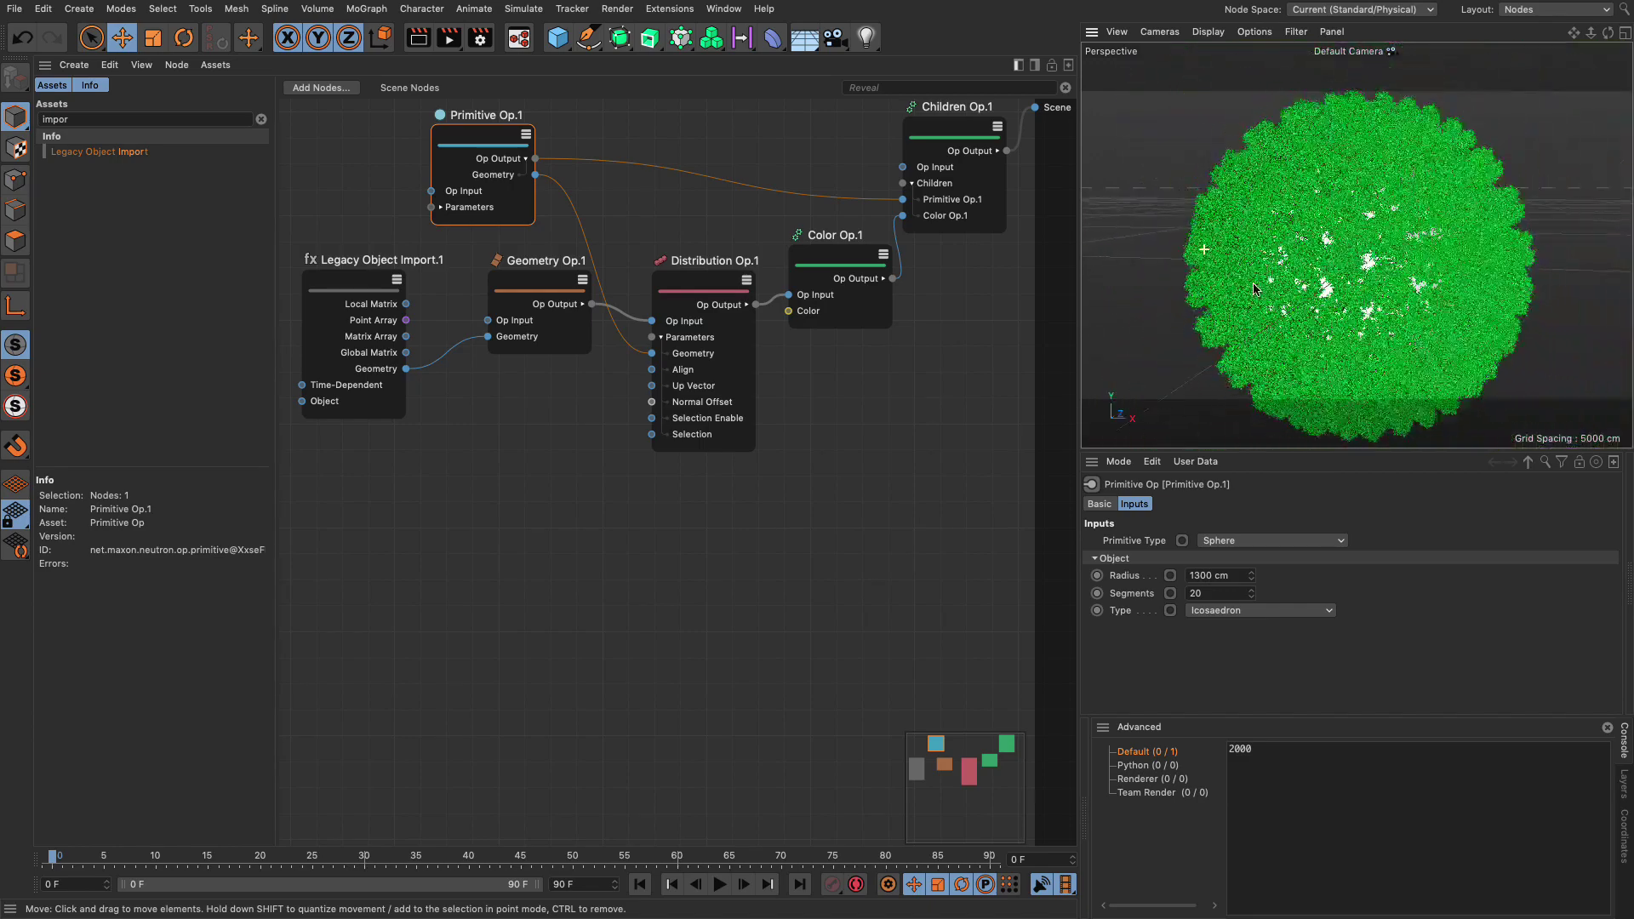
middle_click_drag(1361, 319, 1380, 298, "alt")
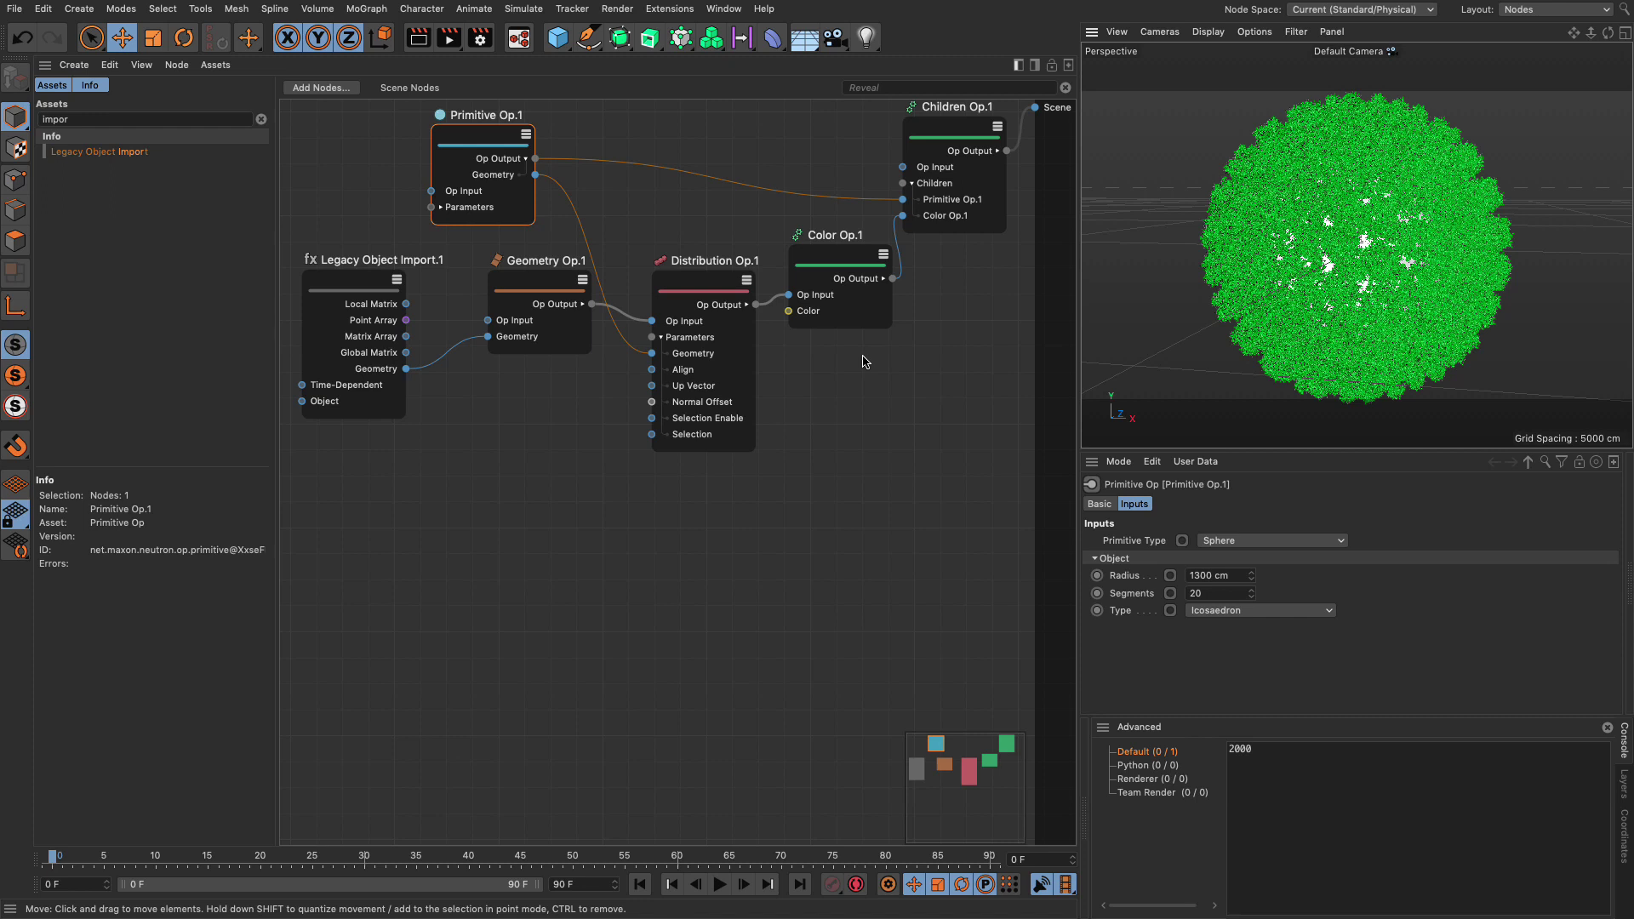
Add a Matrix Op node to the scattering graph via node search.
double_click(834, 402)
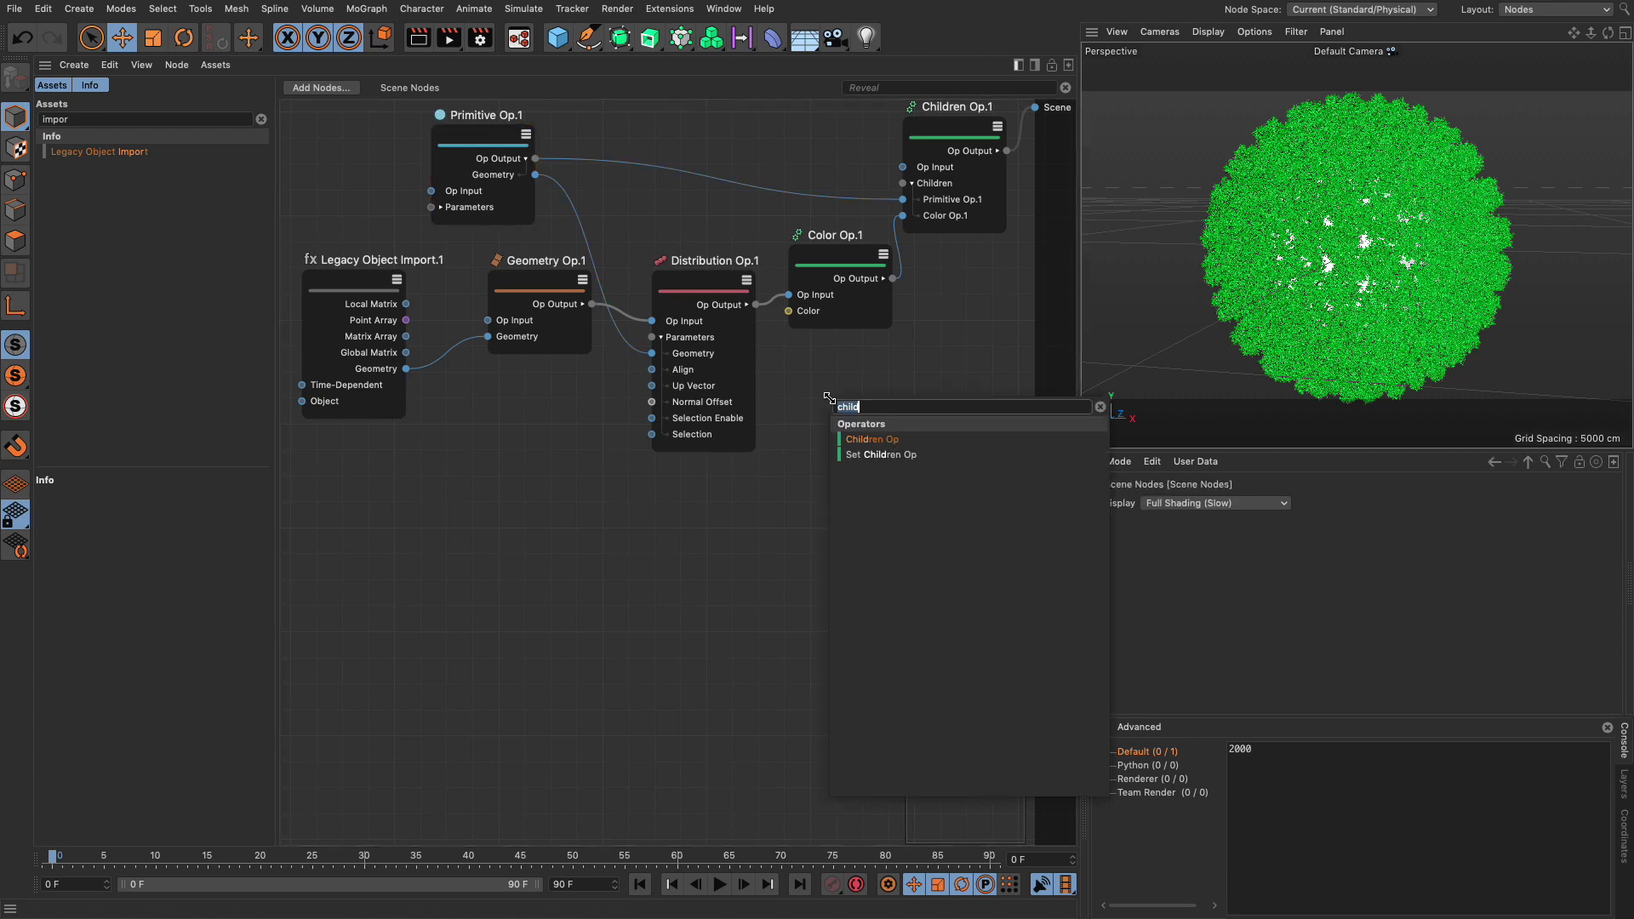
type("matrix")
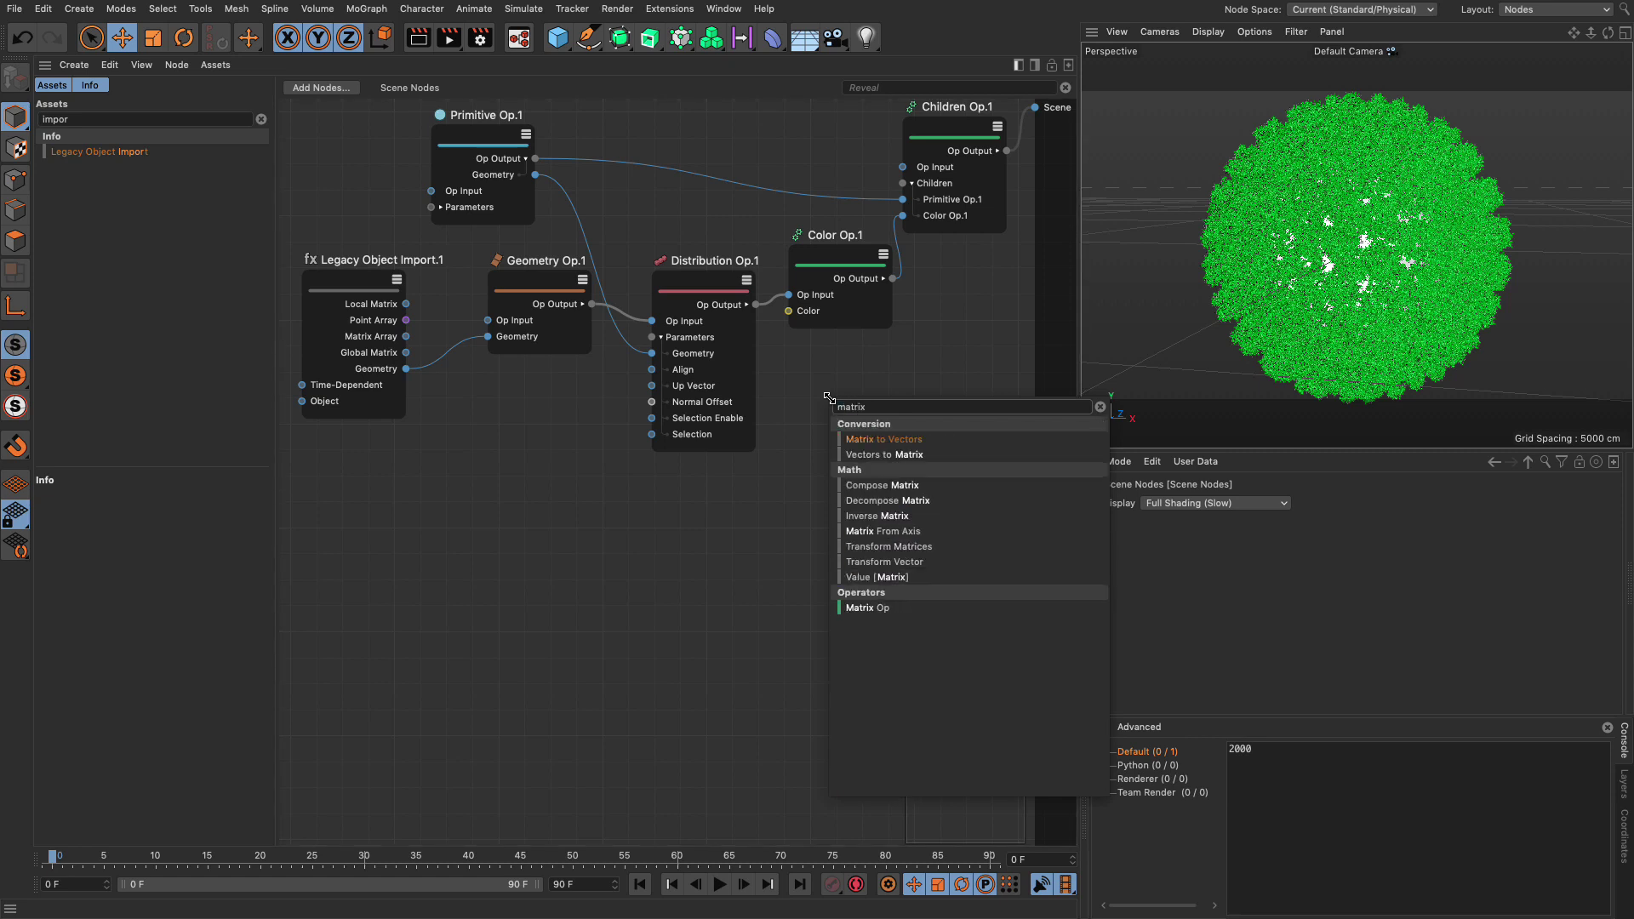
left_click(871, 607)
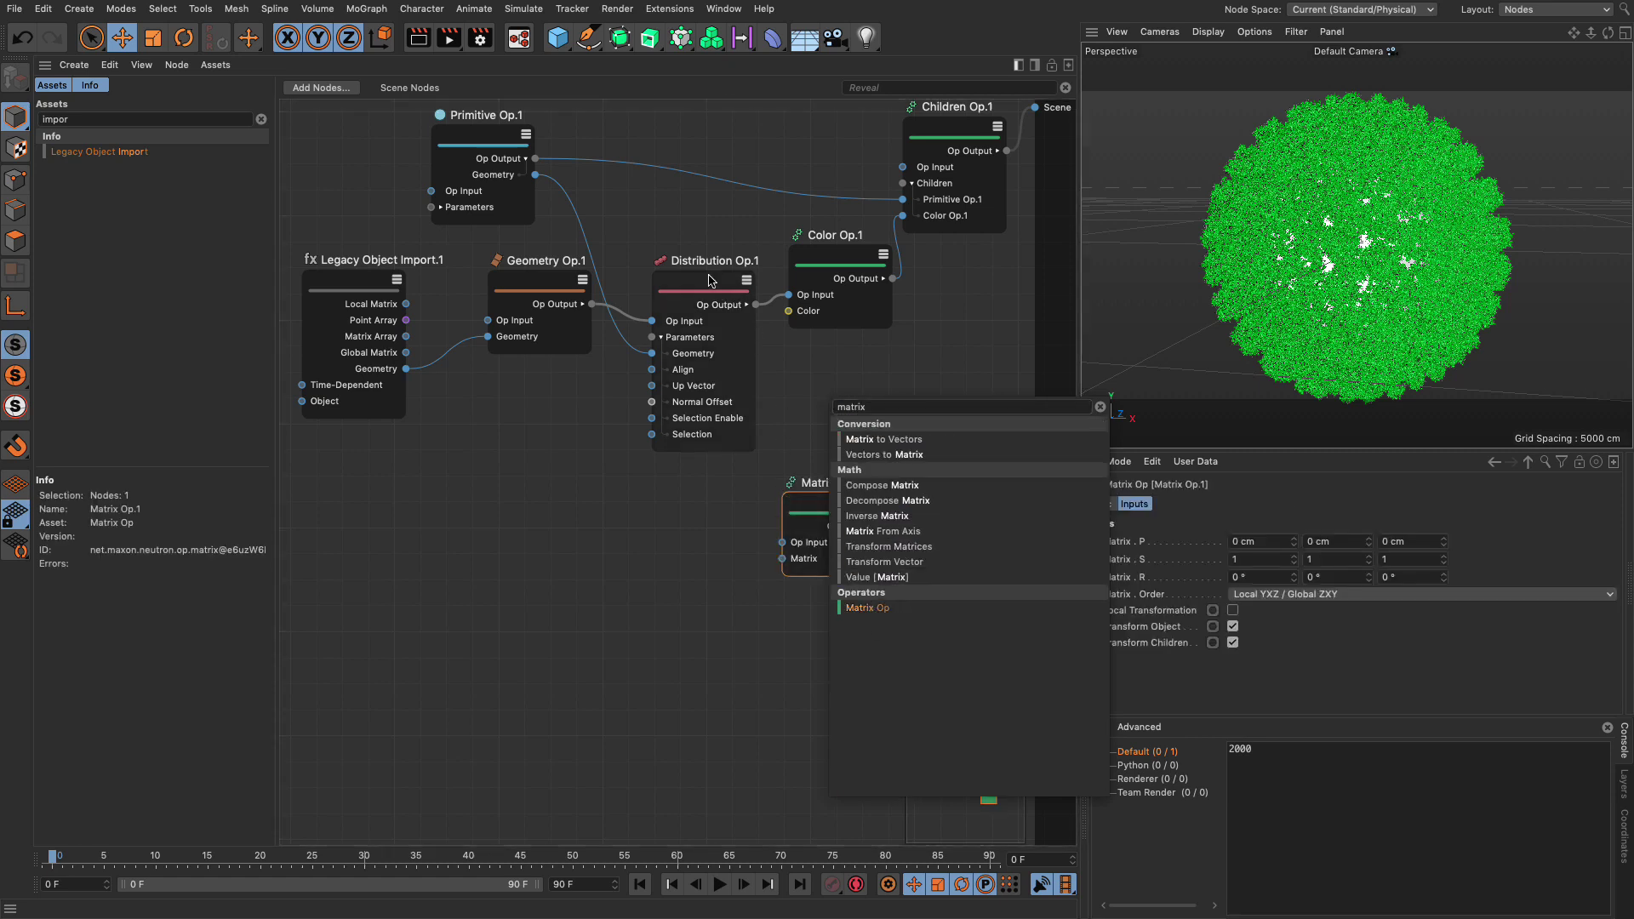
Rearrange the Distribution, Primitive, Geometry, Legacy Import and Color Op nodes to make room.
left_click_drag(710, 260, 677, 286)
left_click_drag(502, 148, 391, 132)
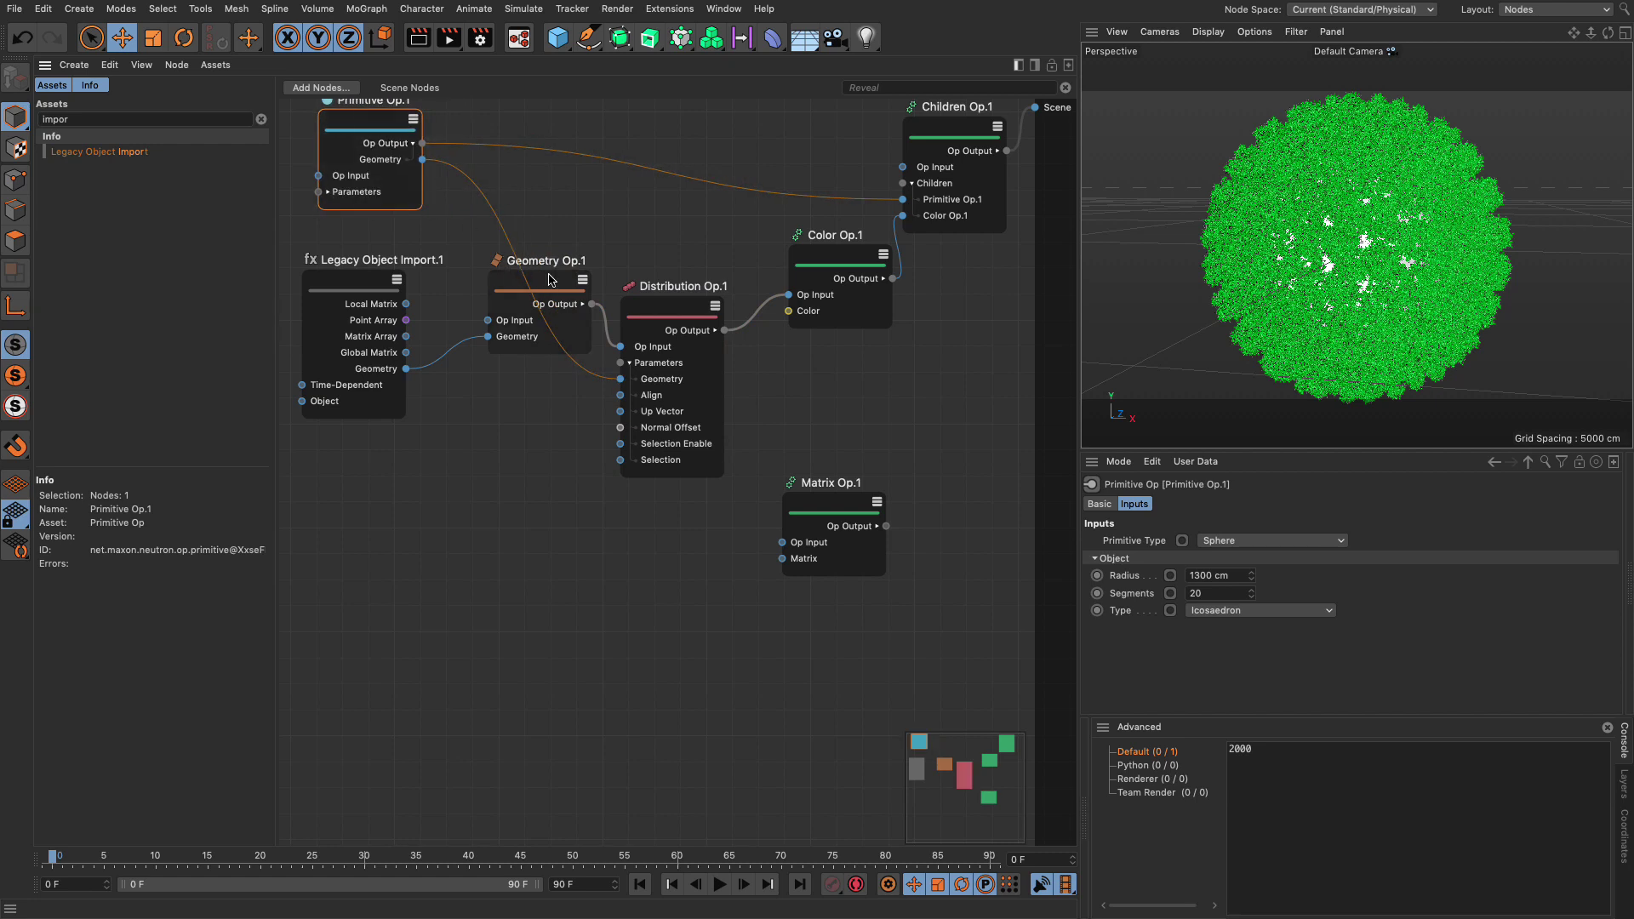
left_click_drag(493, 257, 466, 265)
left_click_drag(378, 127, 347, 142)
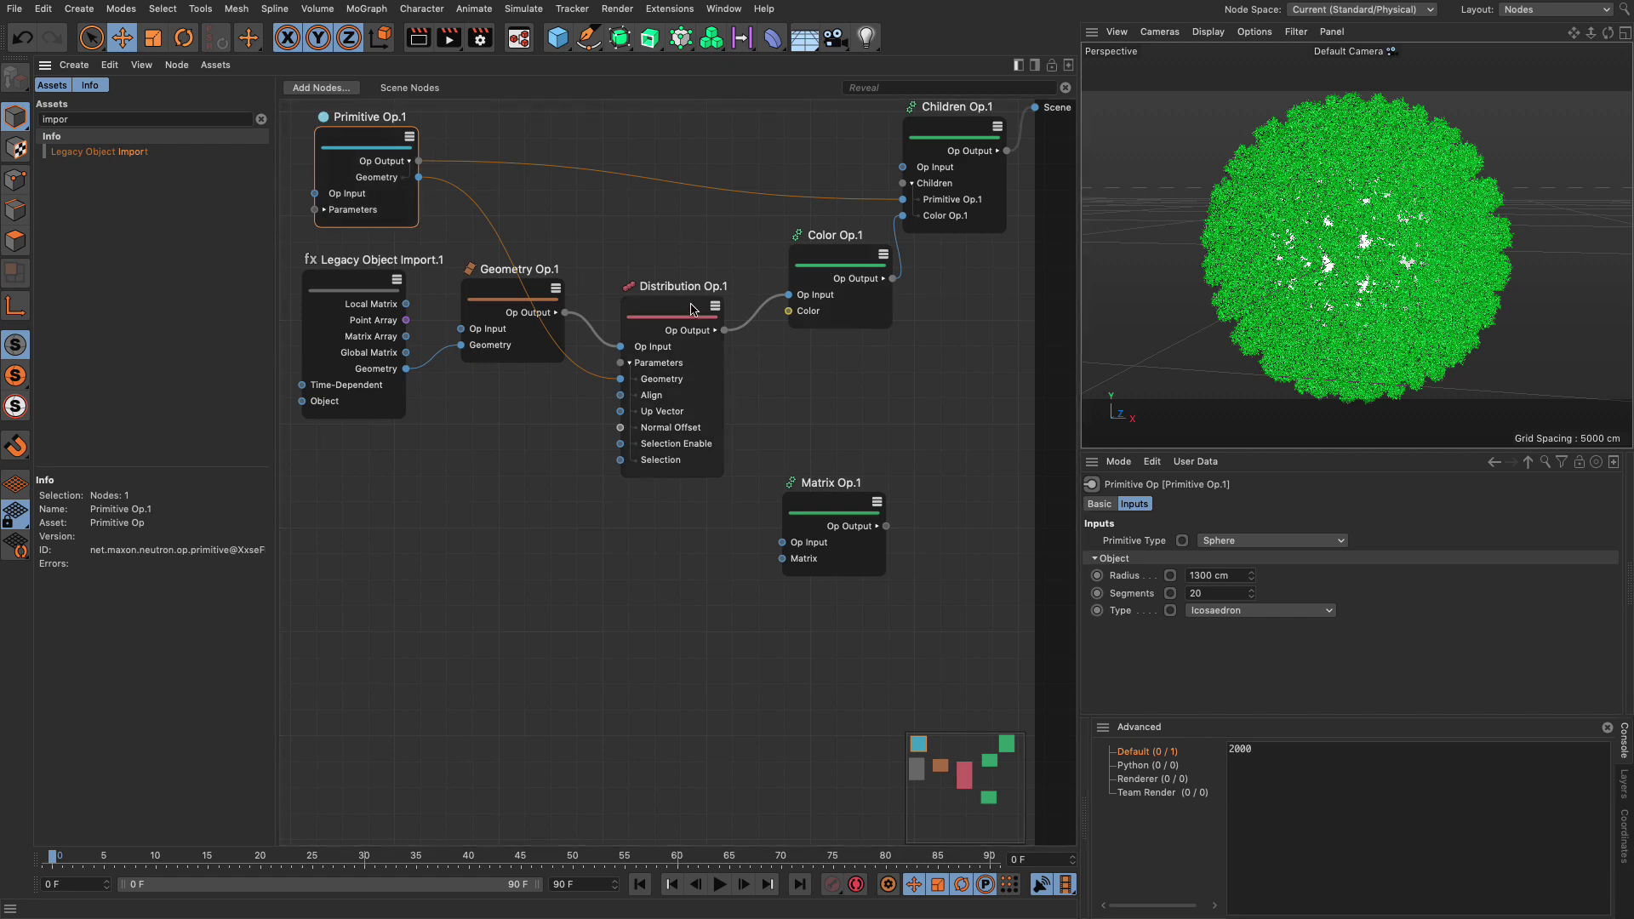
left_click_drag(694, 310, 675, 316)
left_click_drag(538, 297, 488, 405)
left_click_drag(374, 290, 354, 367)
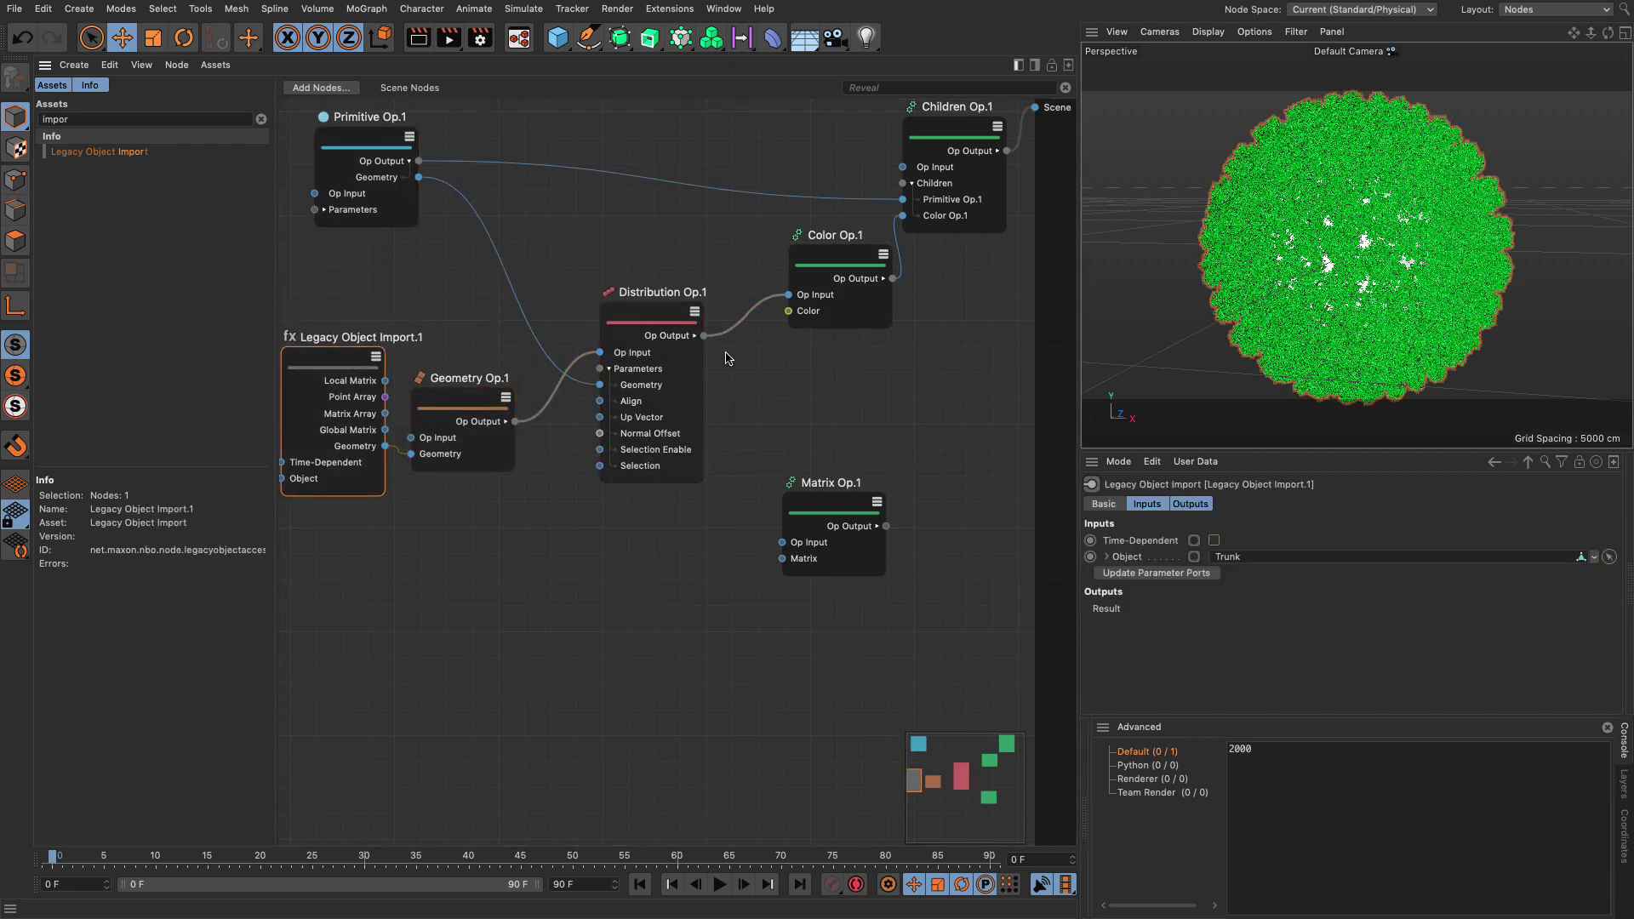
left_click_drag(879, 265, 894, 261)
left_click_drag(707, 310, 680, 309)
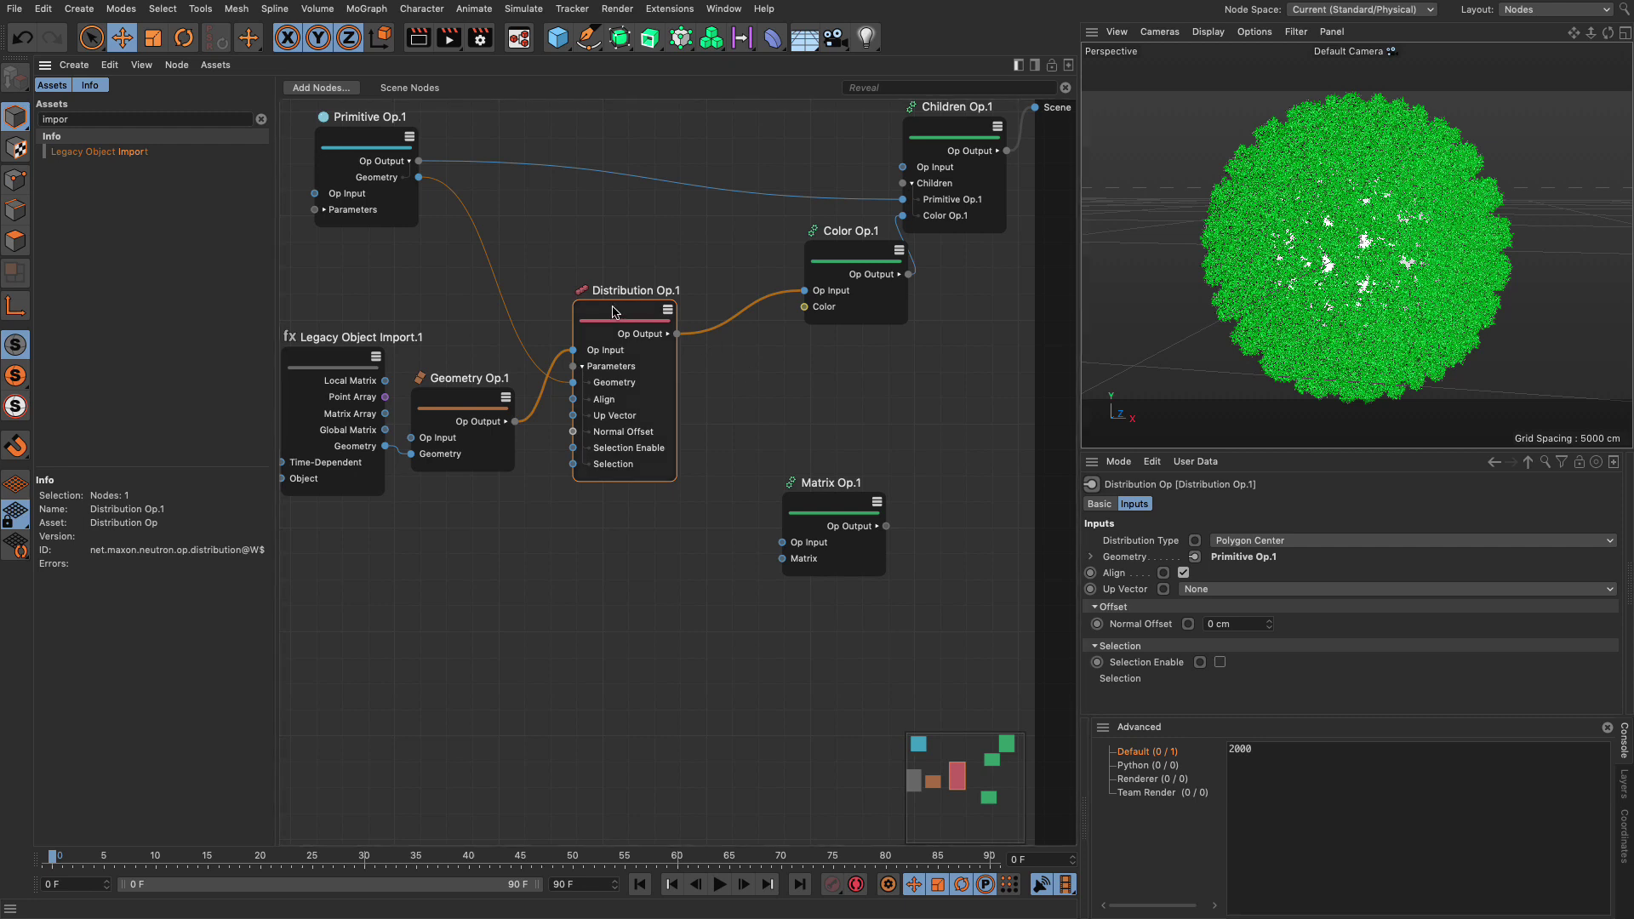
left_click_drag(632, 327, 621, 304)
left_click(658, 312)
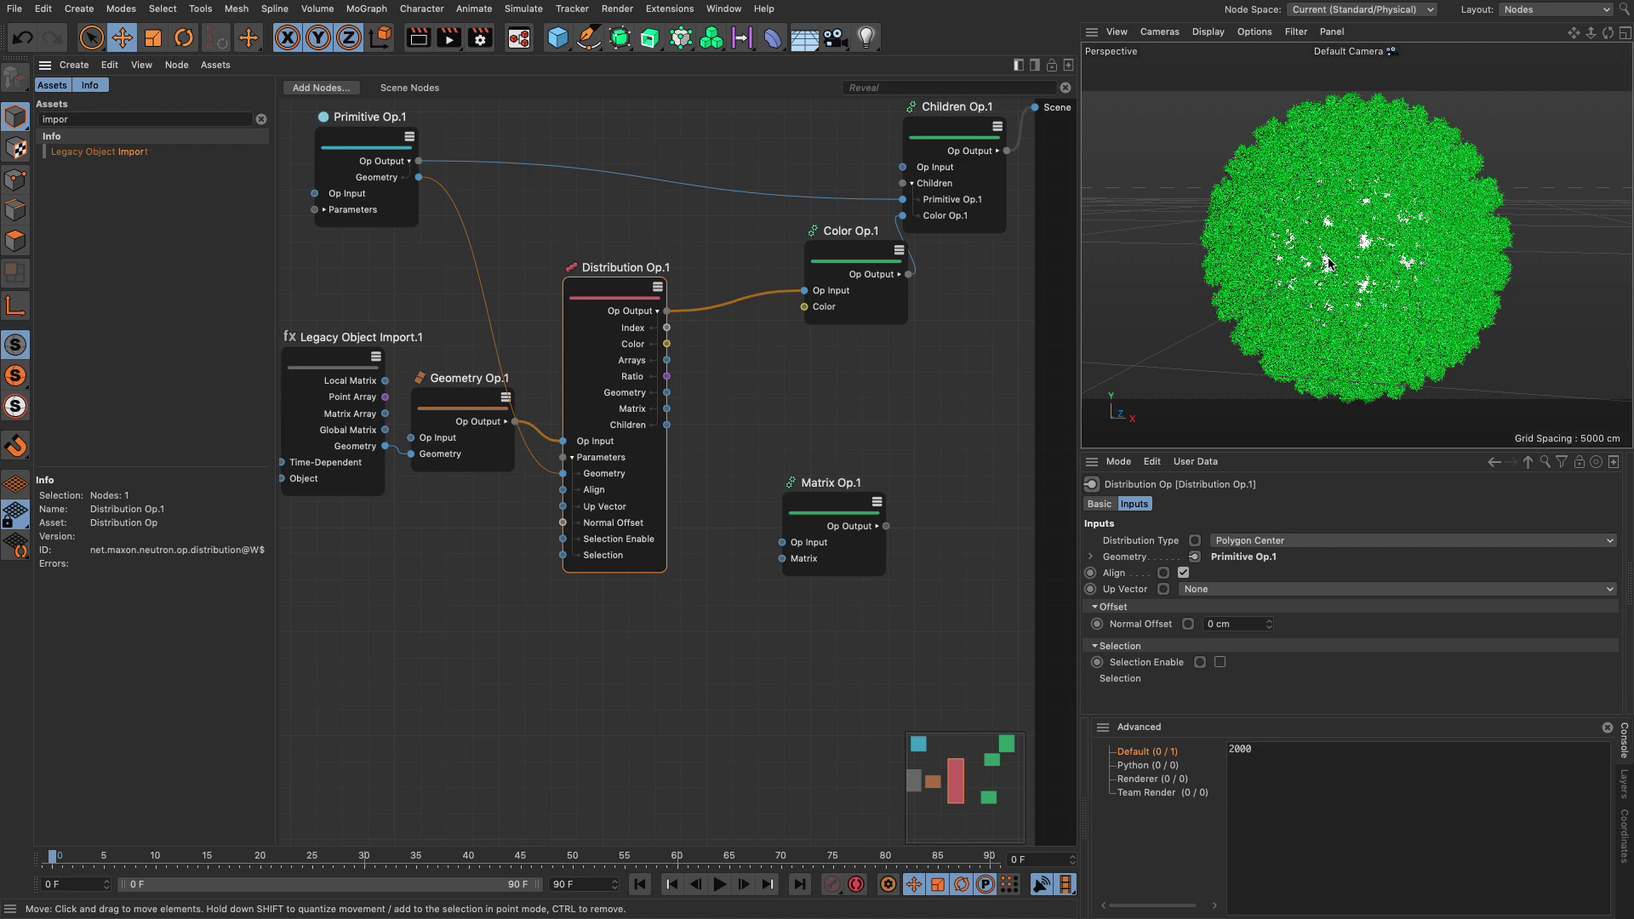
Wire Distribution Op.1 through Matrix Op.1 into Color Op.1 and tidy their positions.
left_click_drag(838, 512, 766, 387)
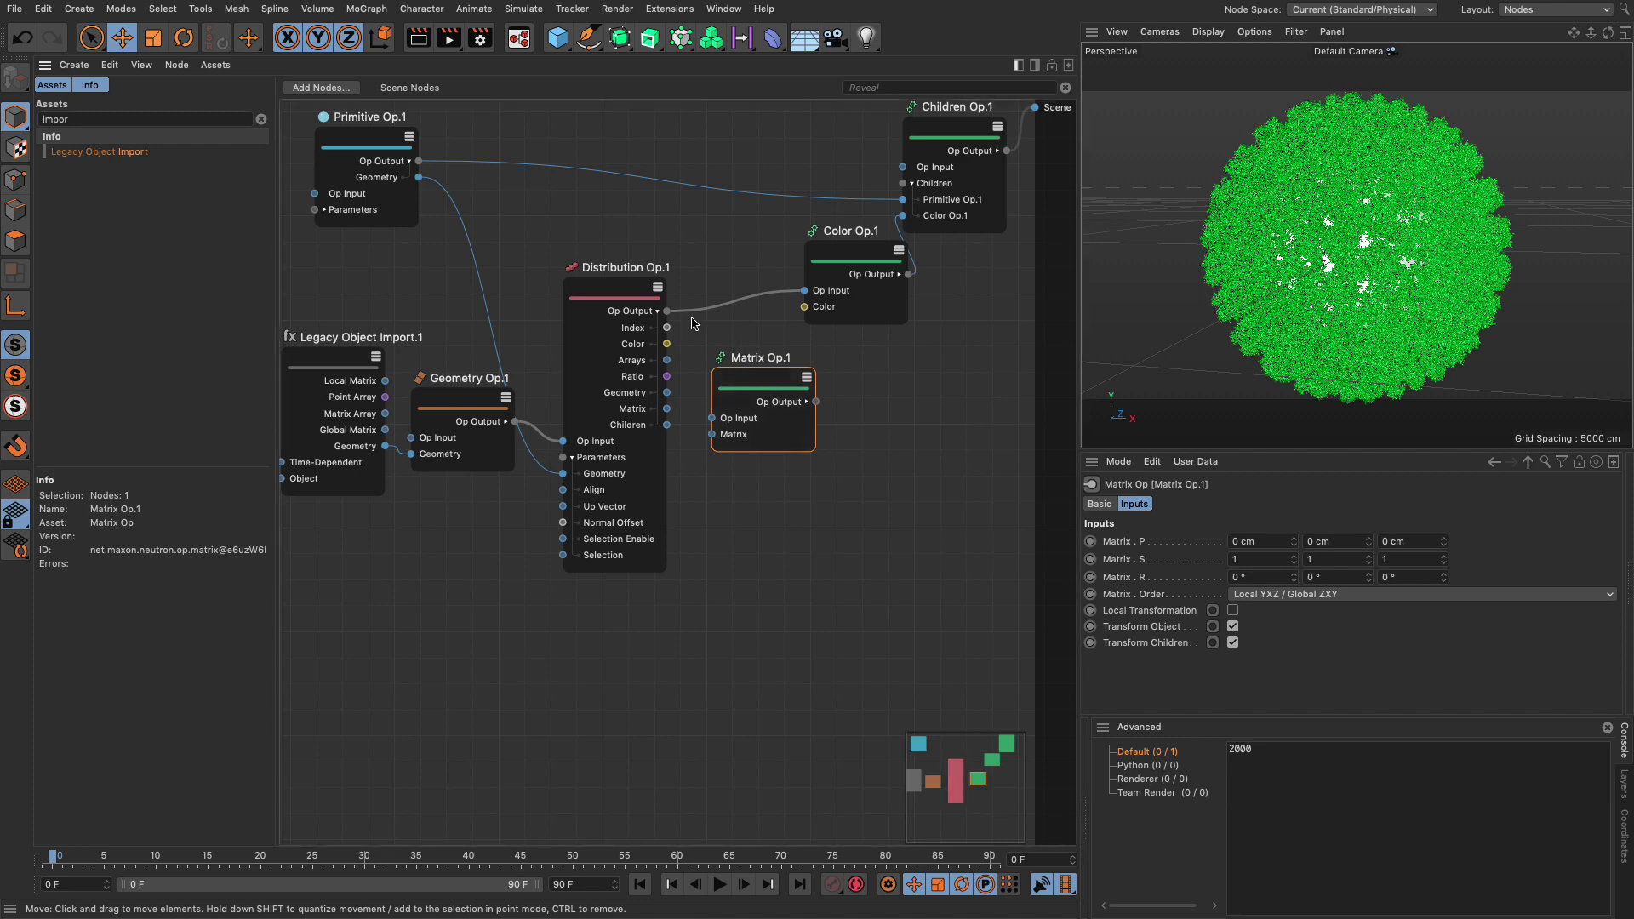
left_click_drag(792, 291, 711, 417)
left_click_drag(815, 401, 803, 290)
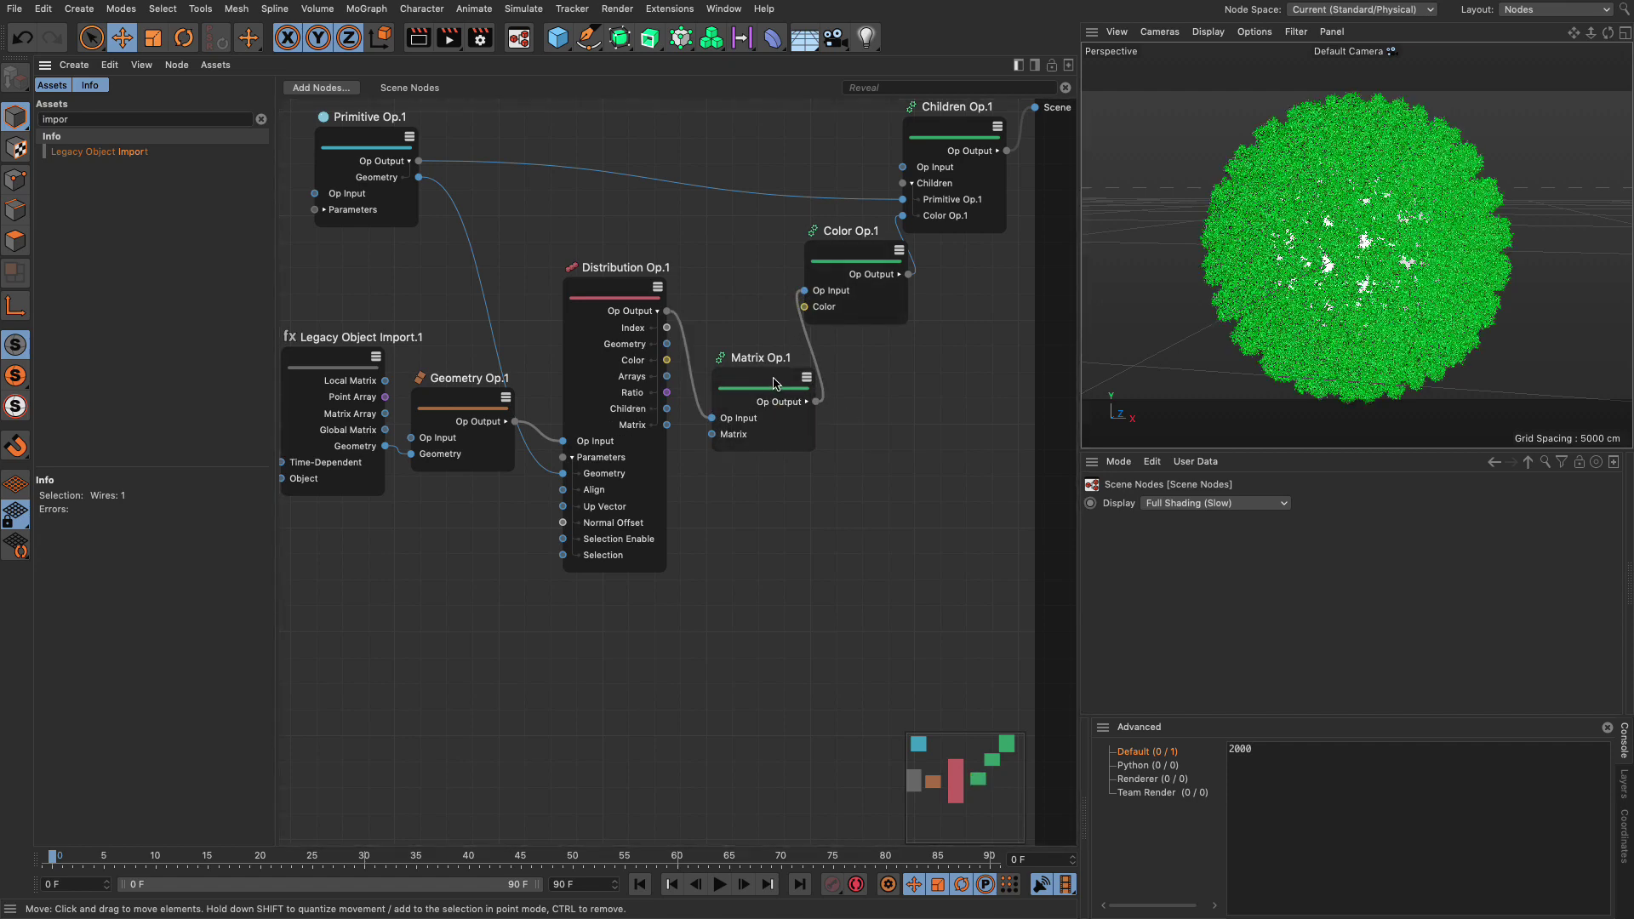
left_click_drag(624, 296, 595, 295)
left_click_drag(759, 383, 788, 375)
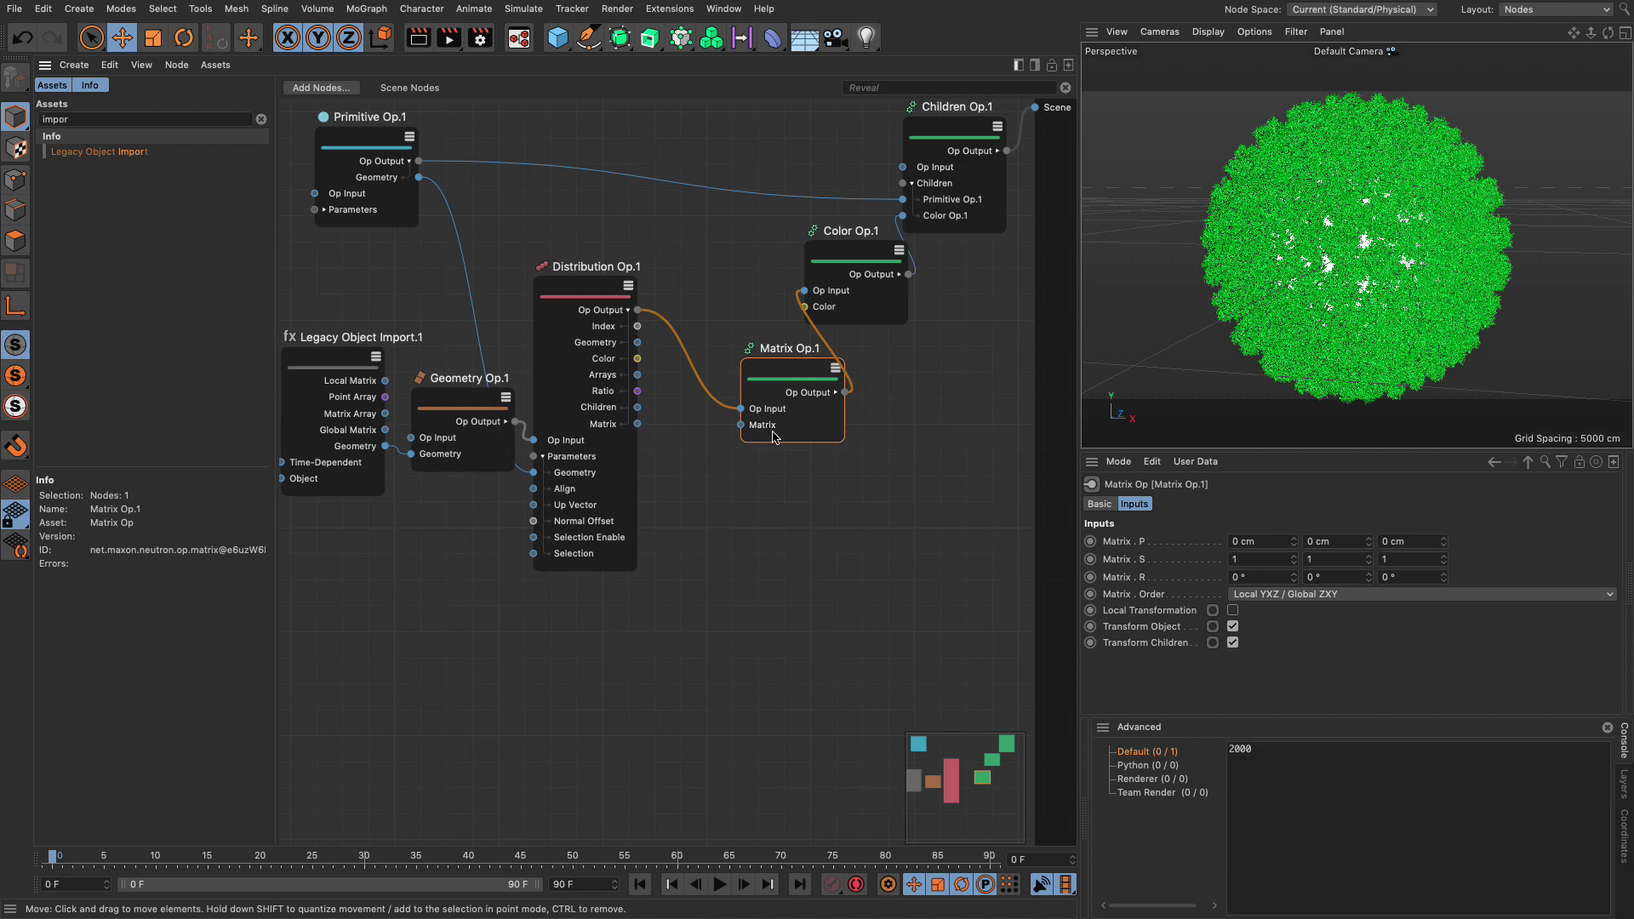
left_click(765, 486)
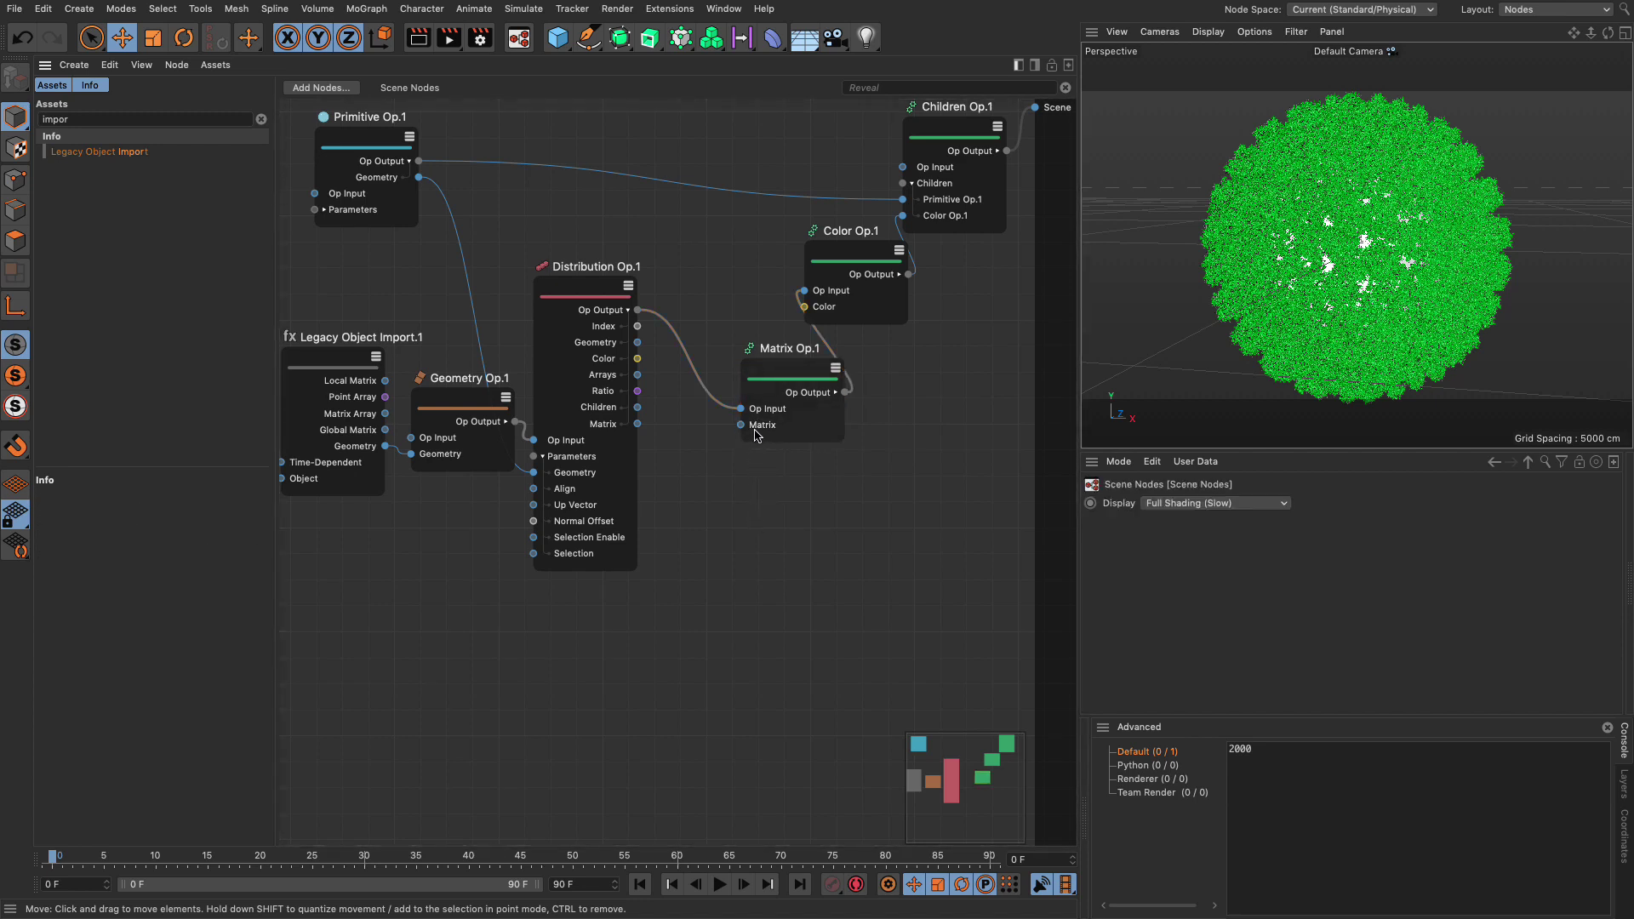
Add a Compose Matrix node feeding Matrix Op.1 and raise its Translation Y to 317 cm.
double_click(764, 497)
type("compo")
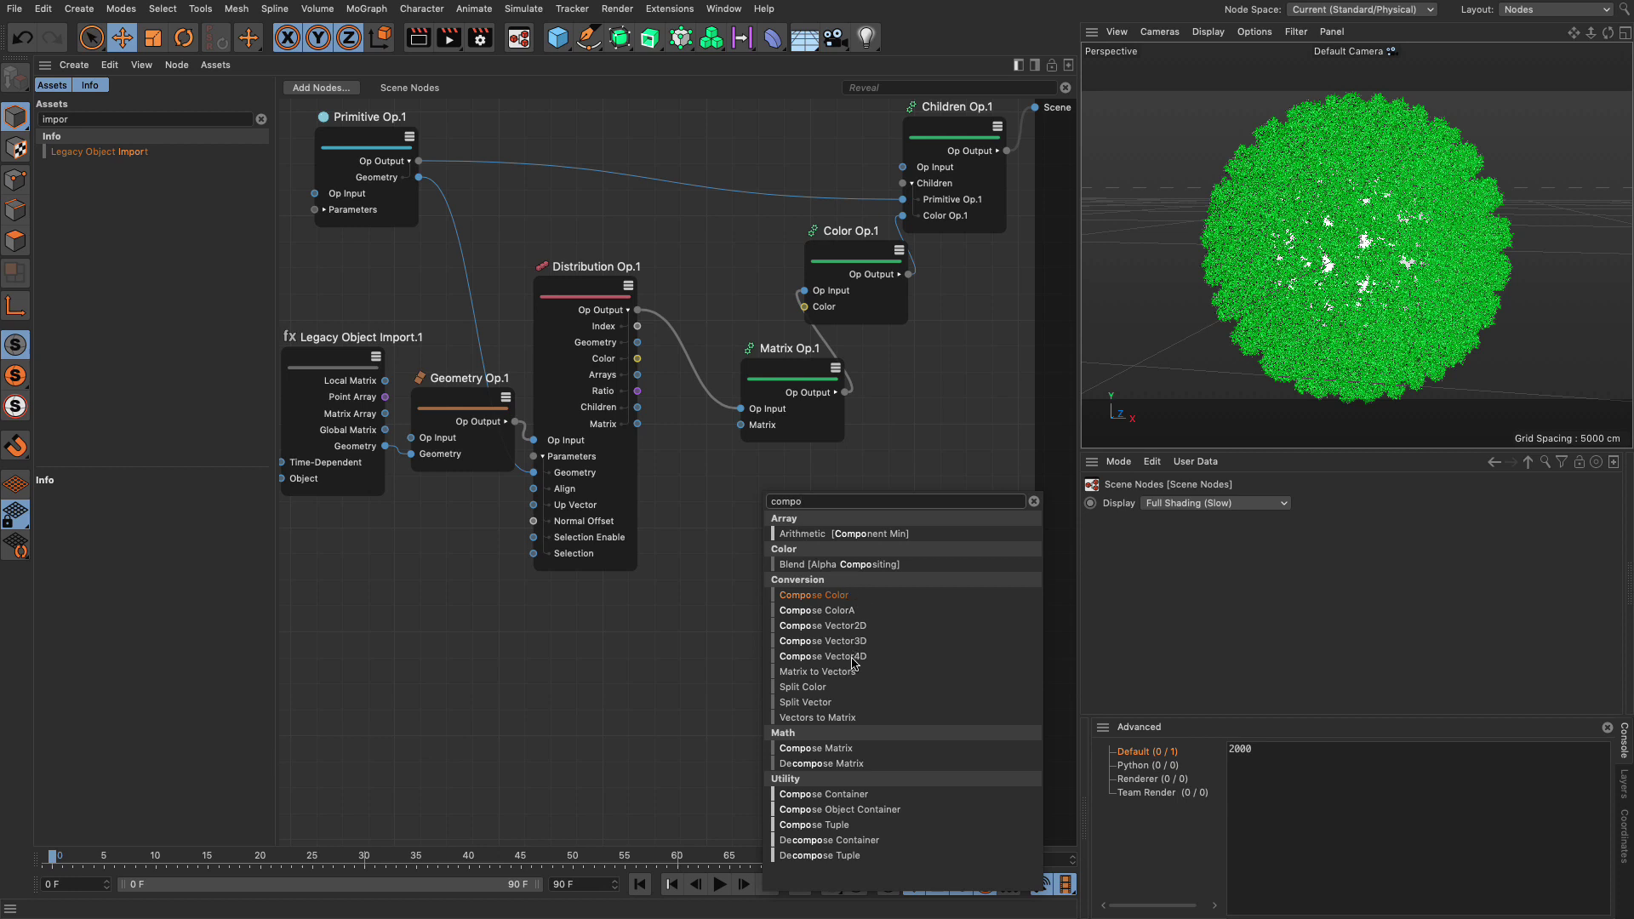
left_click(830, 754)
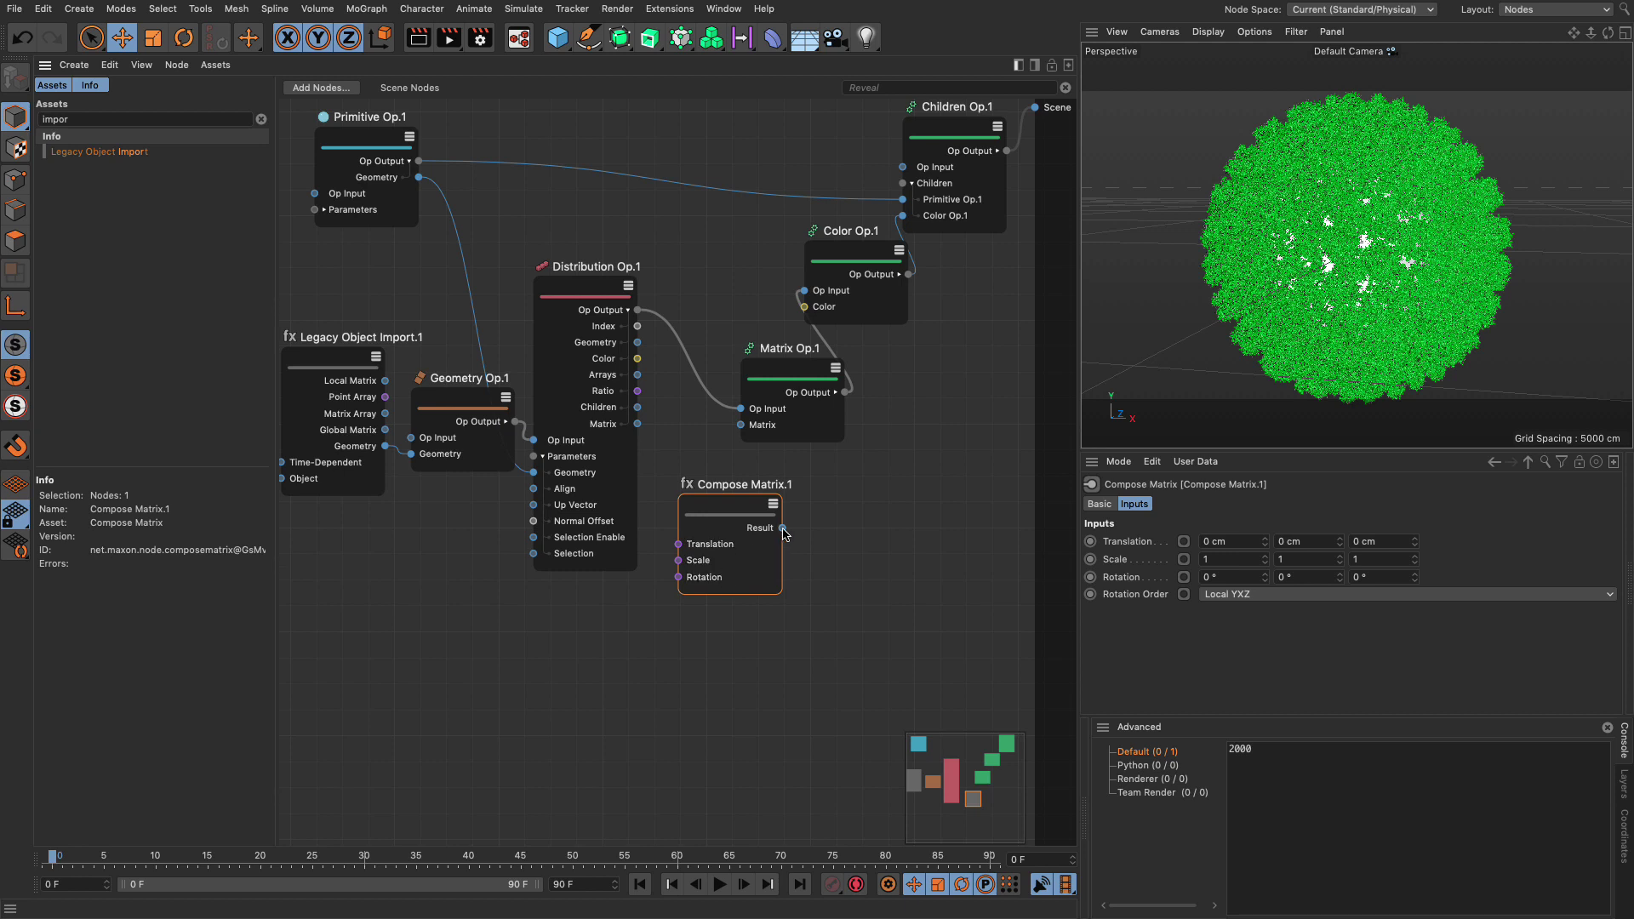
left_click_drag(782, 528, 740, 425)
left_click_drag(1340, 545, 1341, 510)
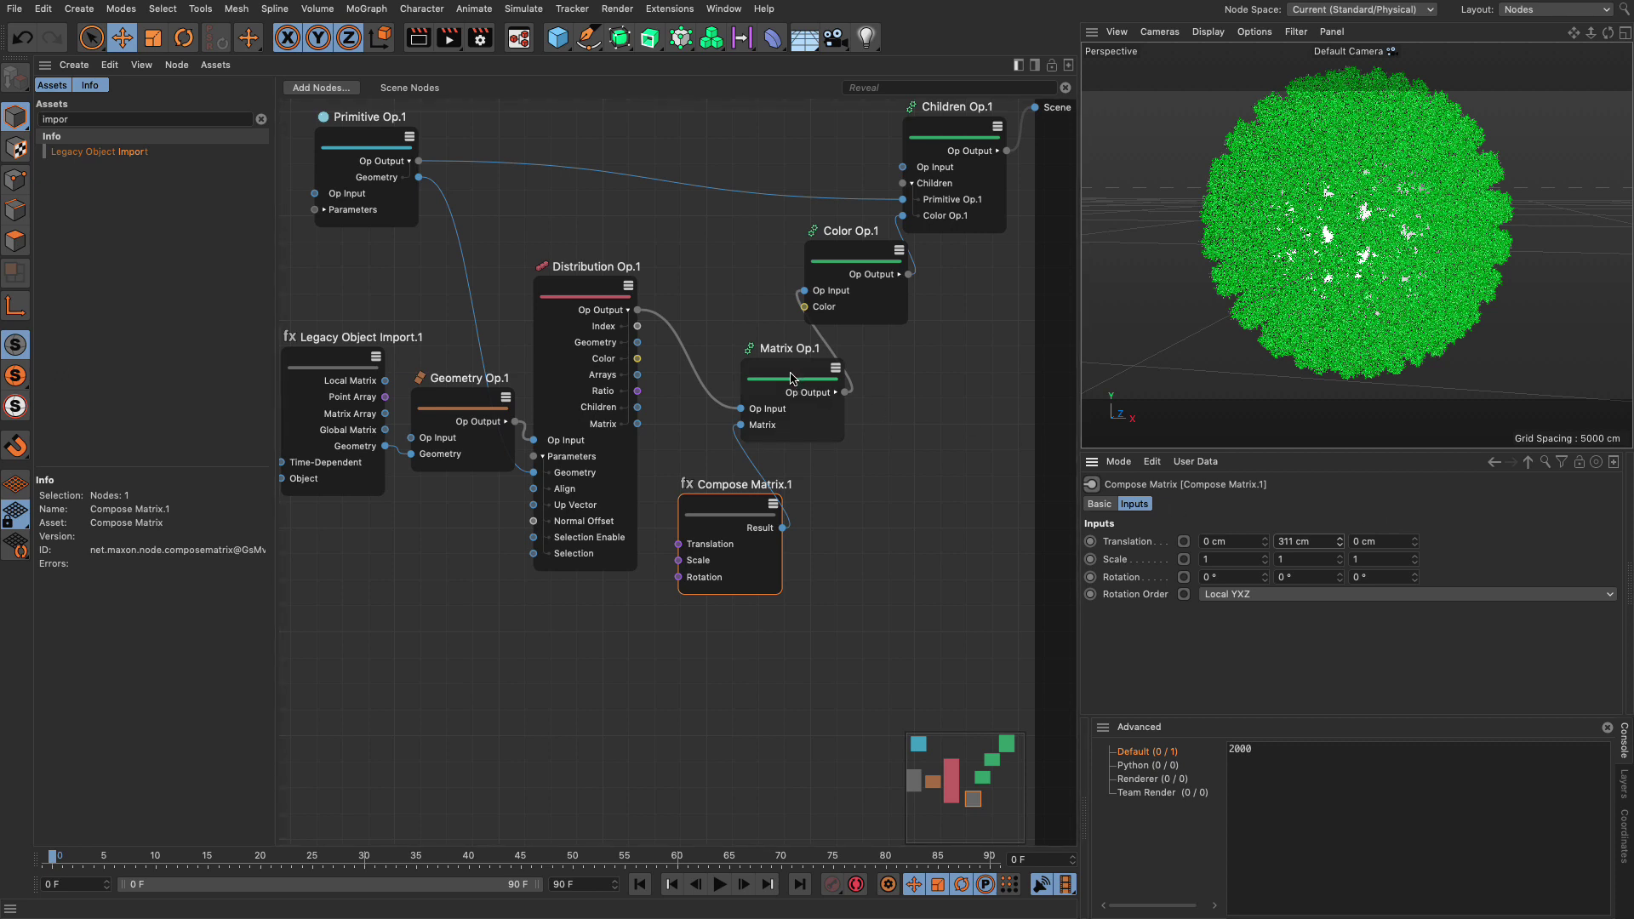
Enable Local Transformation on Matrix Op.1 and reset Compose Matrix.1 Translation Y to 0 cm.
left_click(791, 377)
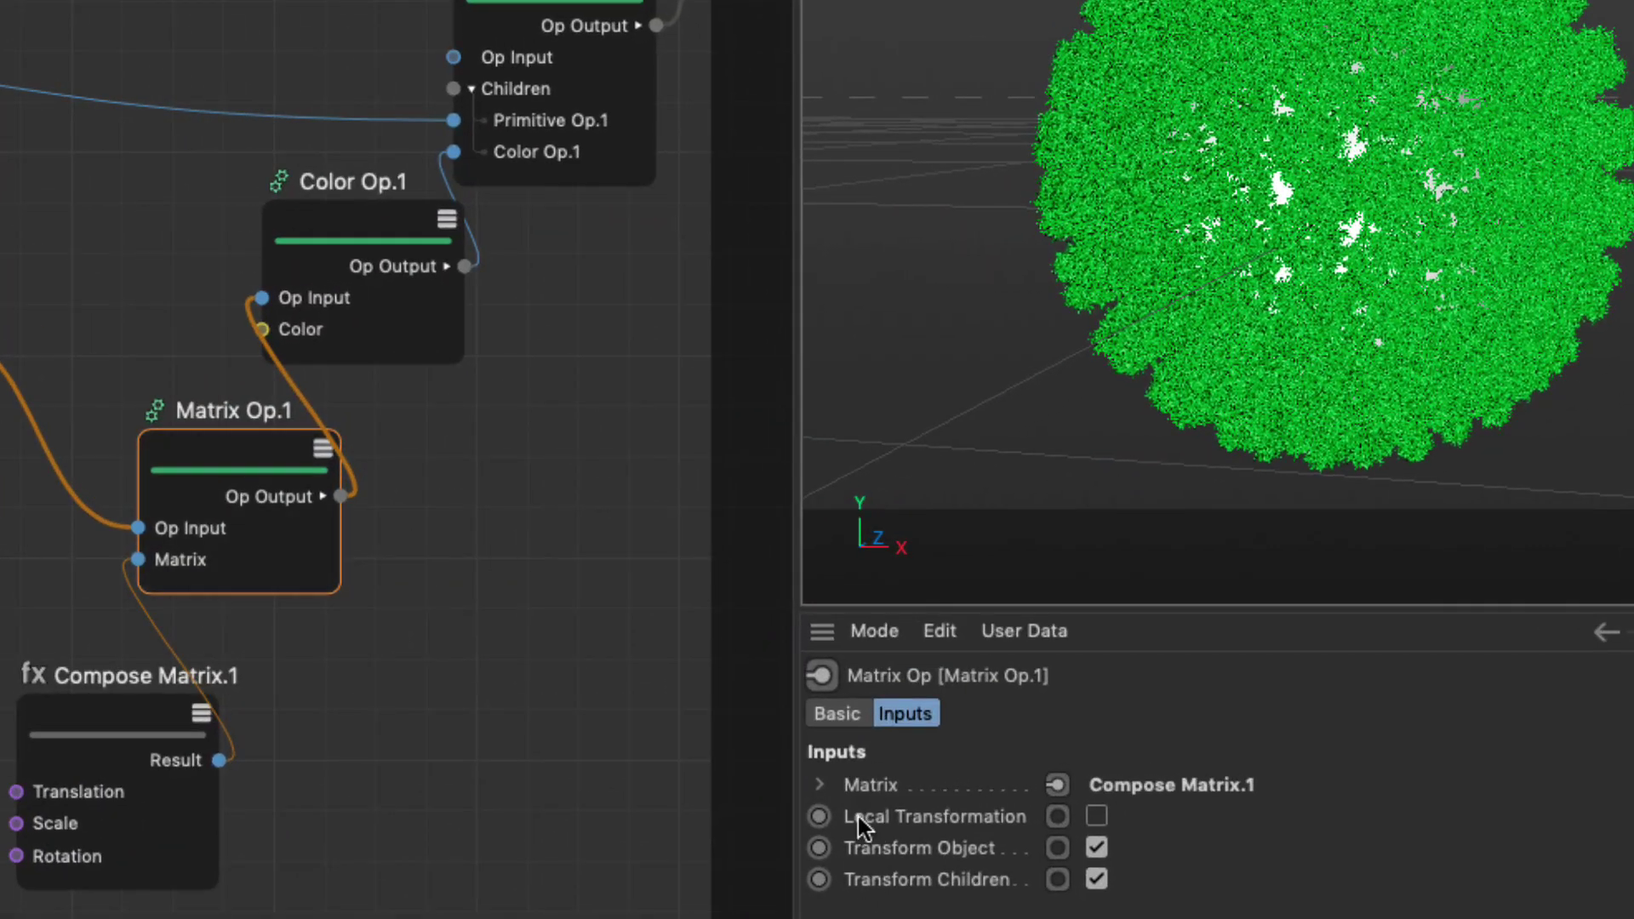
left_click(1098, 819)
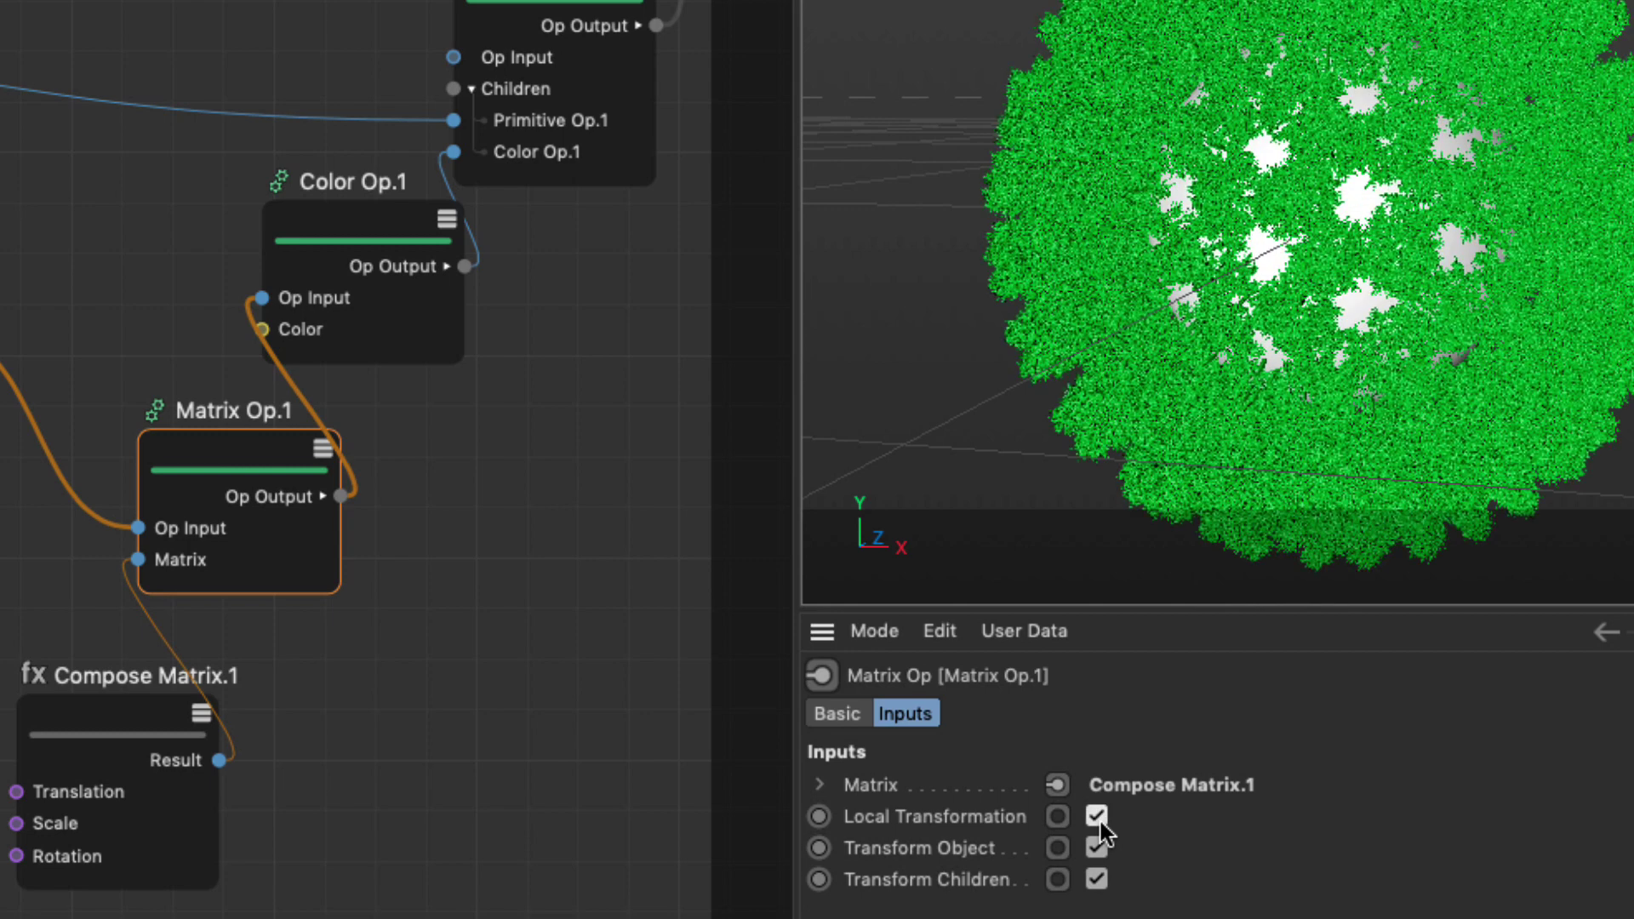
left_click(181, 717)
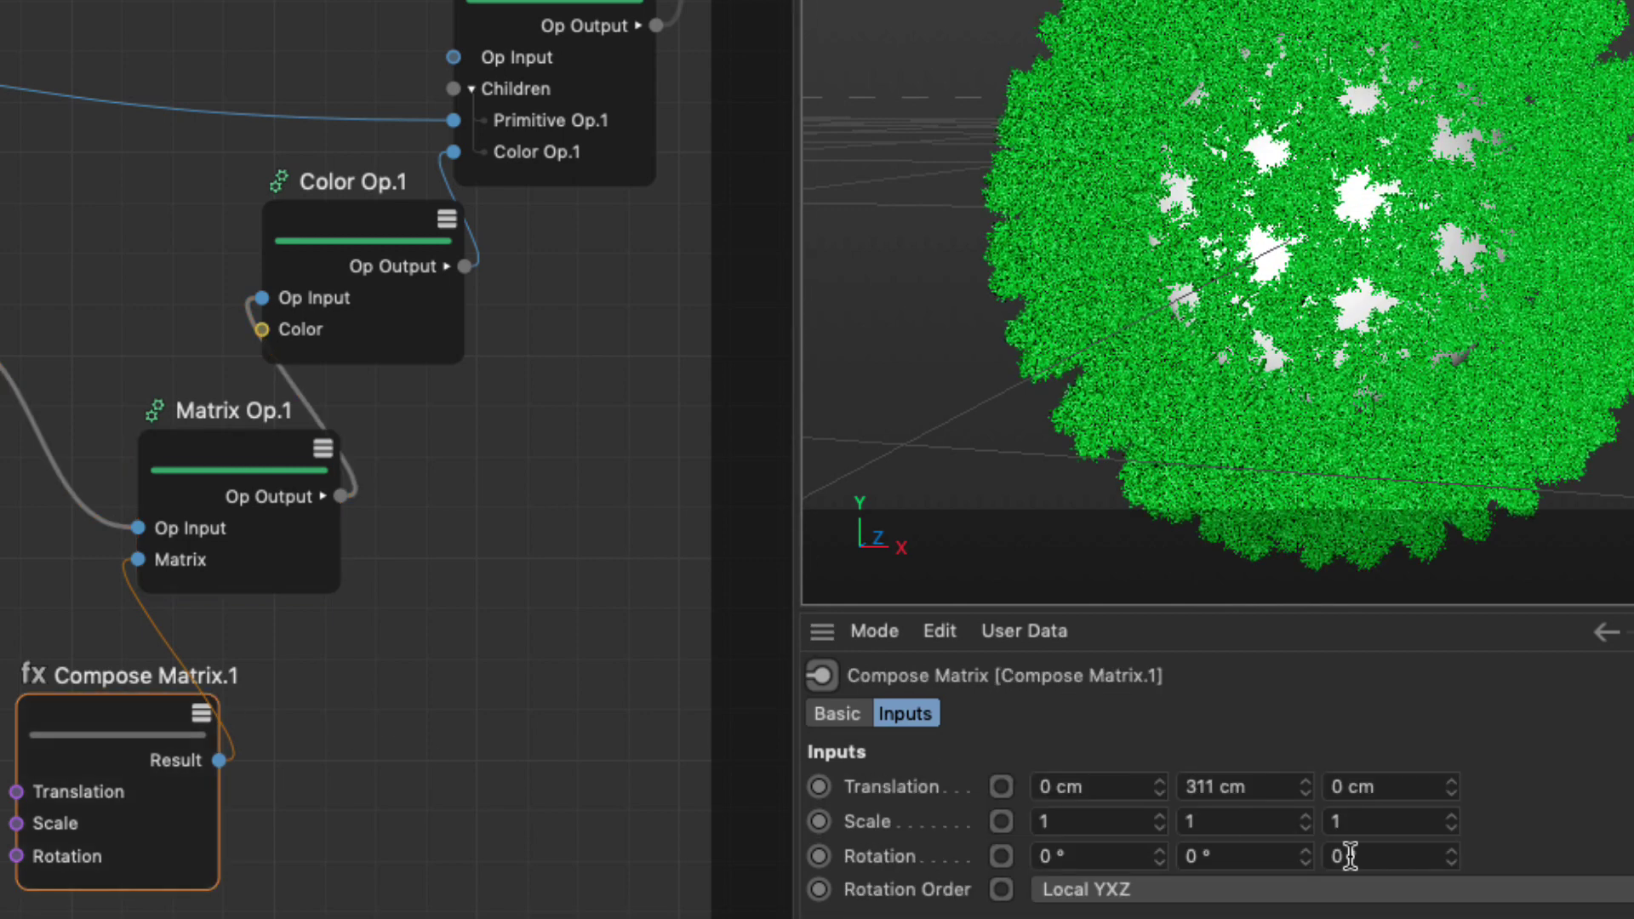
double_click(1251, 794)
type("0")
key("Return")
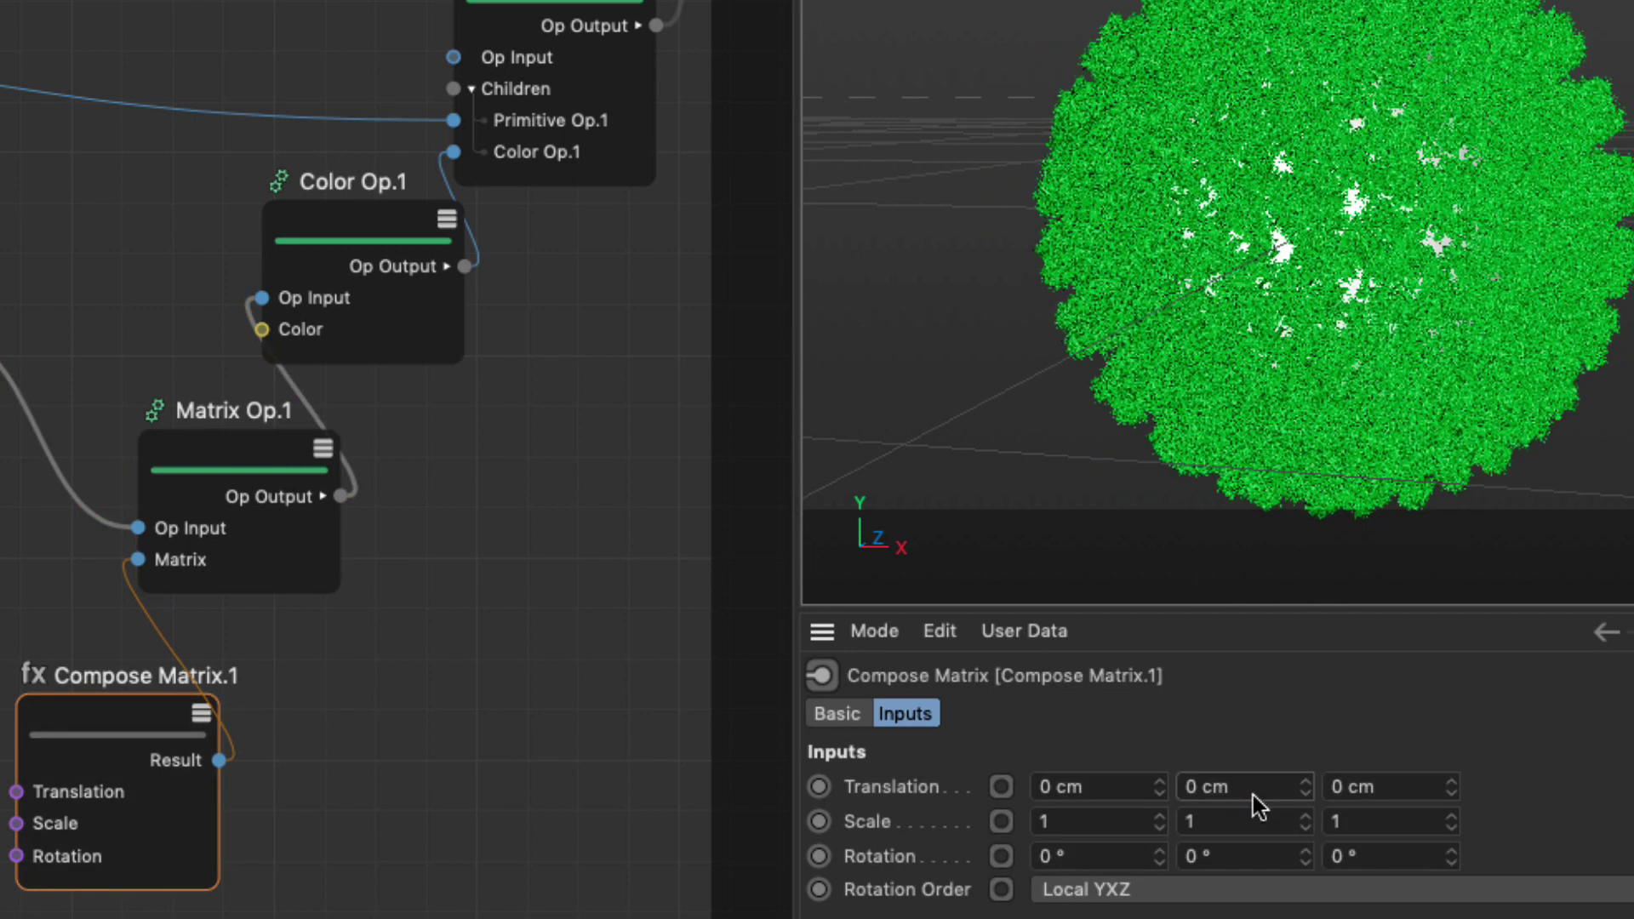
Compare Local Transformation off and on, then test a 100 cm Y translation.
left_click(254, 467)
left_click(1097, 817)
left_click(1097, 818)
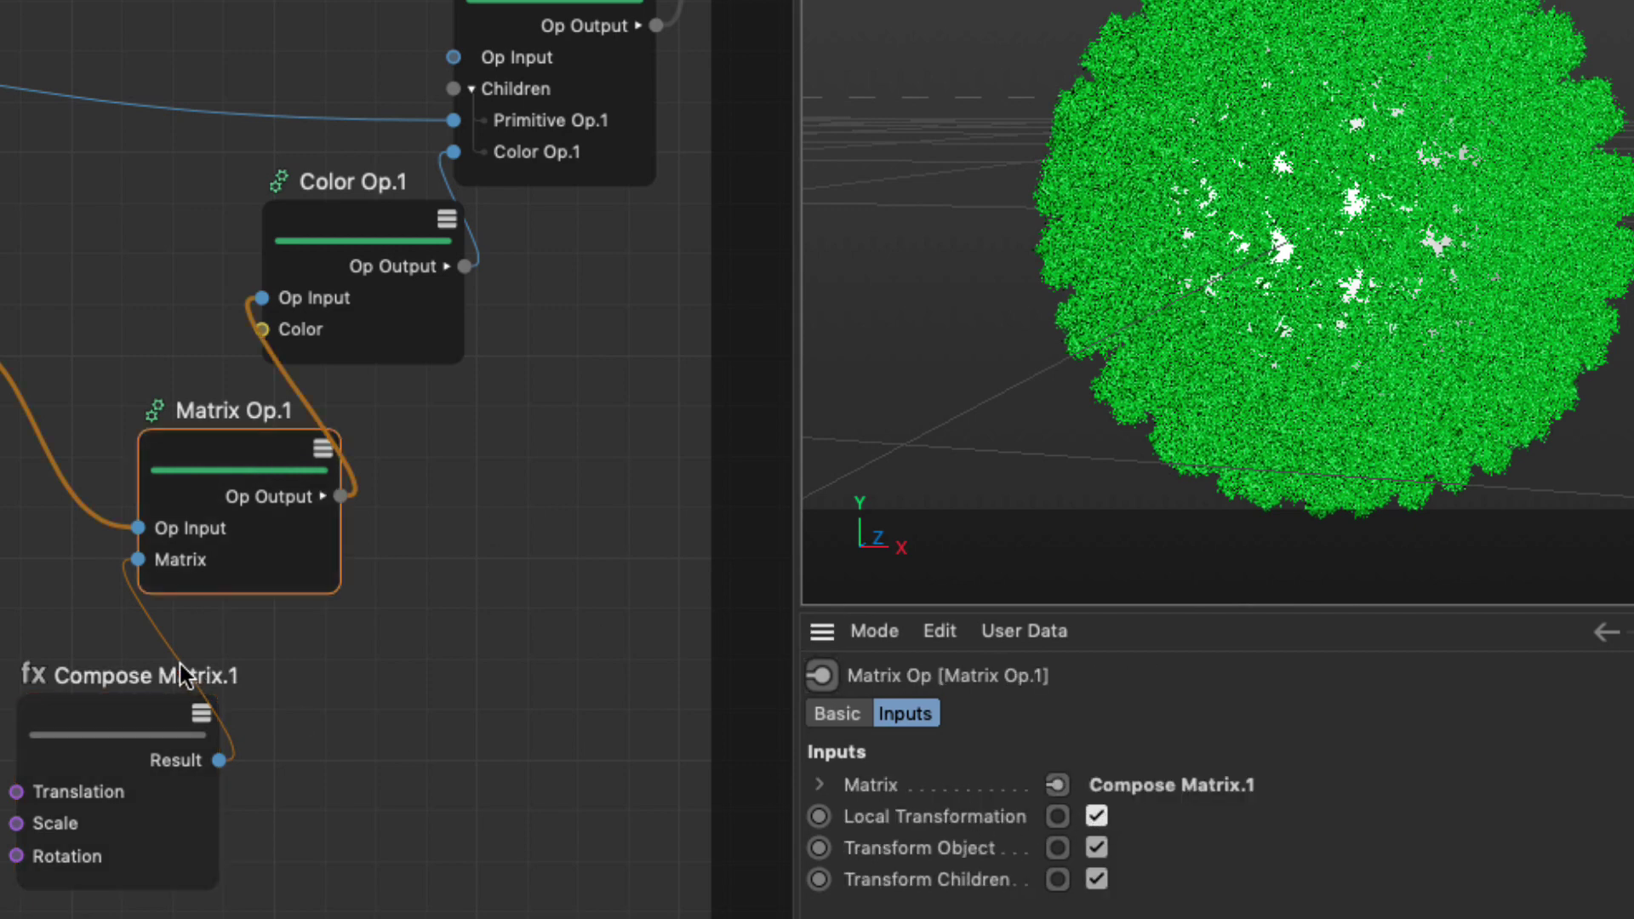
left_click(29, 702)
double_click(1260, 797)
type("100")
key("Return")
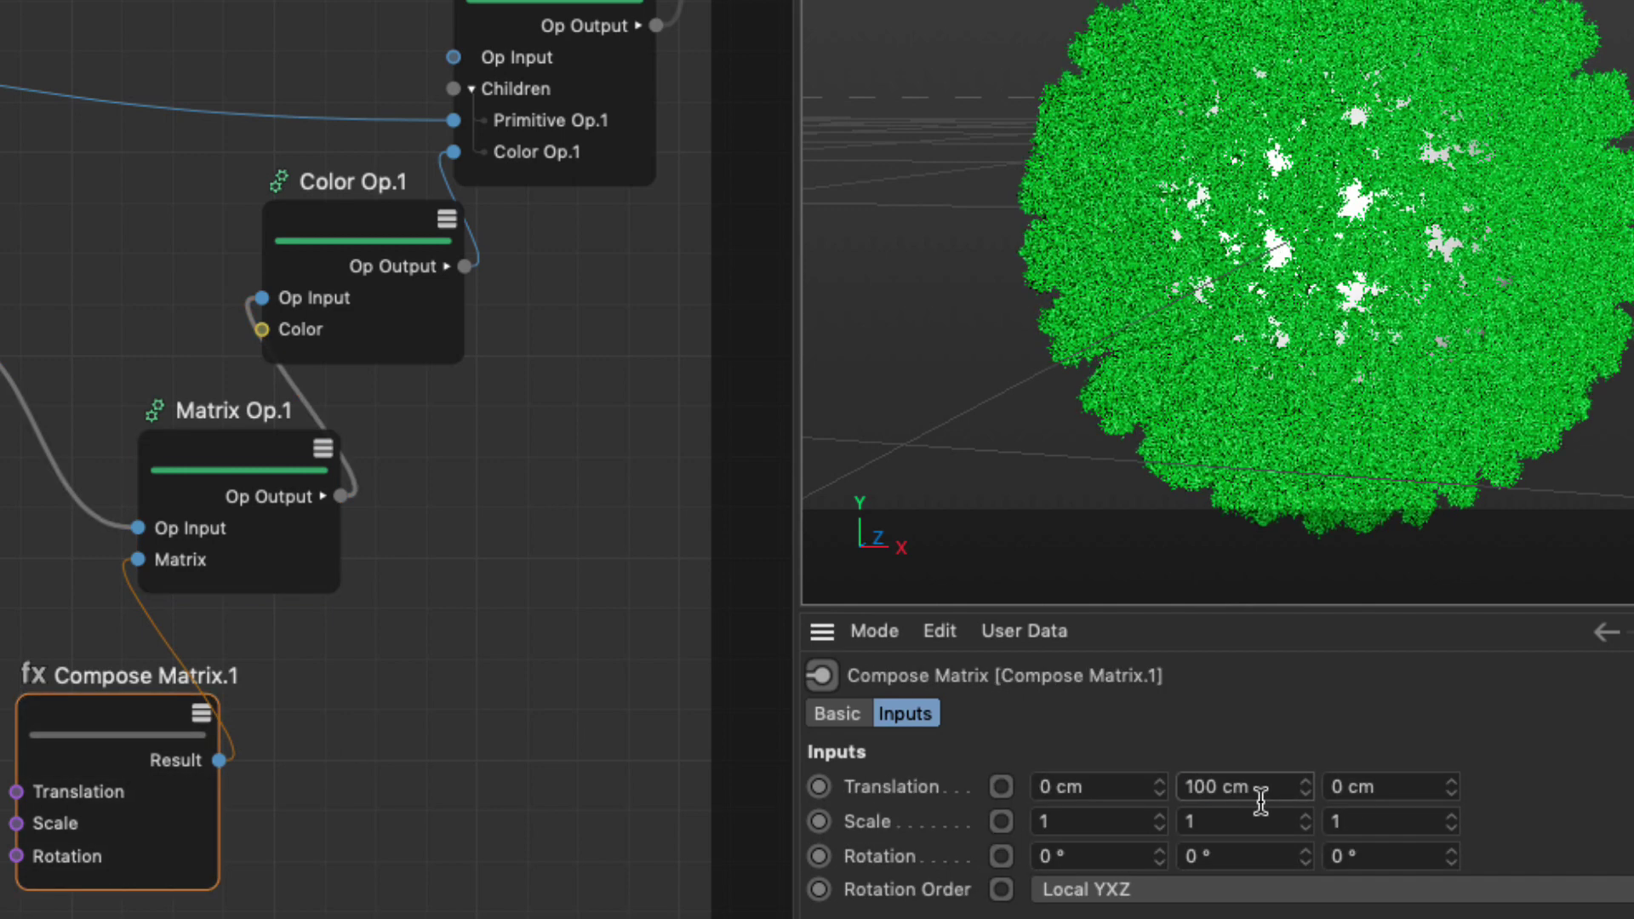
Try a 1000 cm Y translation, reset it to 0, and undo a test Y scale of 3.21.
left_click(1209, 786)
type("0")
key("Return")
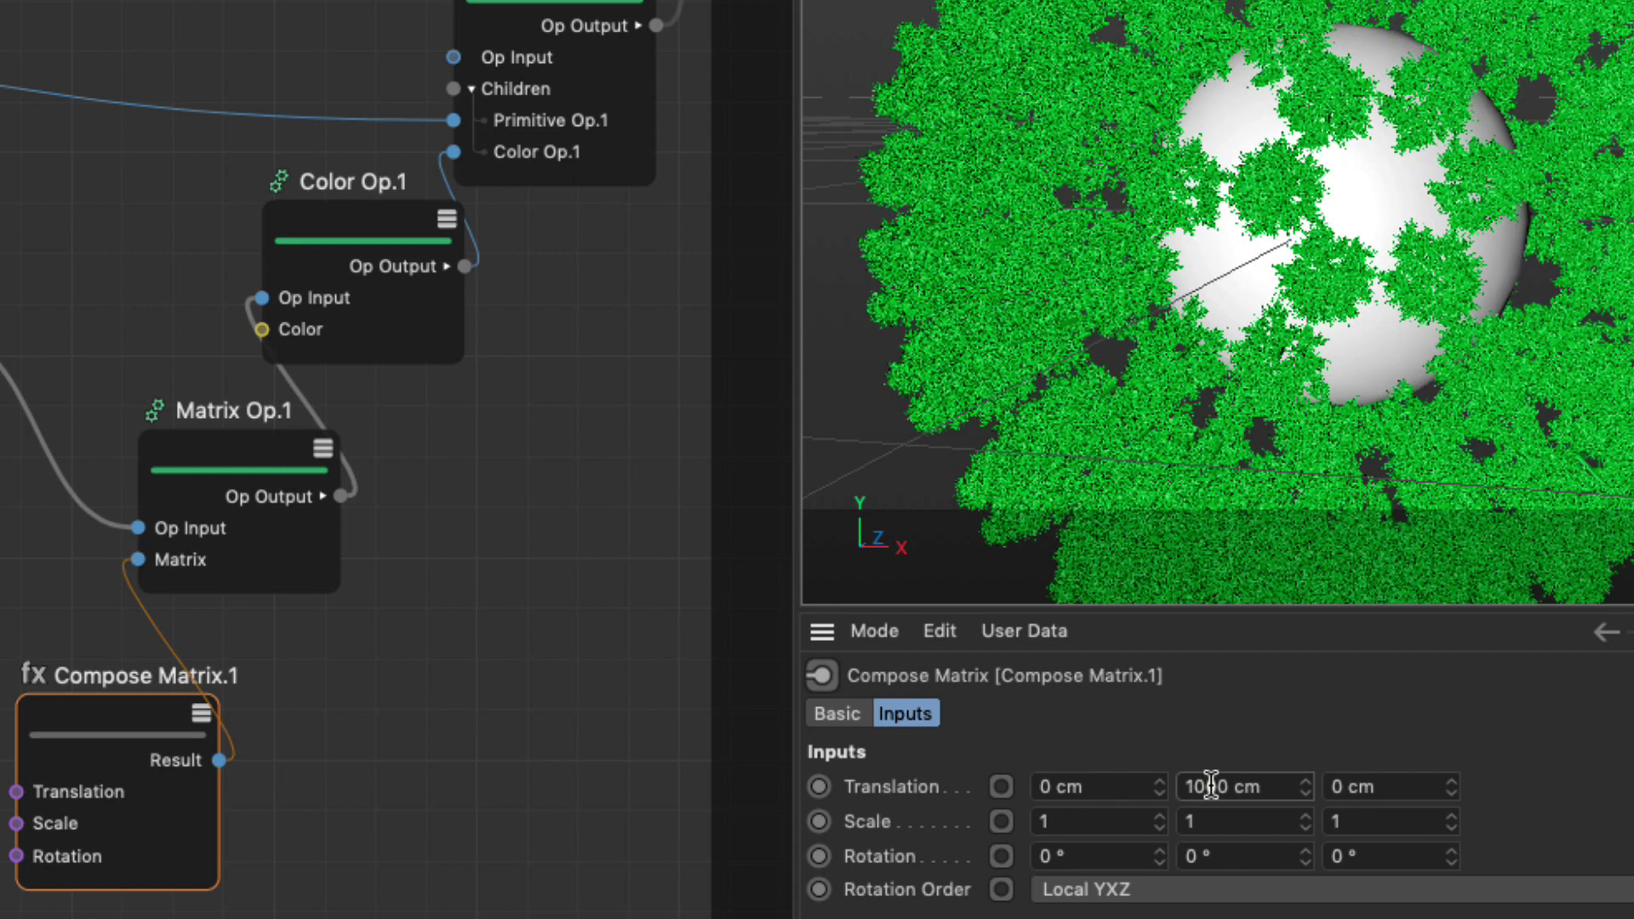
double_click(1220, 783)
type("0")
key("Return")
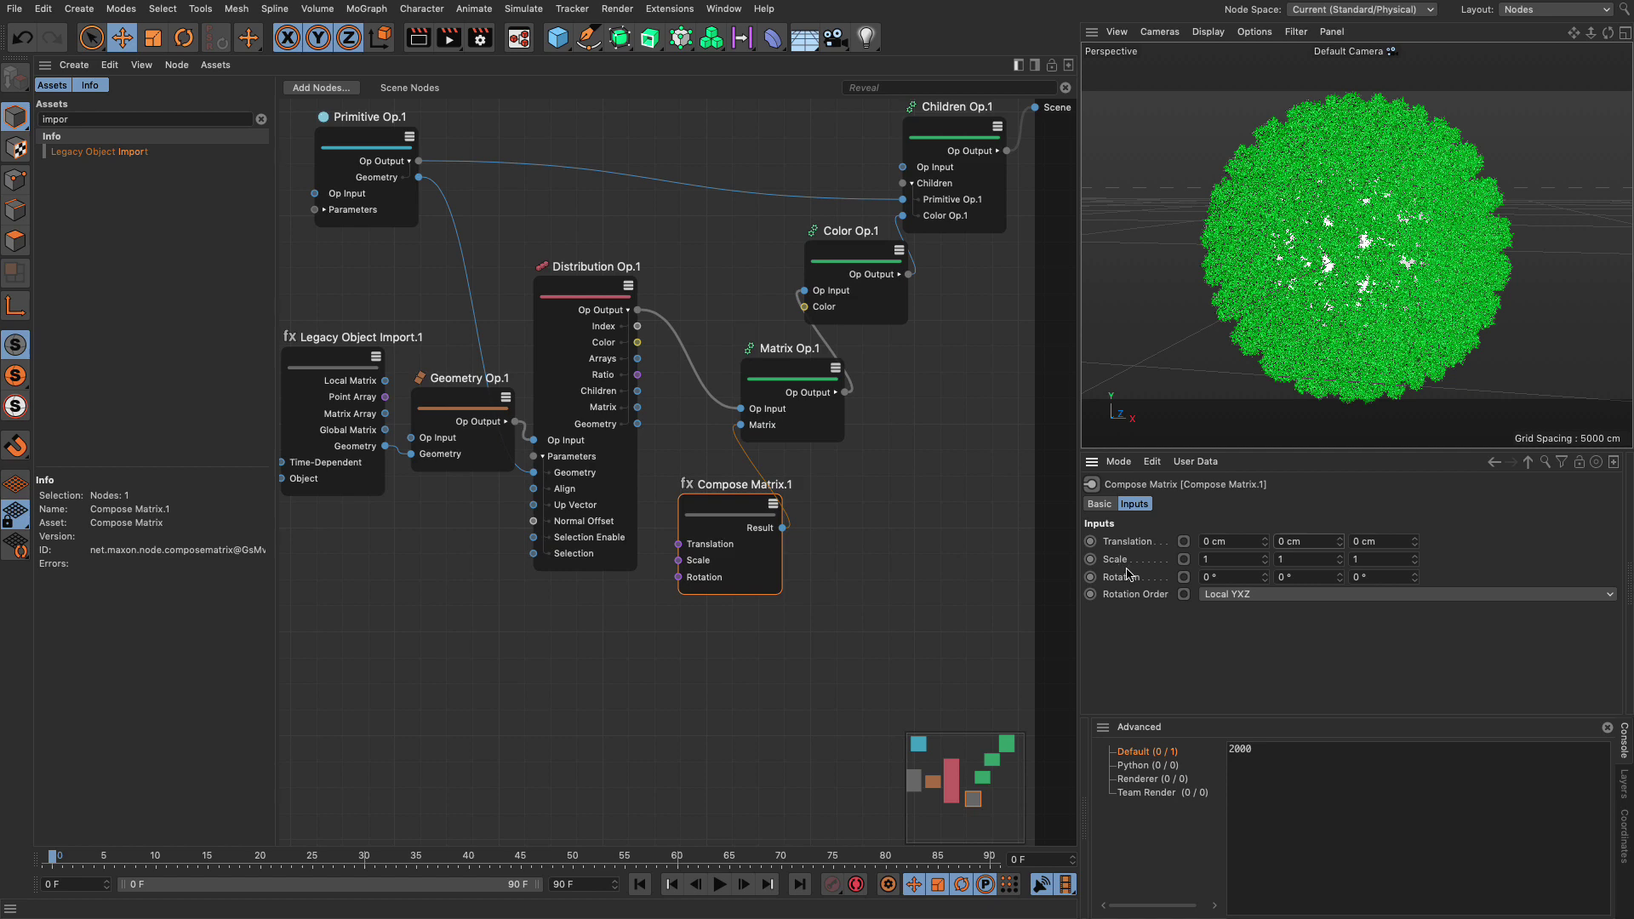
left_click_drag(1340, 564, 1340, 528)
key("super+z")
Move the Legacy Object Import, Geometry Op and Distribution Op nodes up and left.
left_click_drag(353, 366, 300, 338)
left_click_drag(453, 411, 391, 371)
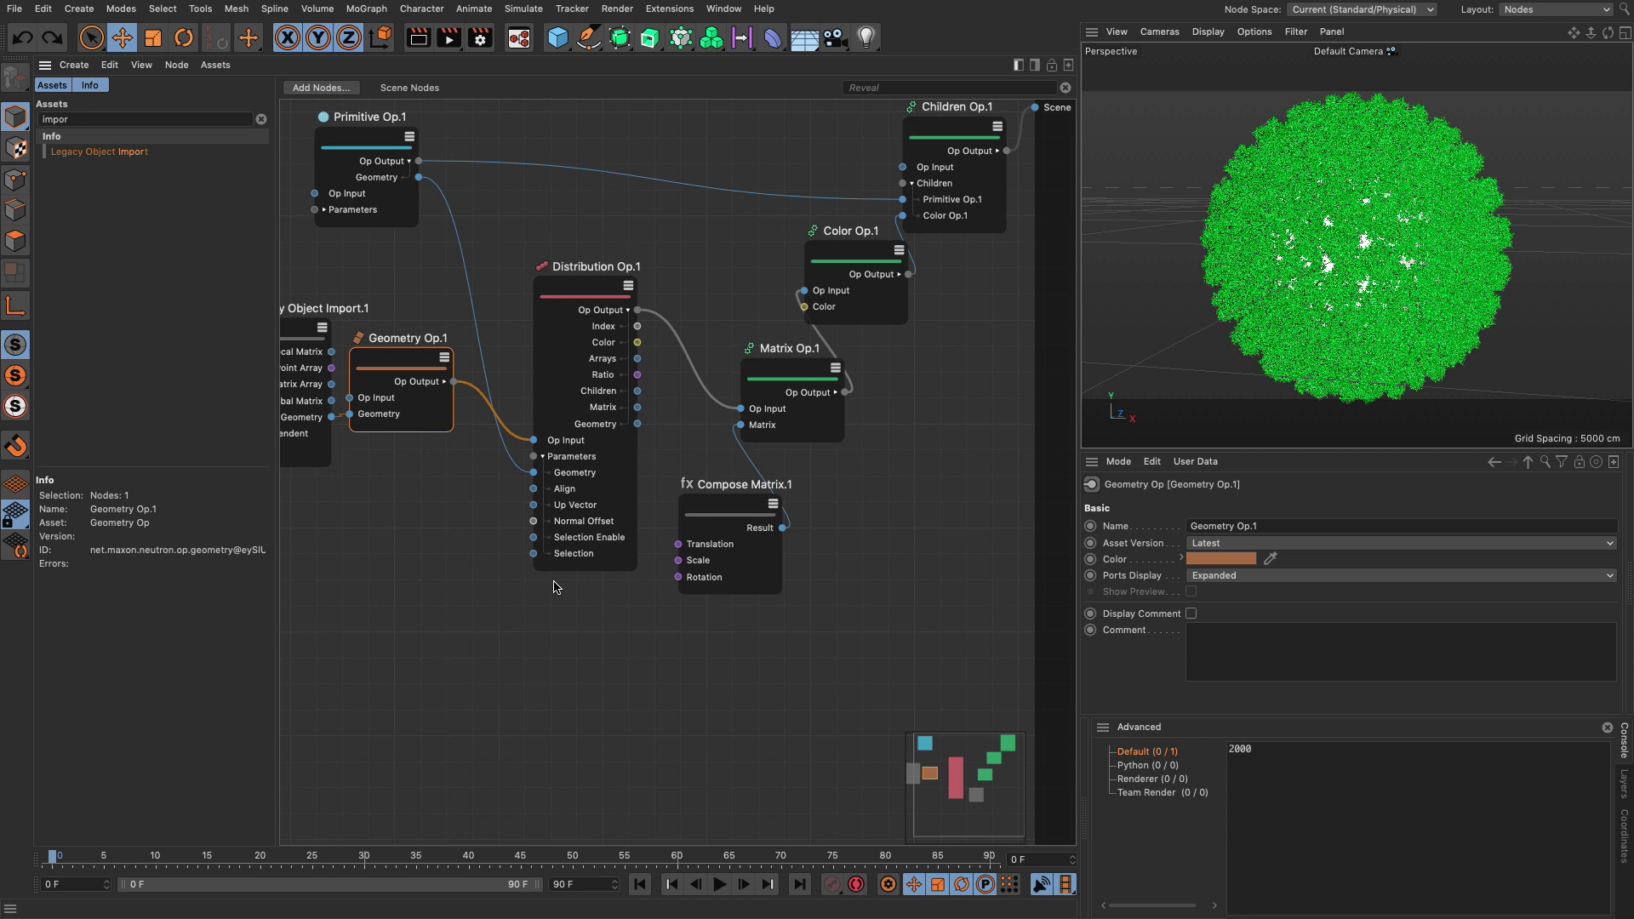
left_click_drag(597, 295, 536, 274)
left_click(565, 650)
Add a Sample Noise node (Perlin, scale 10, 6 octaves, seed 123) below the Distribution Op.
double_click(565, 649)
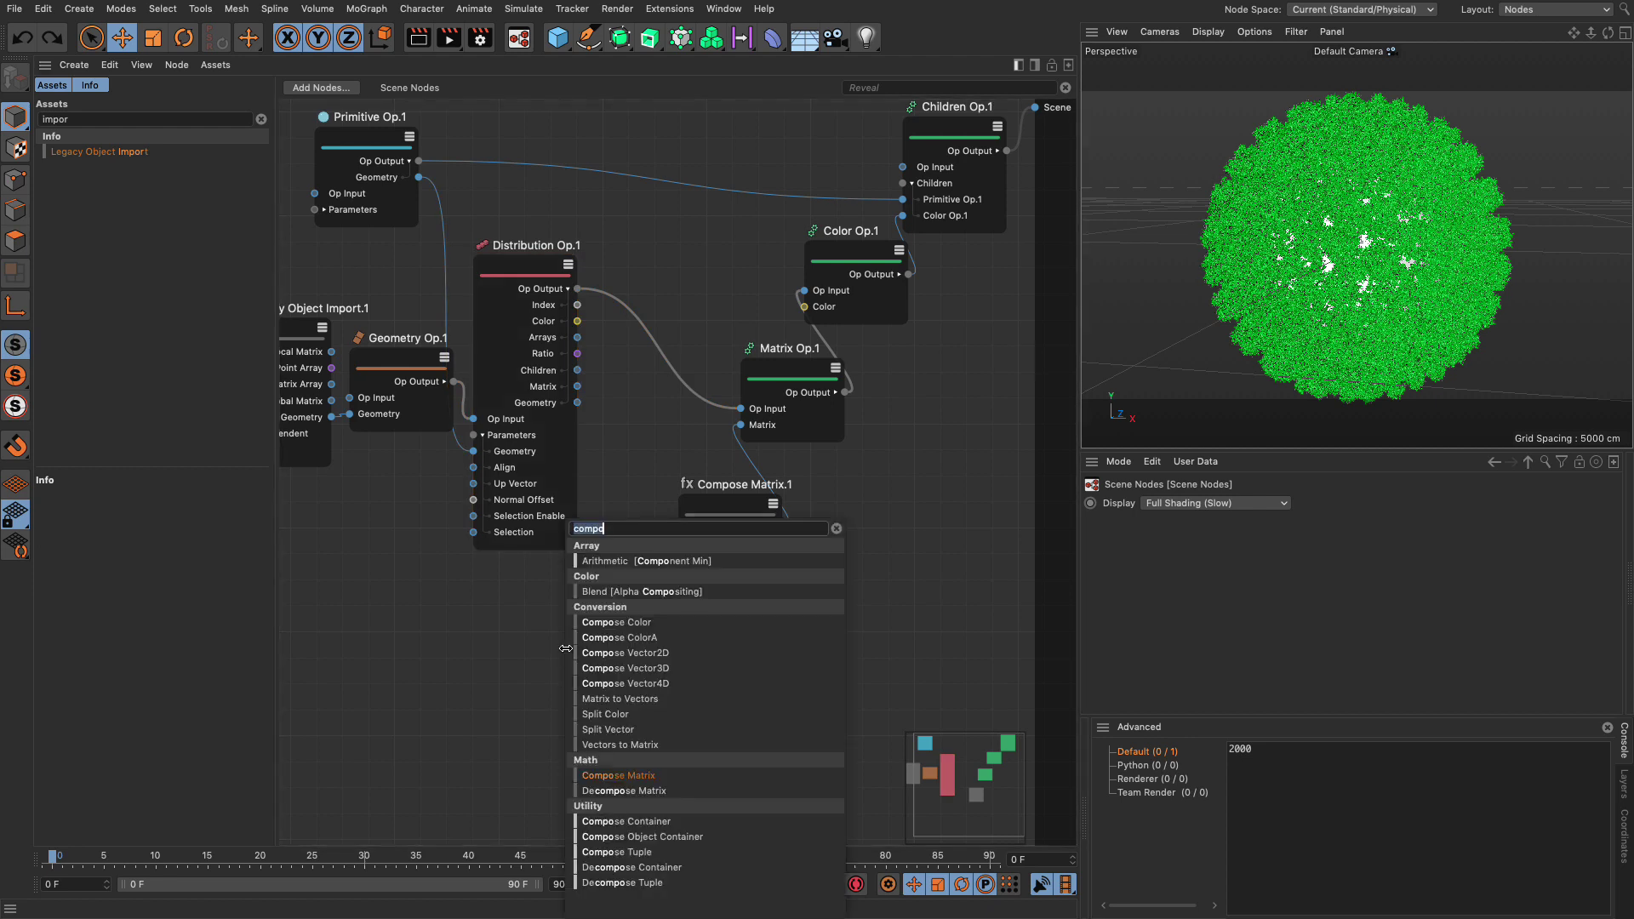
type("noise")
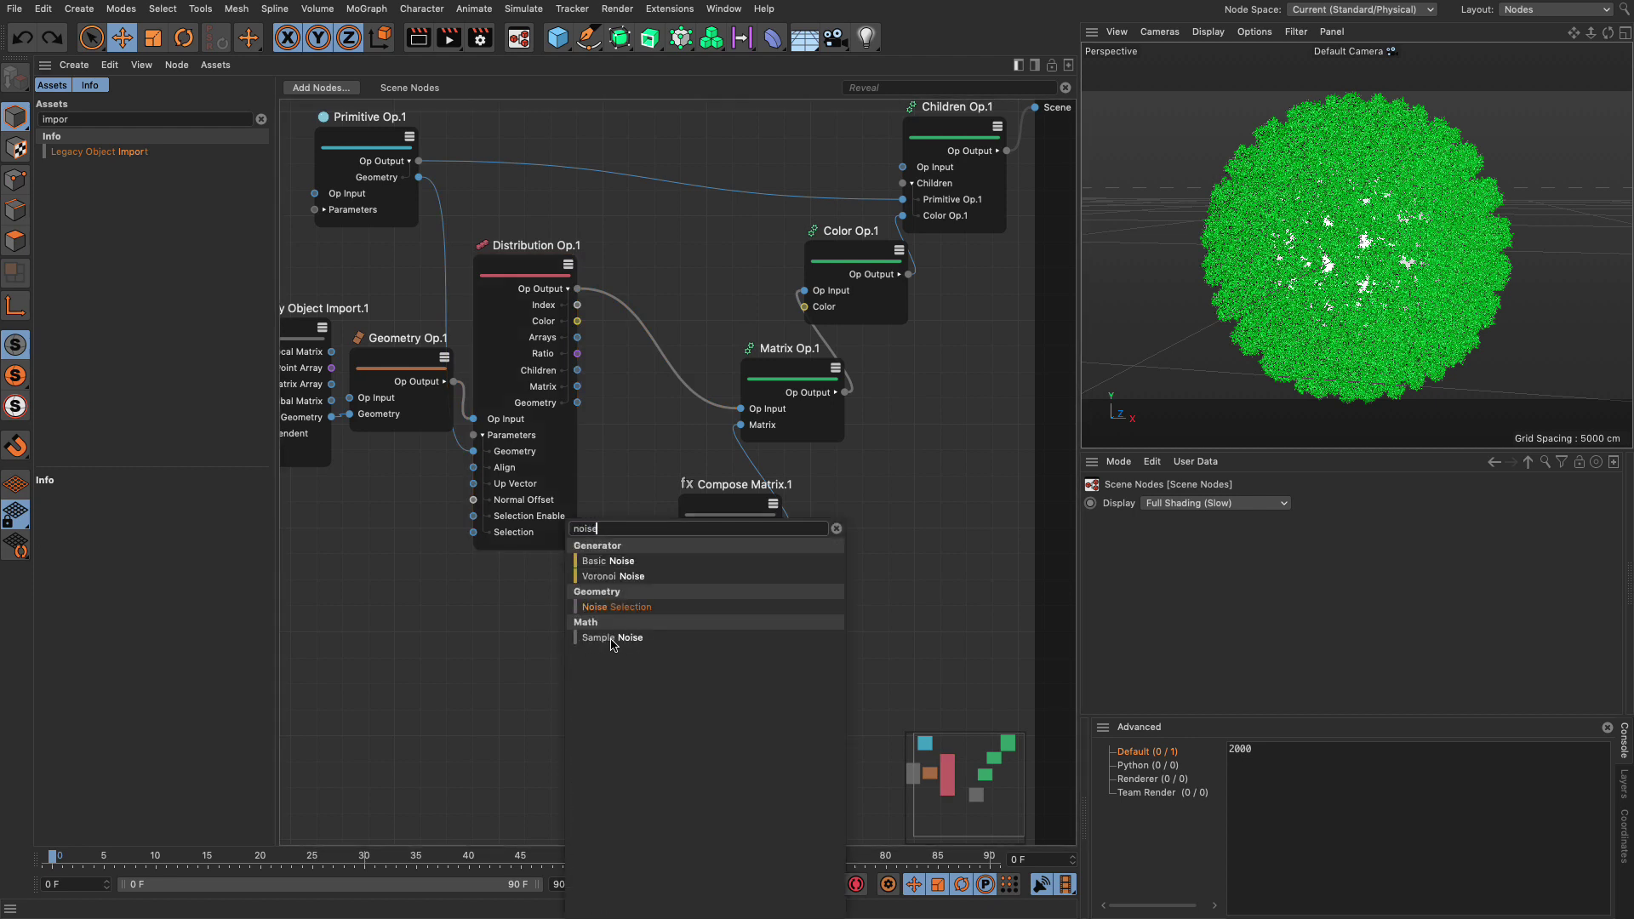
mouse_move(611, 644)
left_mouse_down()
mouse_move(533, 623)
mouse_move(613, 626)
left_mouse_up()
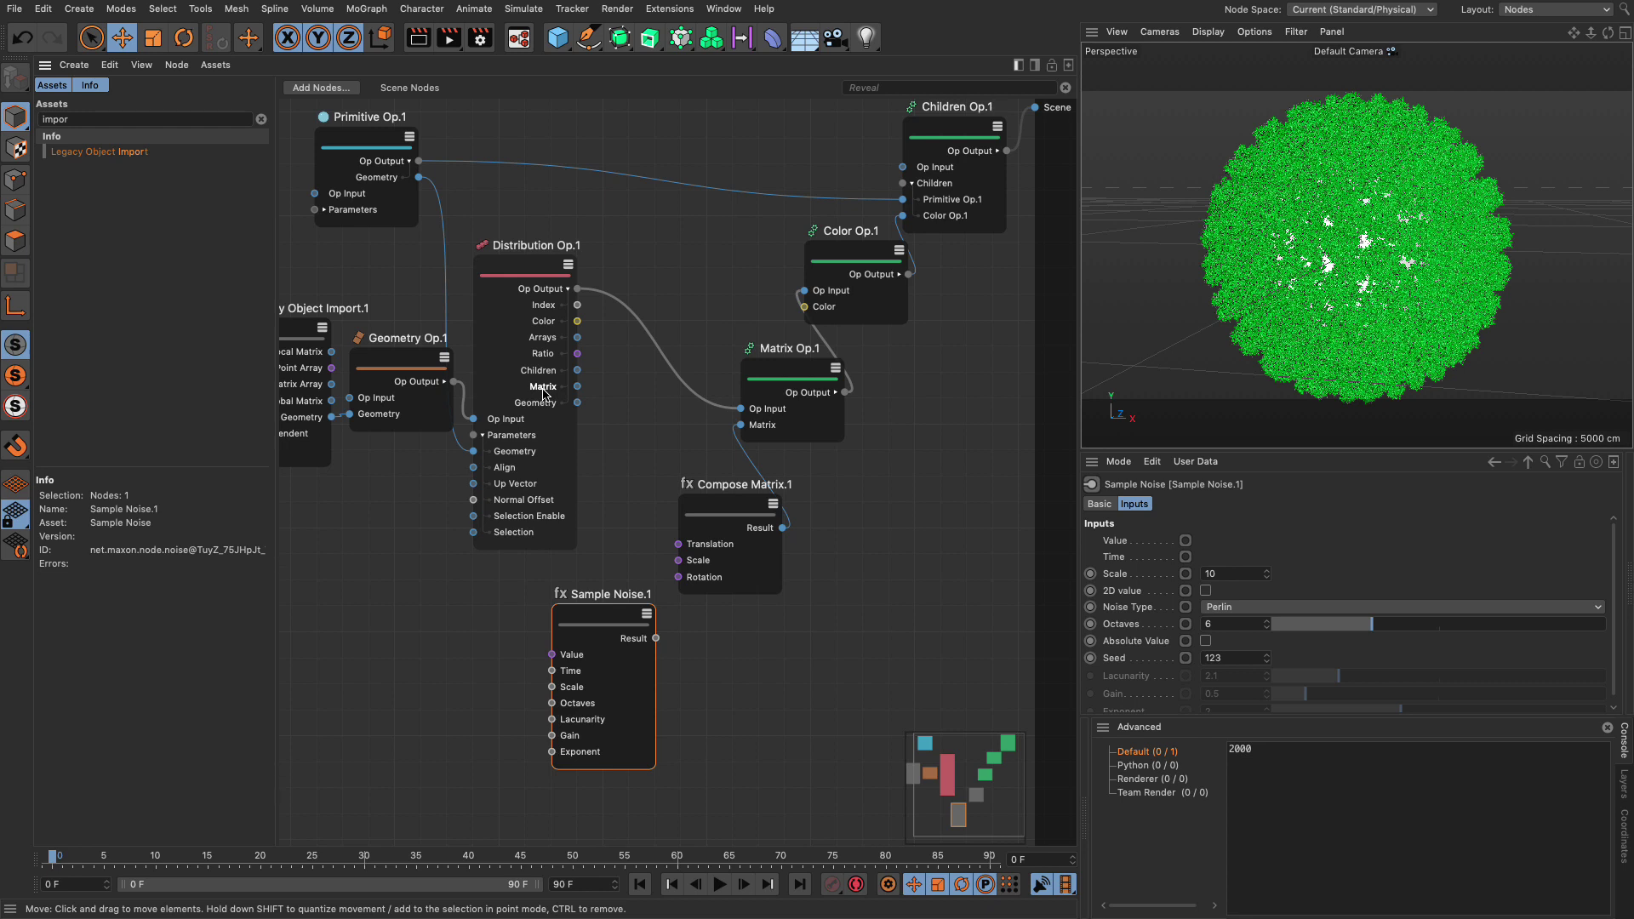
left_click(603, 412)
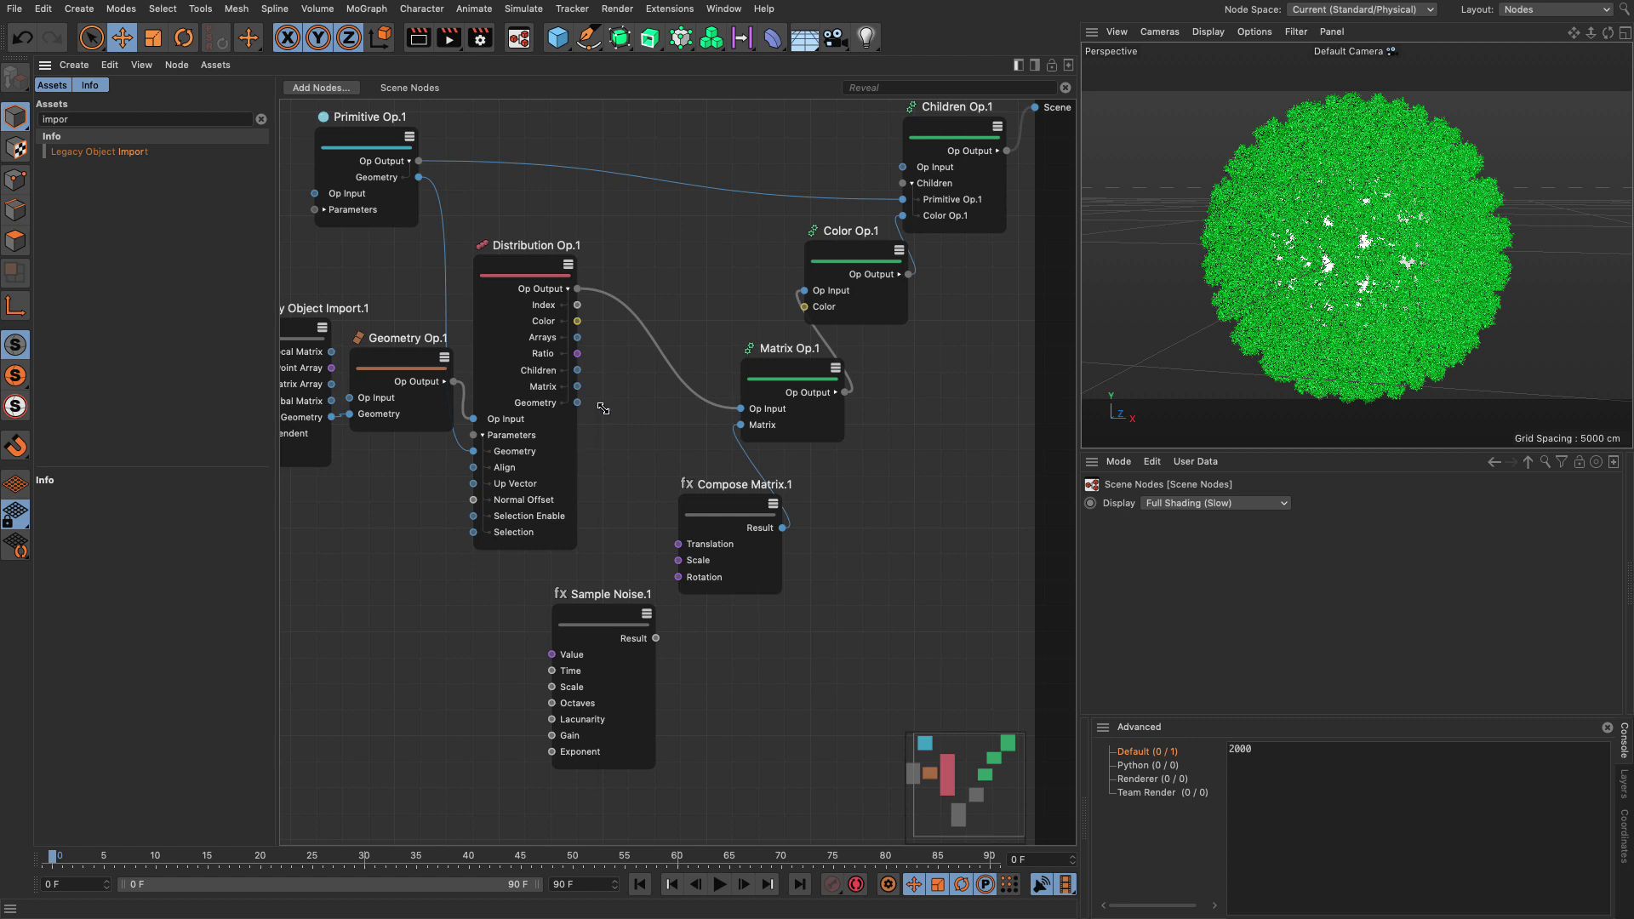
Add a Decompose Matrix fed by the Distribution Op matrices, with Translation into Sample Noise Value.
double_click(602, 412)
type("decompo")
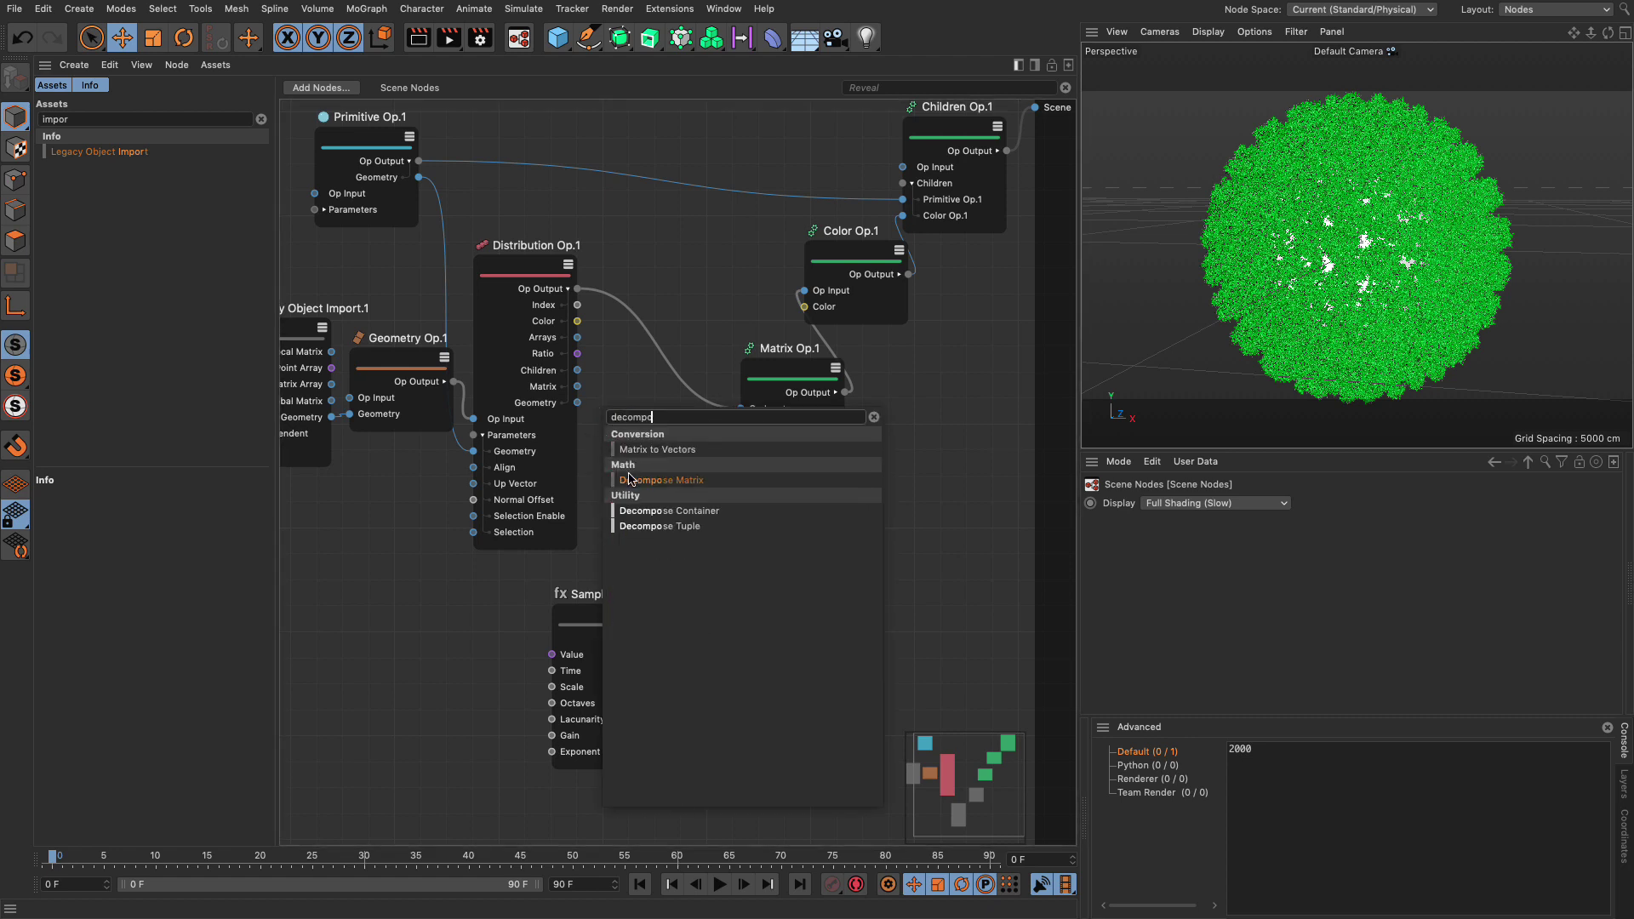
left_click_drag(631, 480, 424, 611)
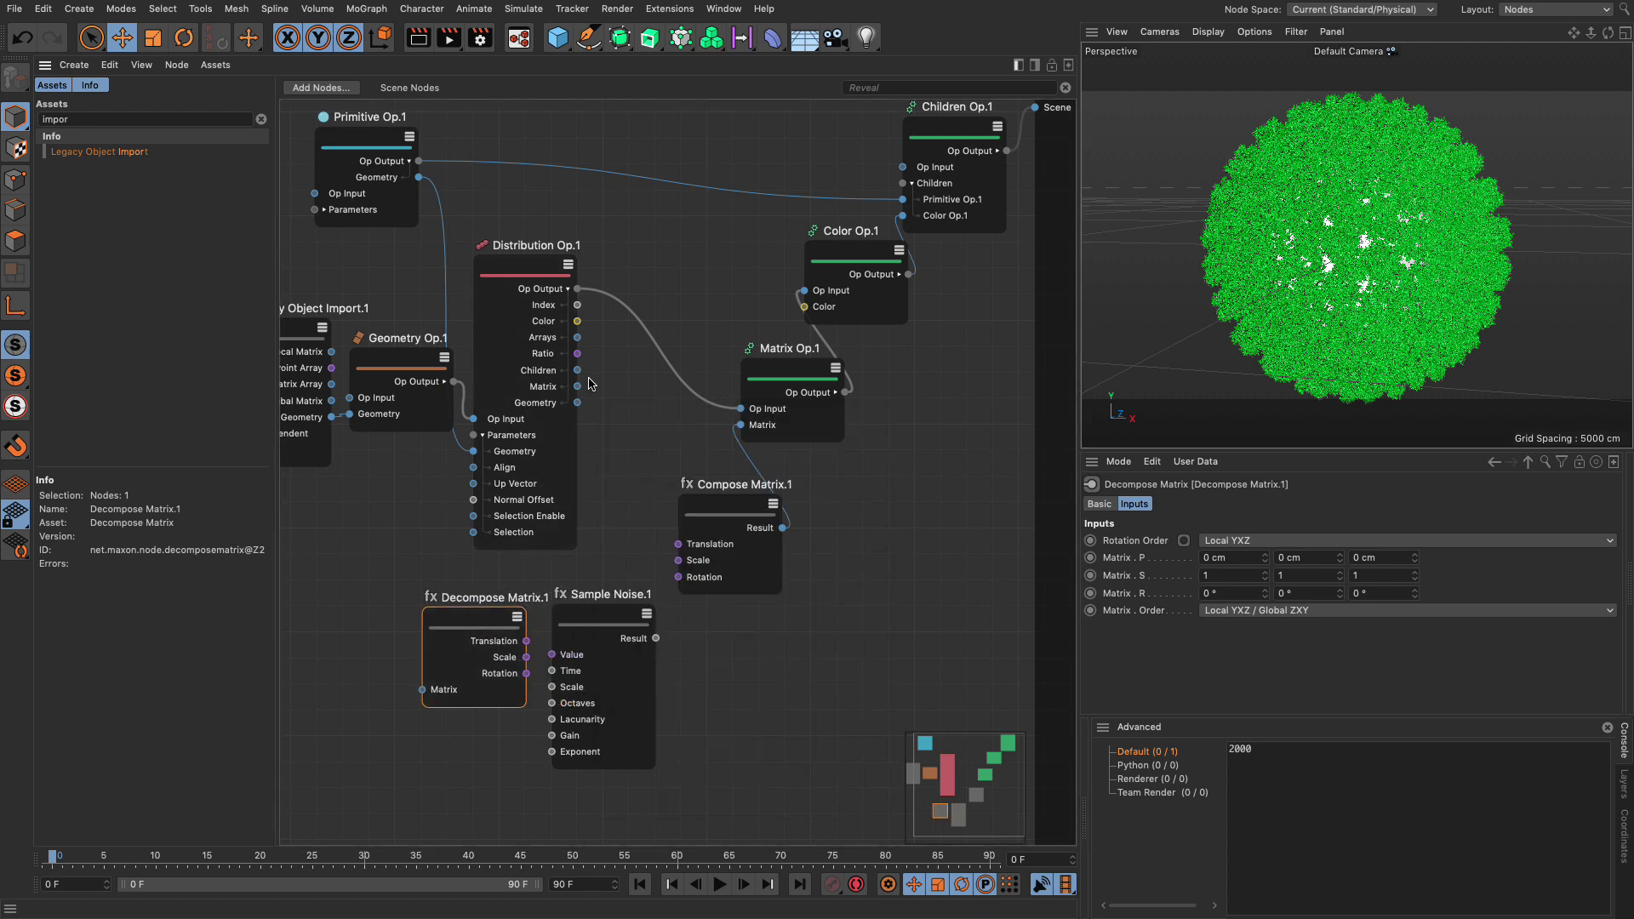
left_click_drag(578, 387, 422, 691)
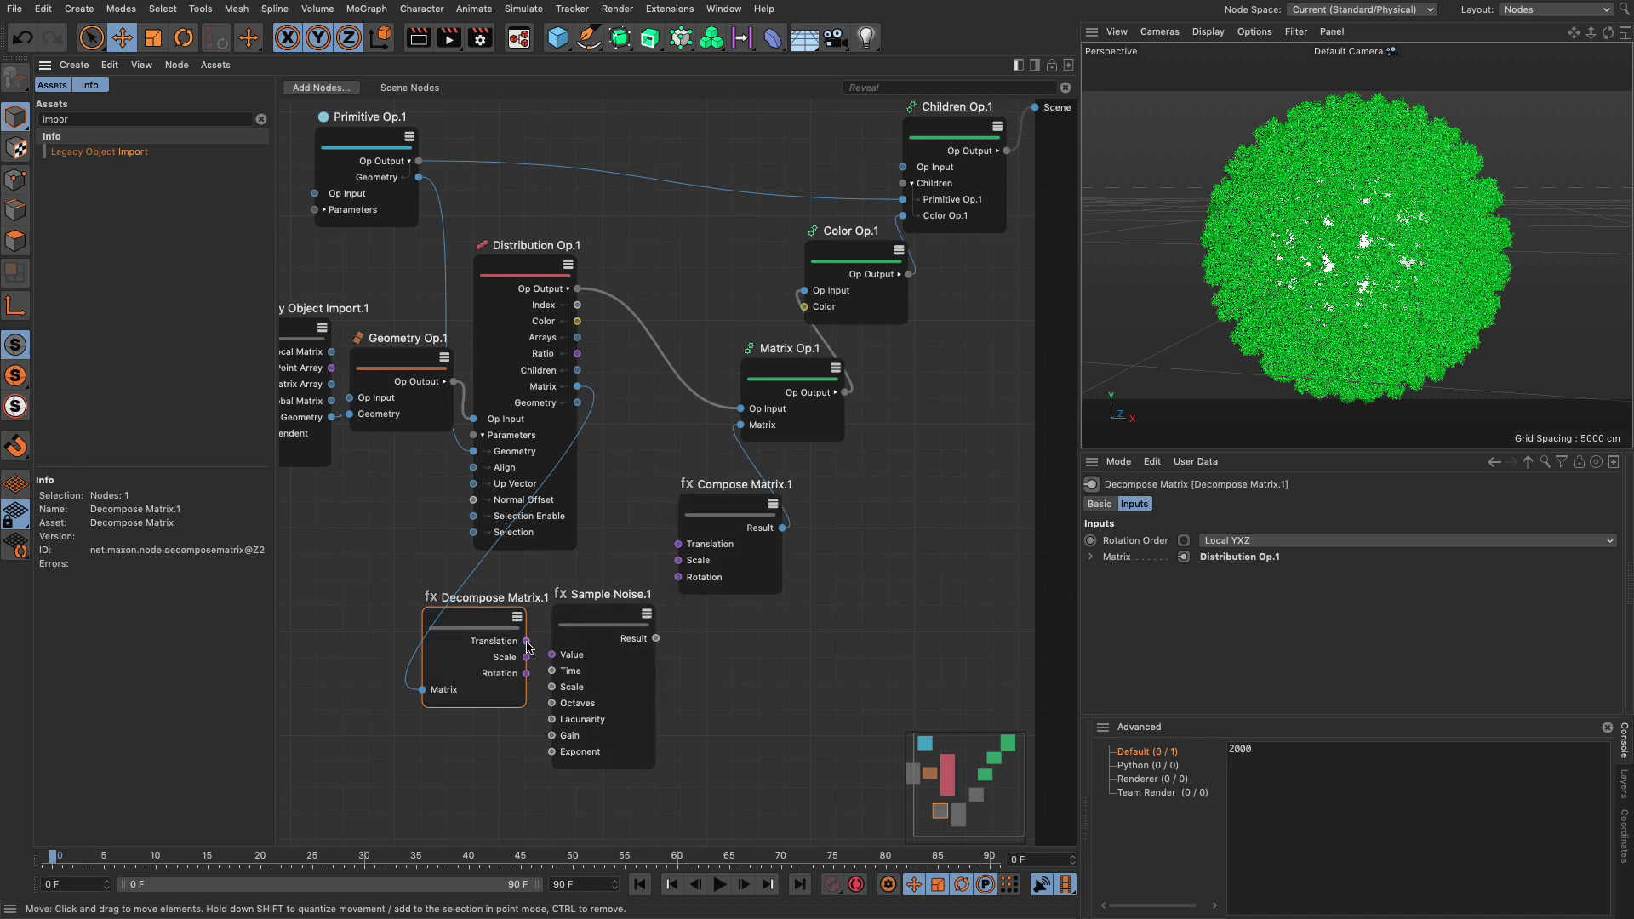
left_click_drag(527, 644, 552, 657)
left_click(594, 625)
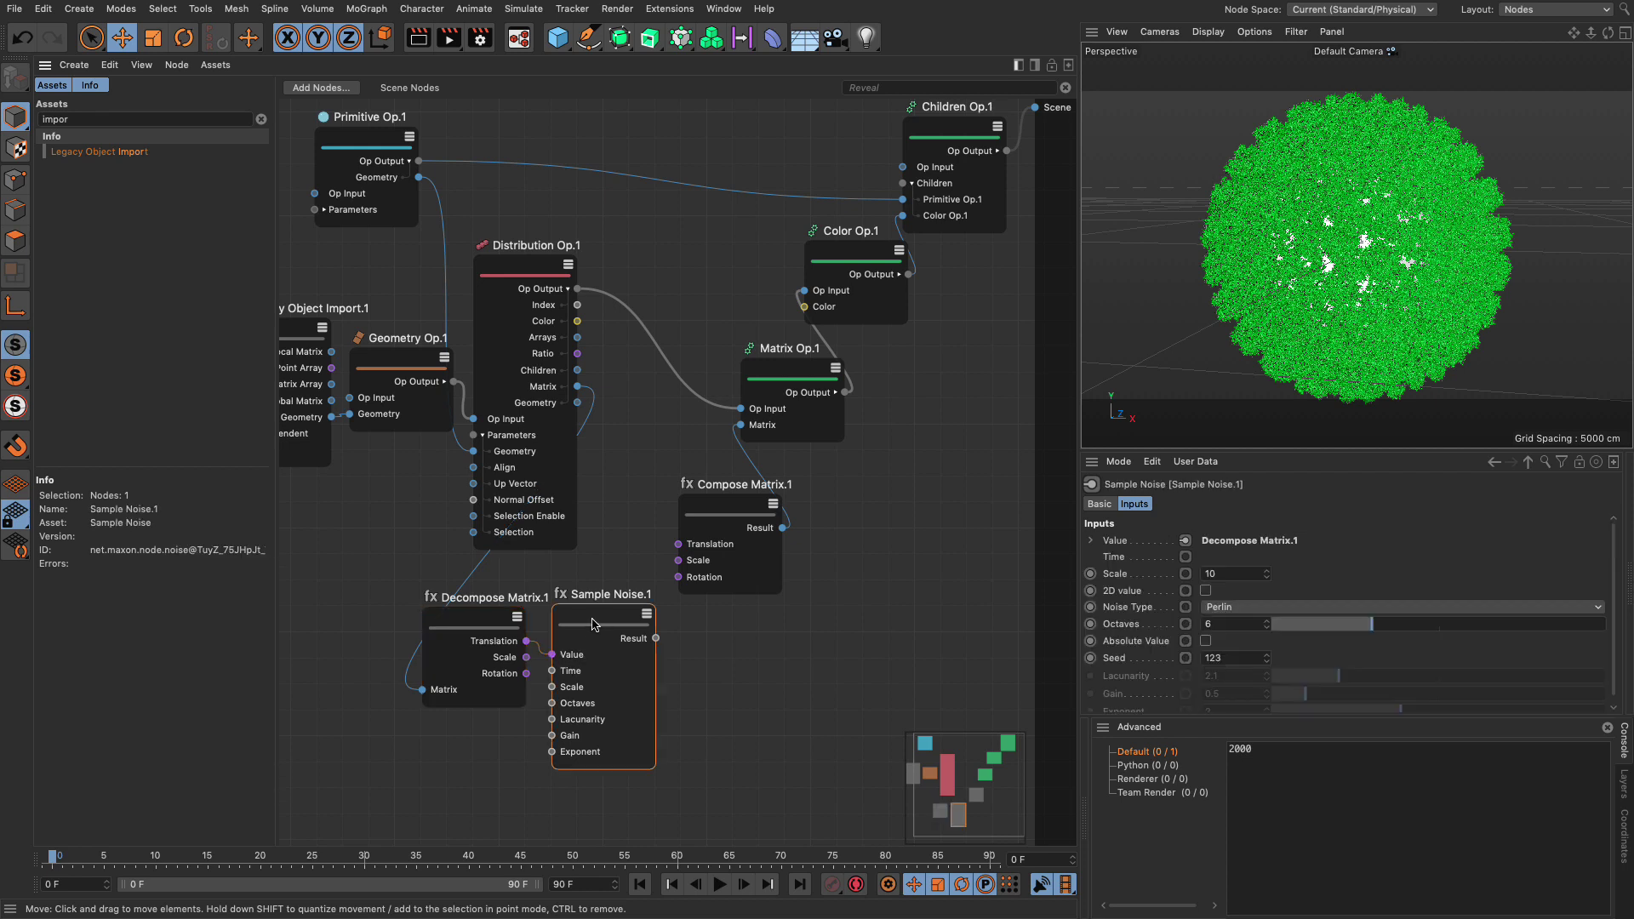
Connect the Sample Noise.1 result to Compose Matrix.1's Scale input.
left_click_drag(719, 511, 764, 513)
left_click(655, 640)
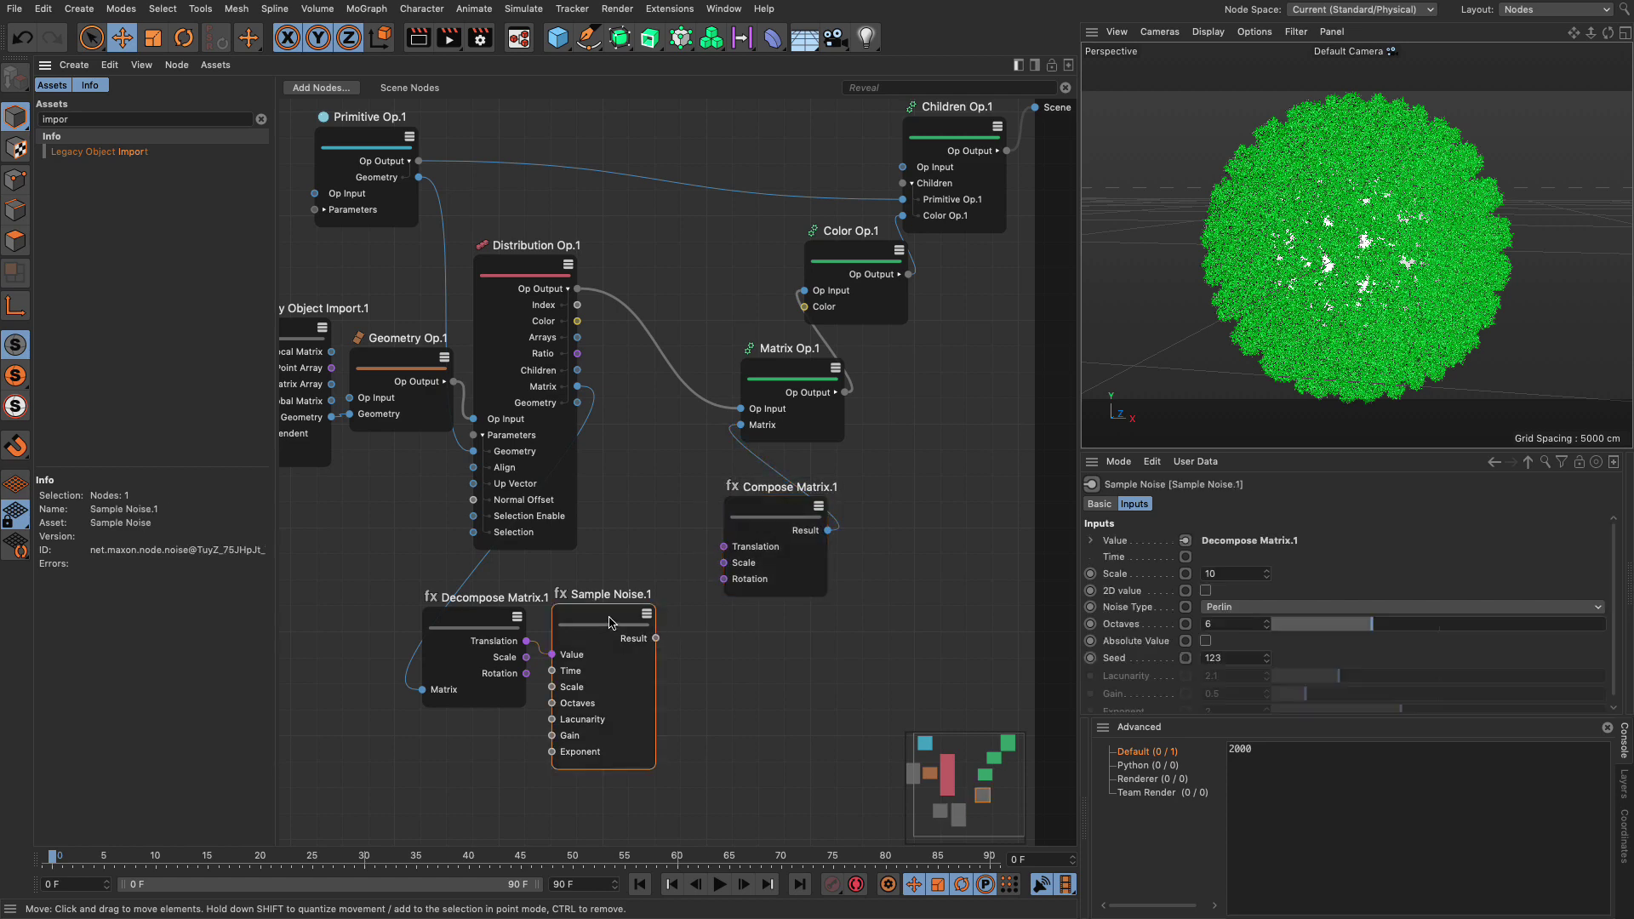
left_click_drag(656, 638, 734, 564)
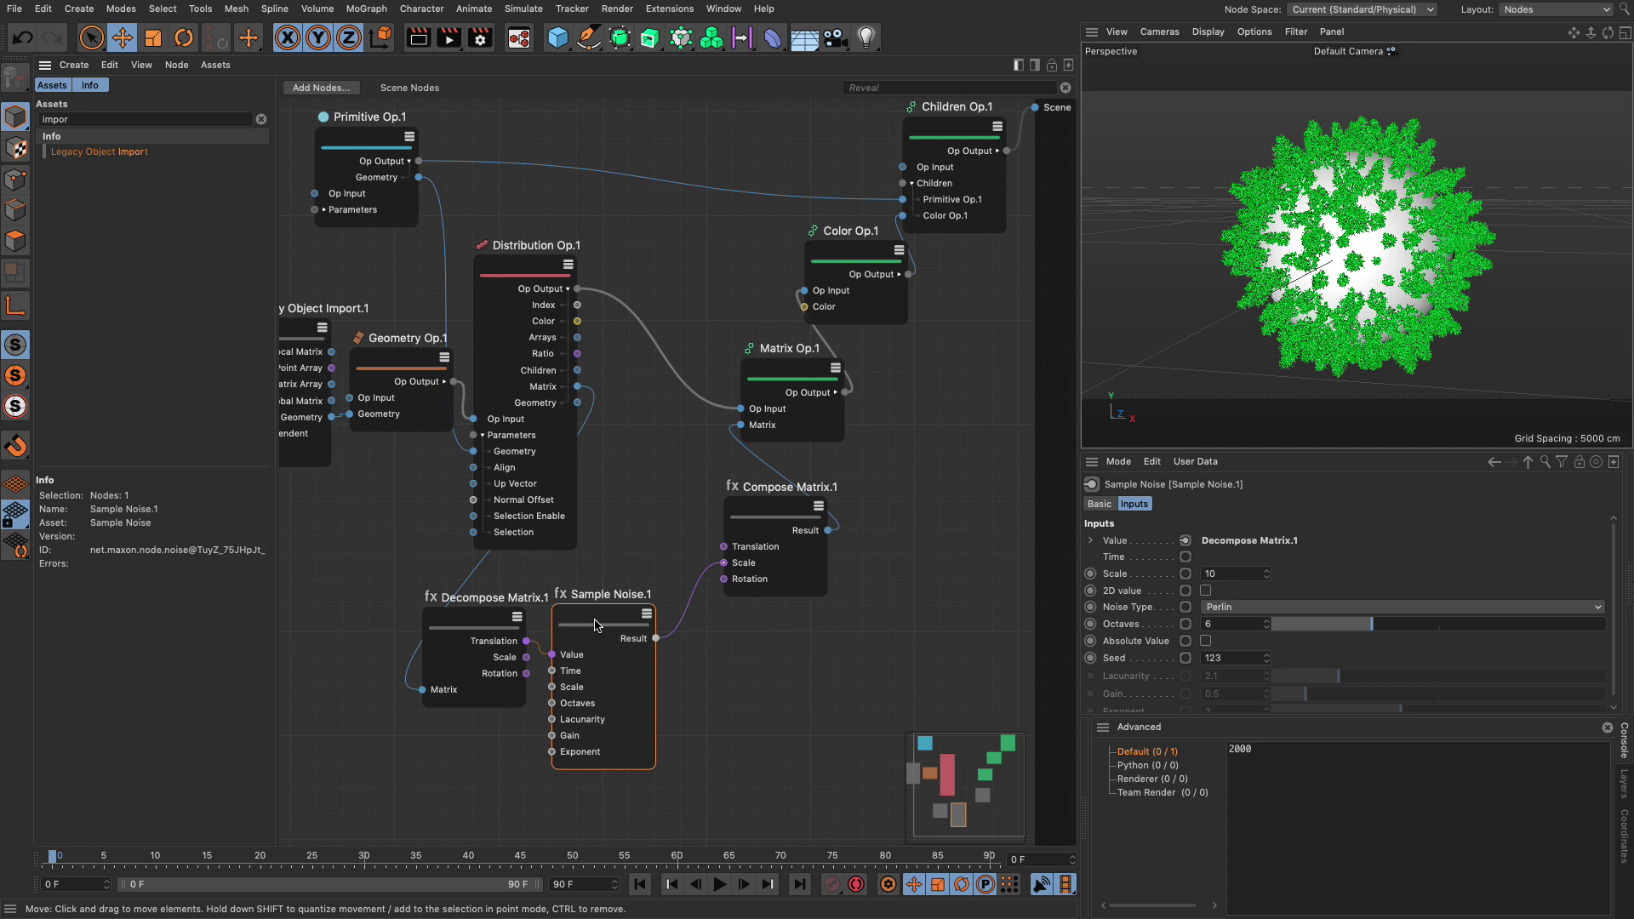
Insert a Range Mapper between the Sample Noise result and the Compose Matrix Scale.
left_click_drag(781, 514, 813, 488)
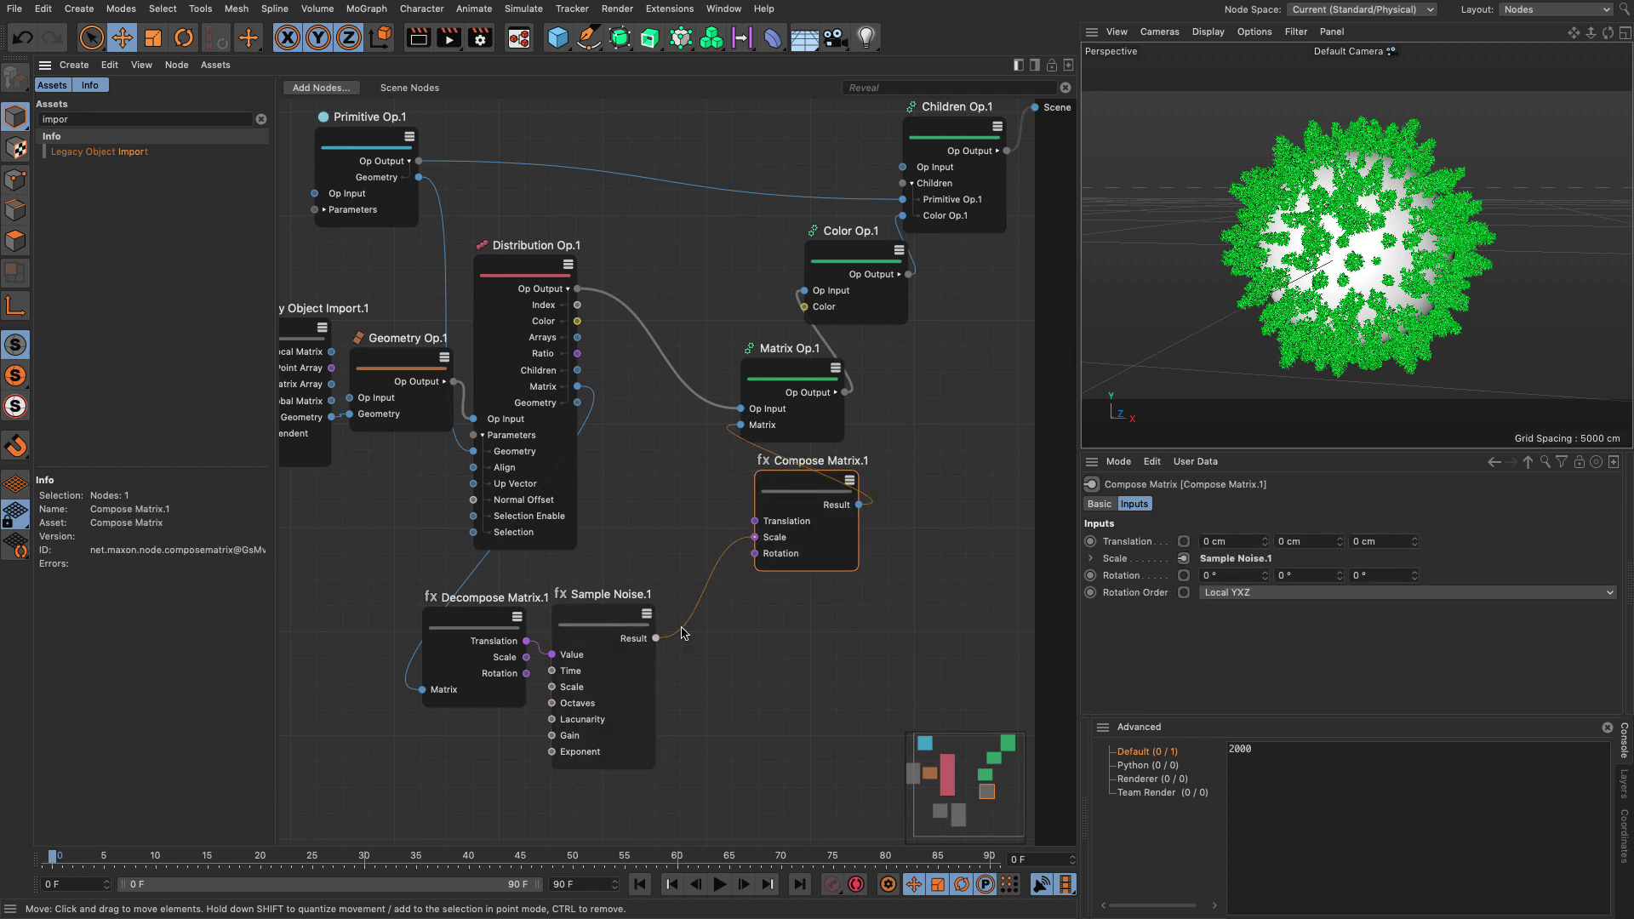
double_click(724, 643)
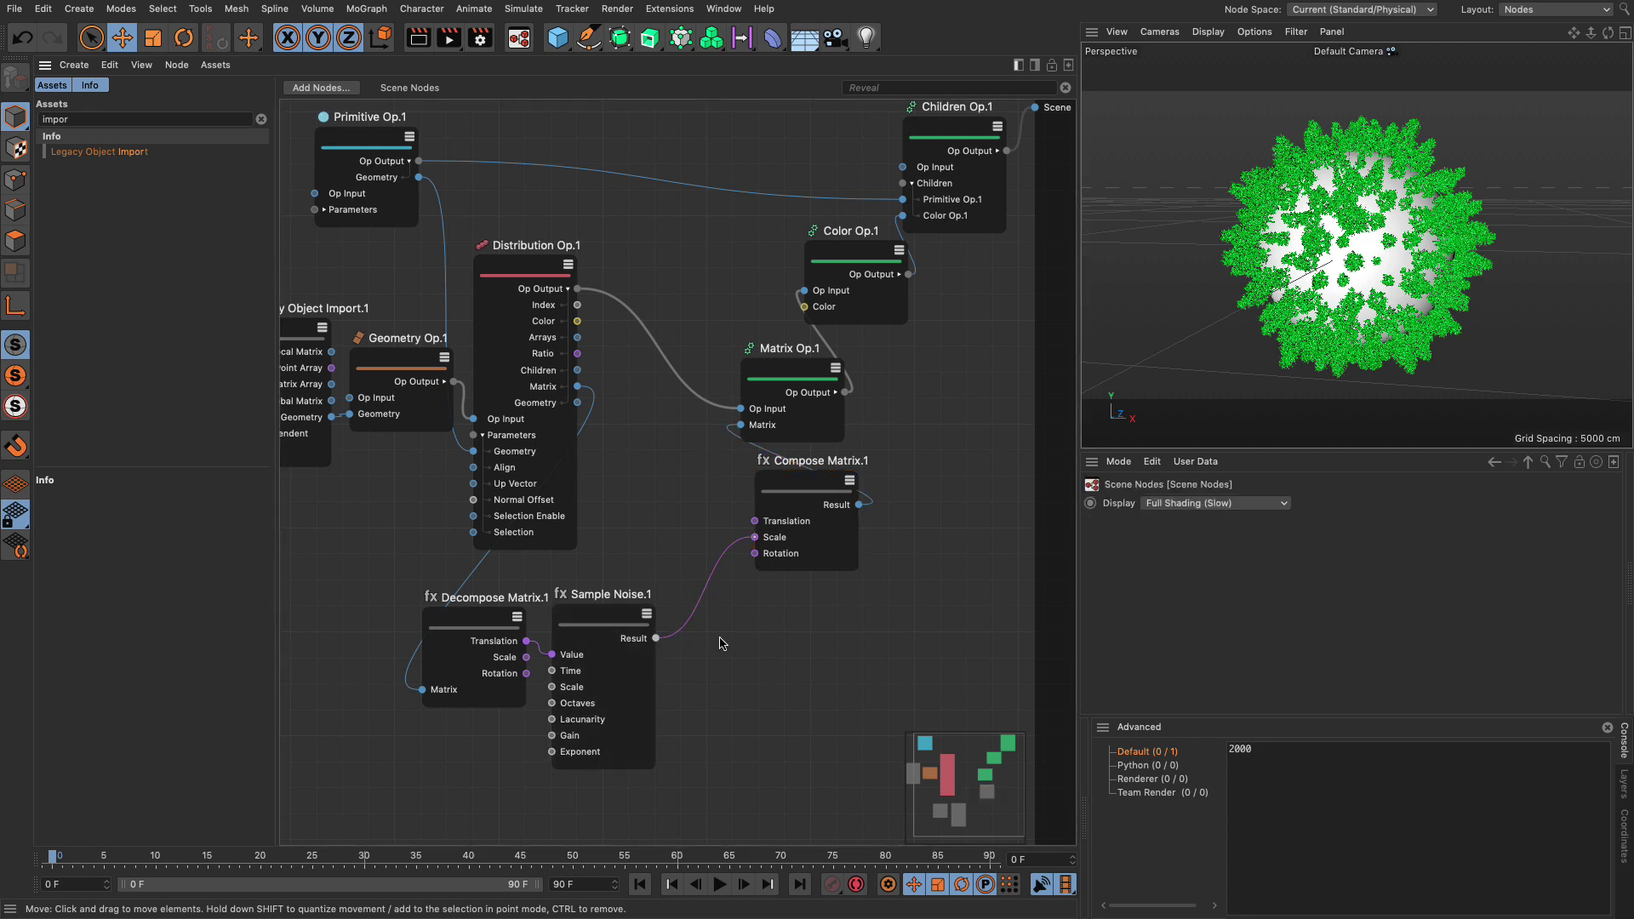
type("range")
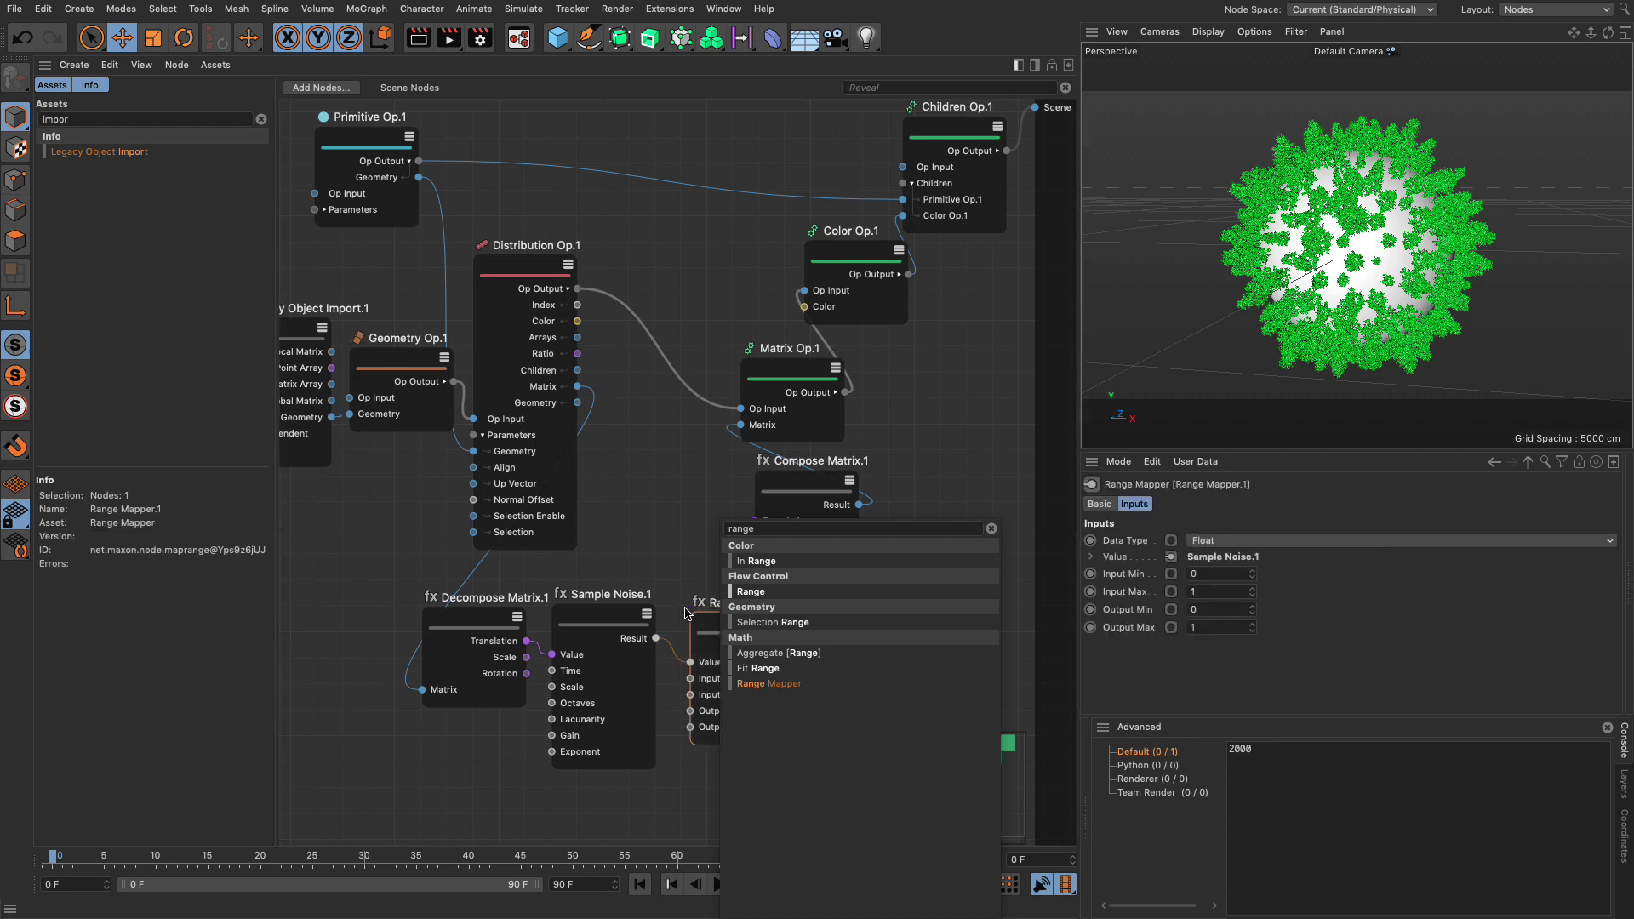
key("Return")
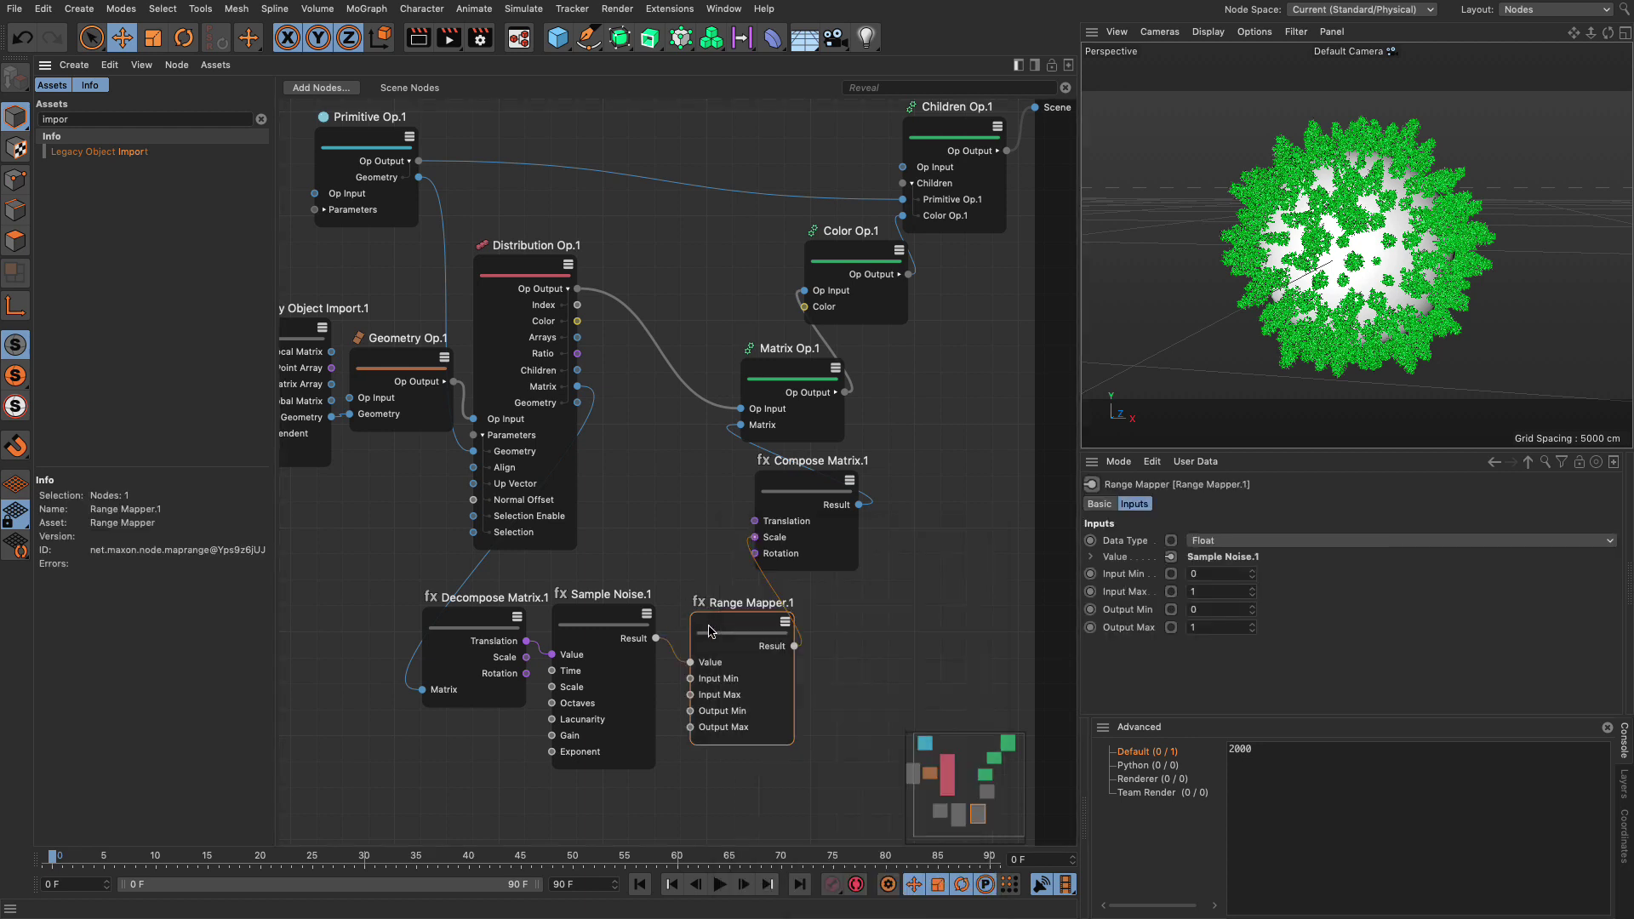
Set the Range Mapper Output Min to 0.2 after trying 1, -2 and 0.
left_click(1232, 613)
key("Return")
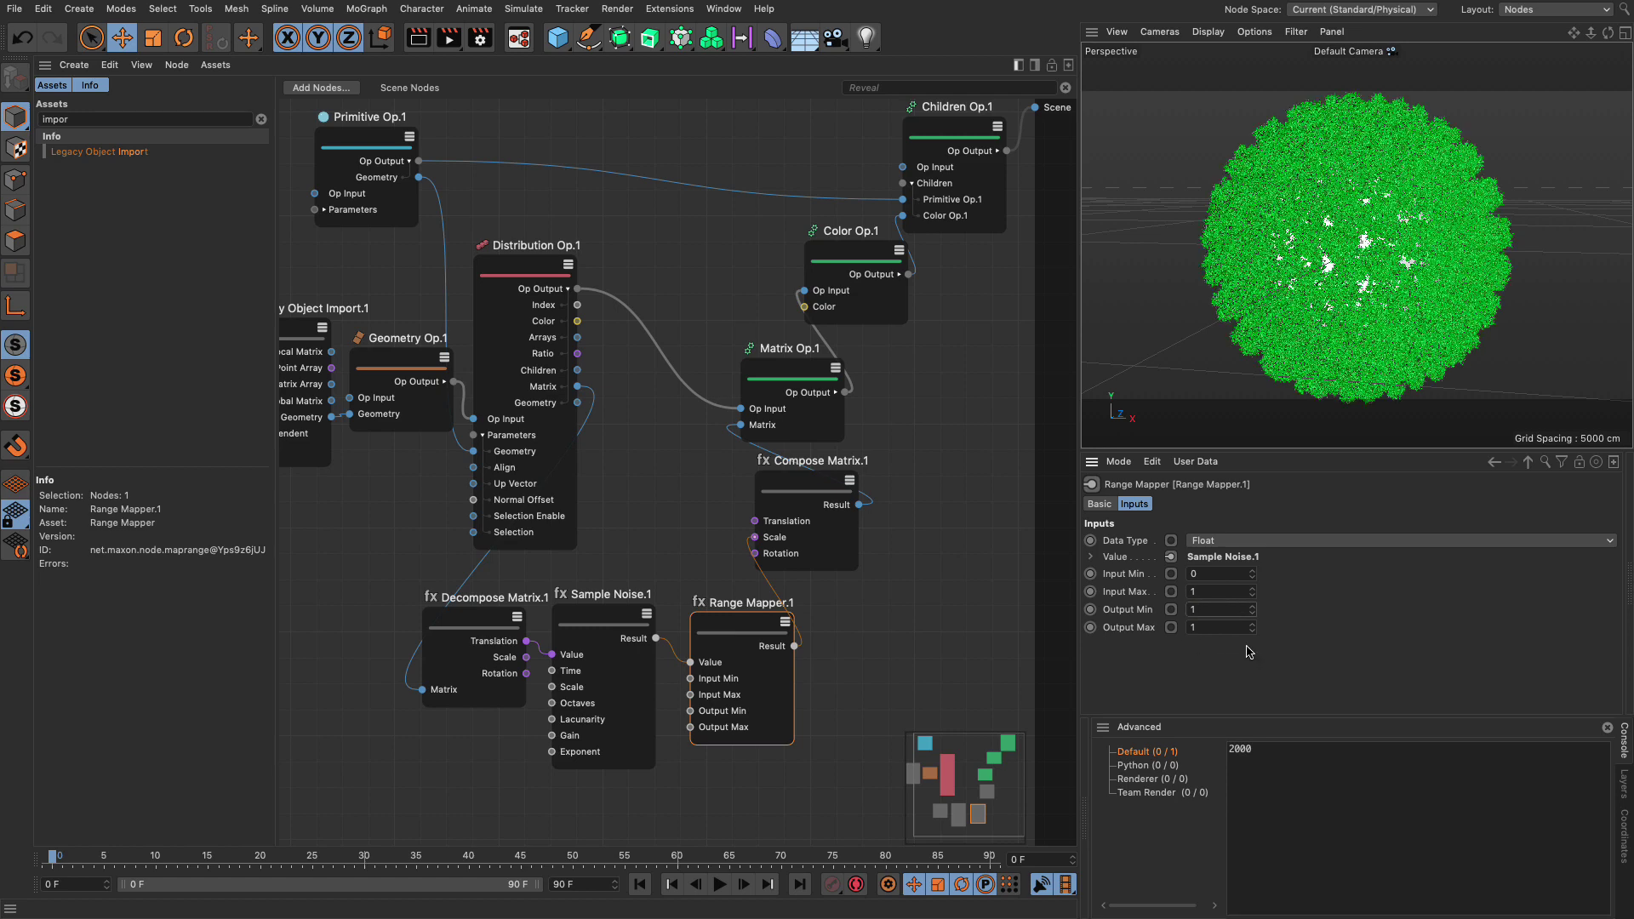
left_click(1226, 627)
key("Return")
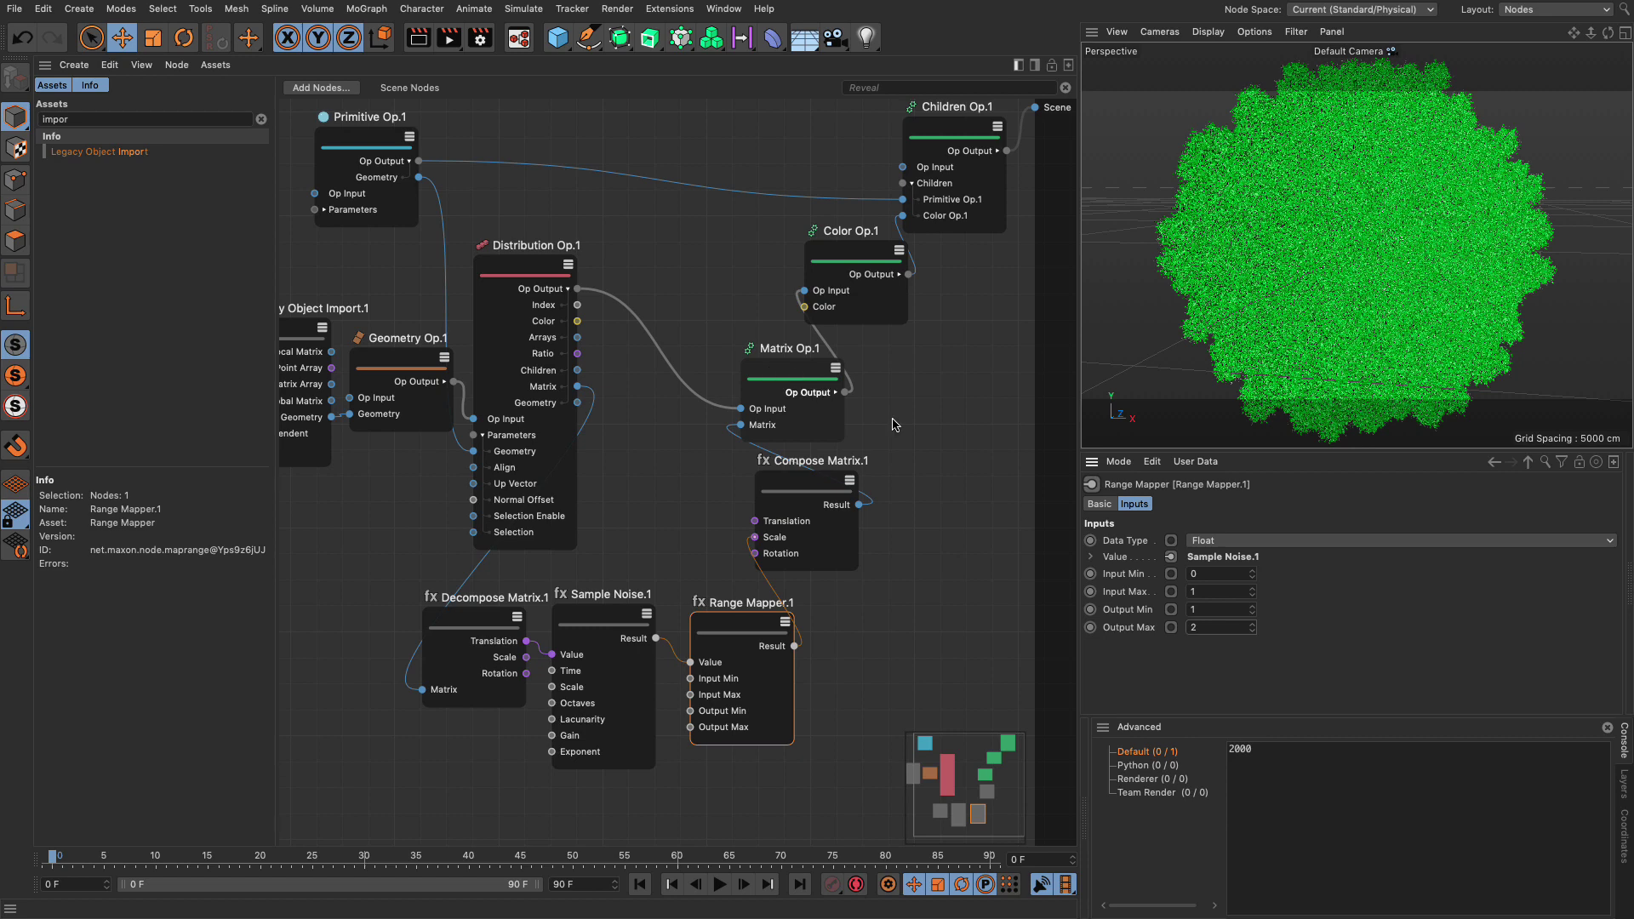
double_click(1215, 613)
type("-2")
key("Return")
type("0")
key("Return")
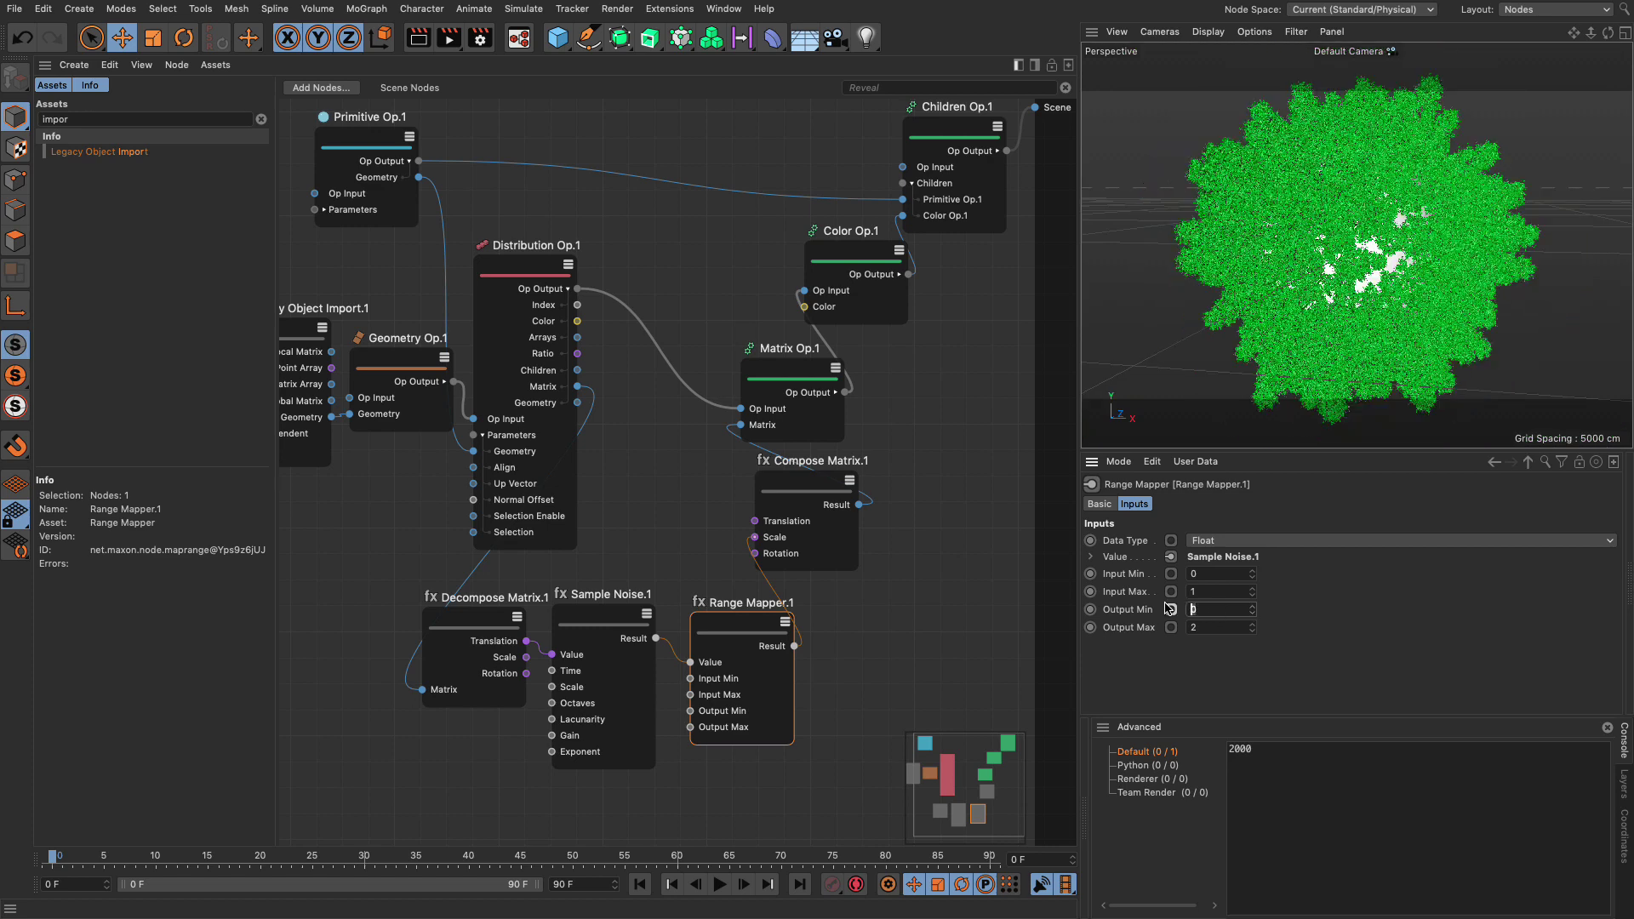
type("0.2")
key("Return")
Set the Range Mapper Output Max to 2 after briefly trying 3.
double_click(1217, 627)
type("3")
key("Return")
double_click(1219, 627)
type("2")
key("Return")
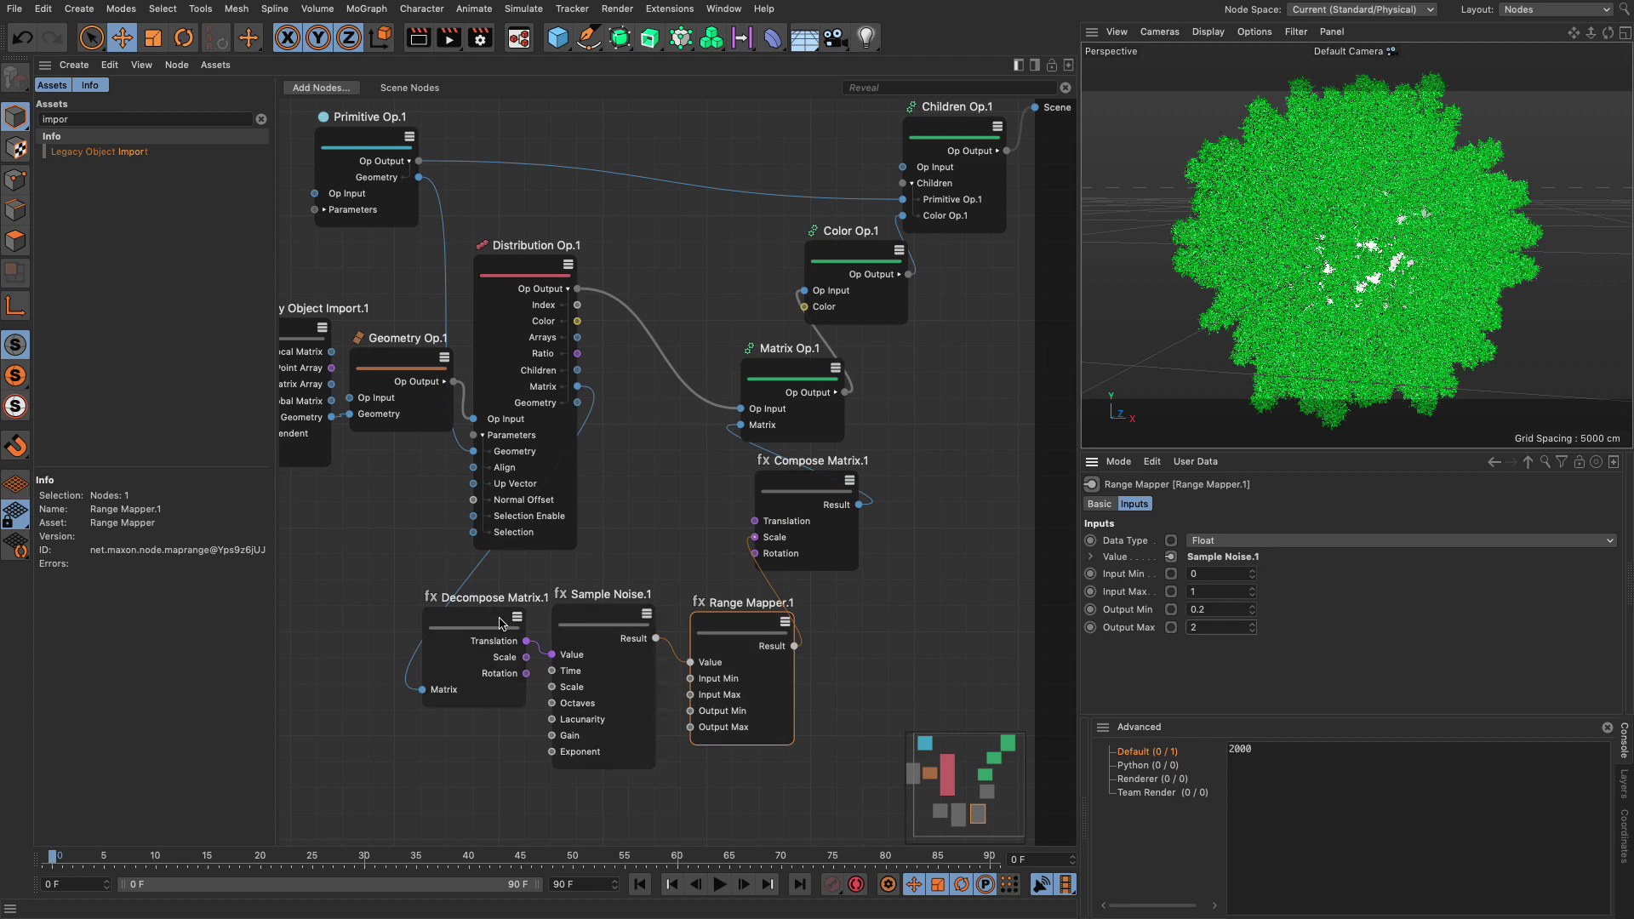
Add a Time node and connect its Scene Time to Sample Noise.1's Time input.
left_click_drag(500, 620, 449, 580)
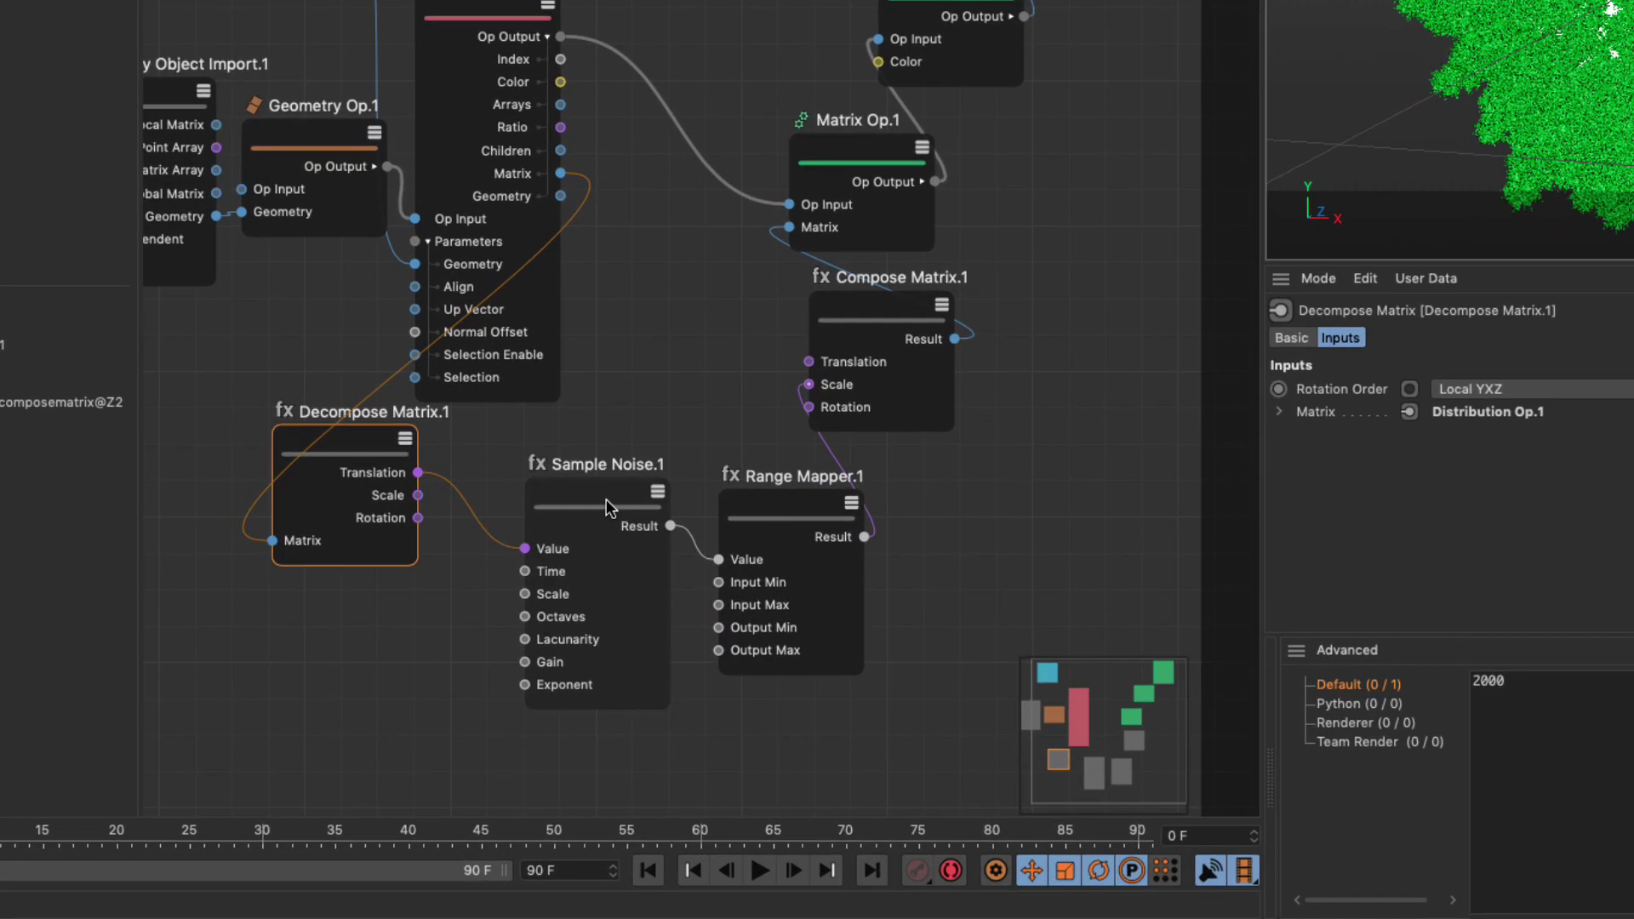
left_click_drag(562, 679, 580, 656)
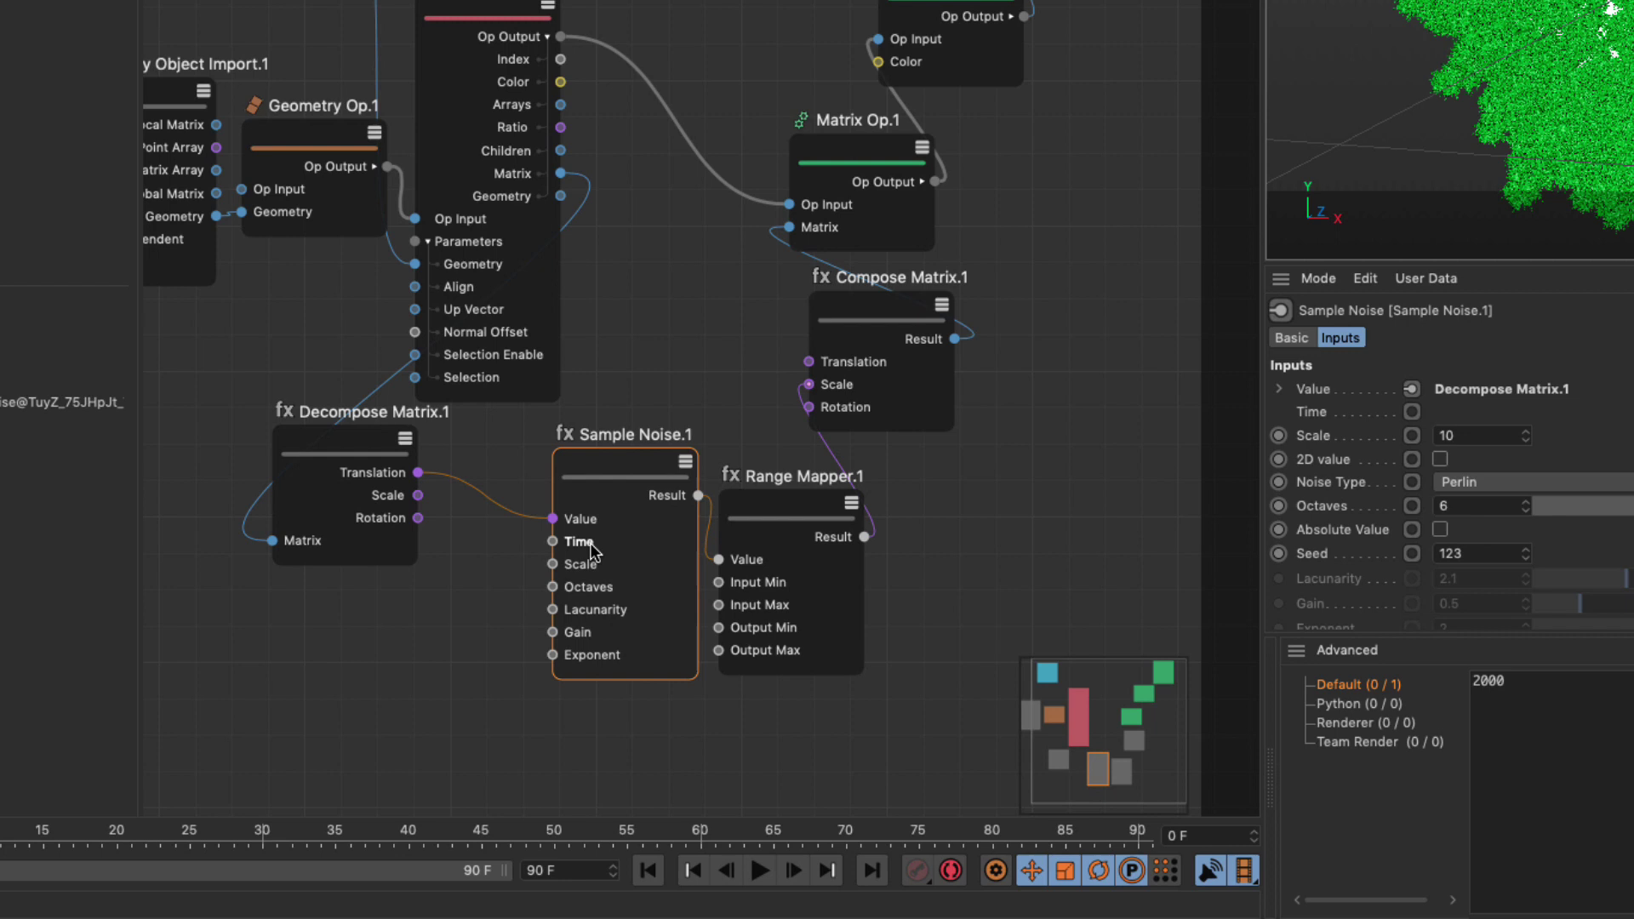
double_click(381, 661)
type("time")
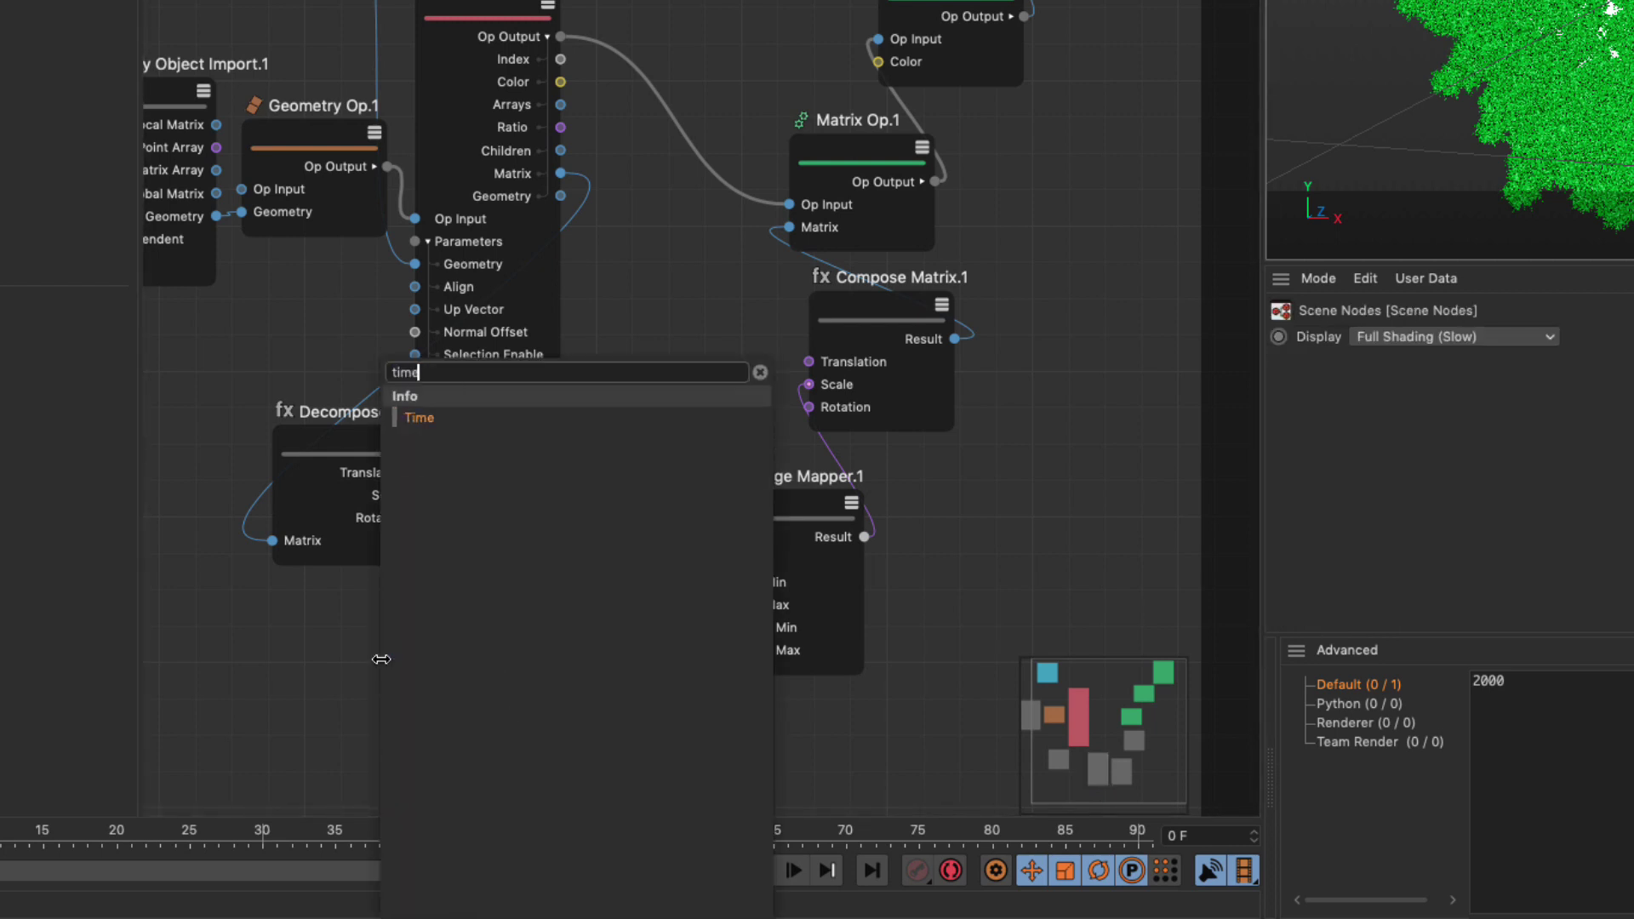
left_click_drag(423, 432, 333, 668)
left_click(354, 619)
left_click(405, 686)
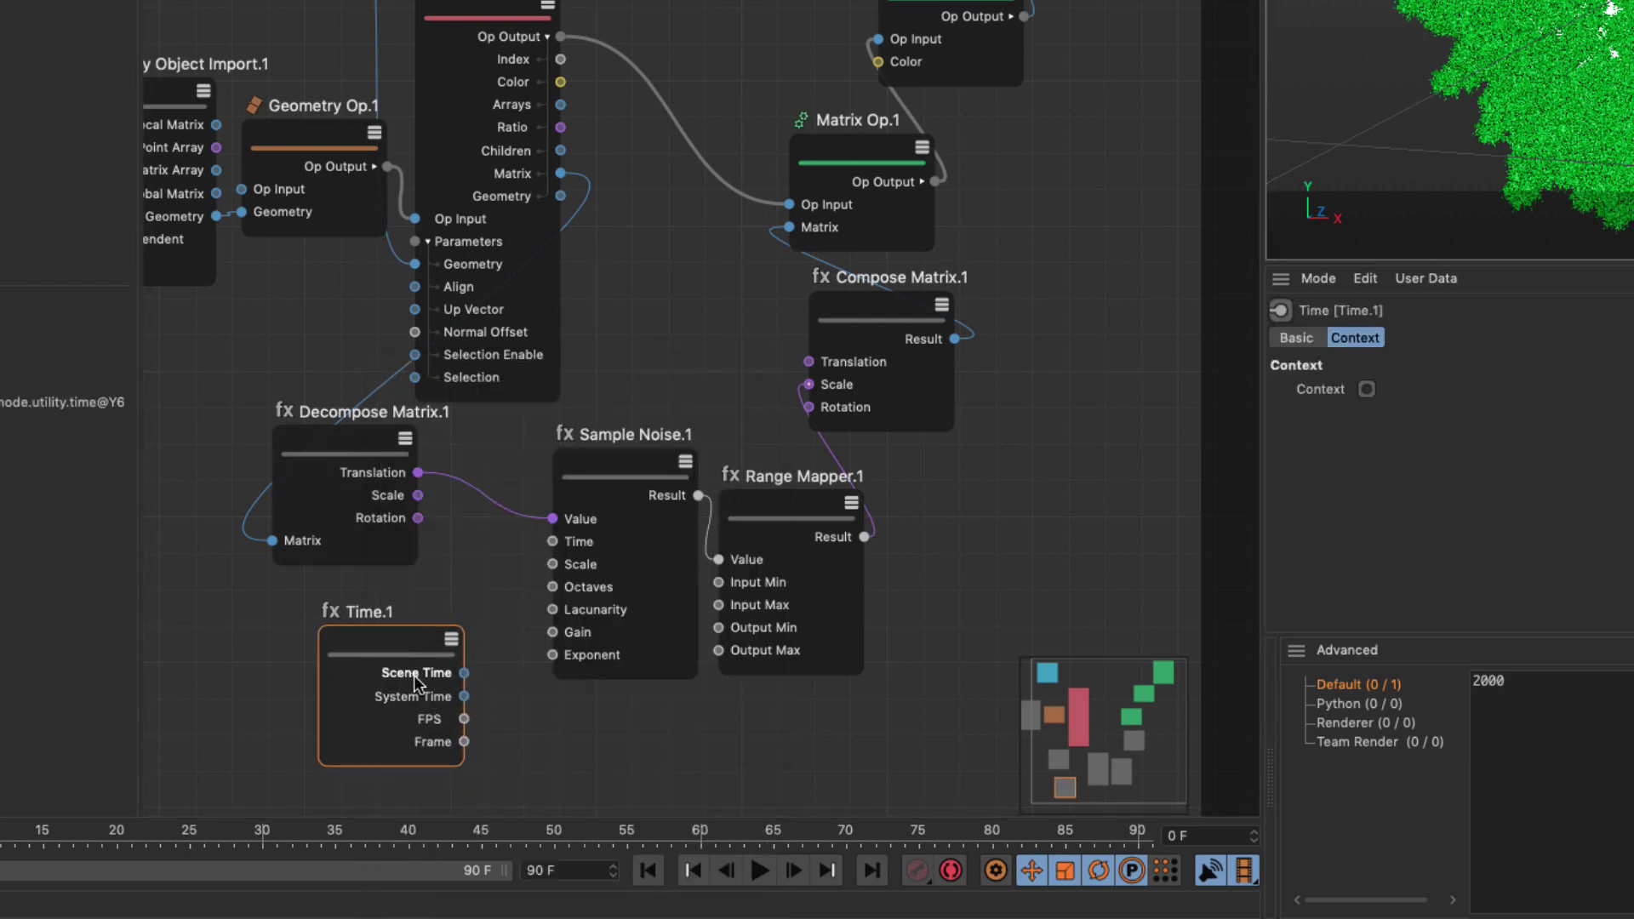
left_click_drag(464, 672, 552, 541)
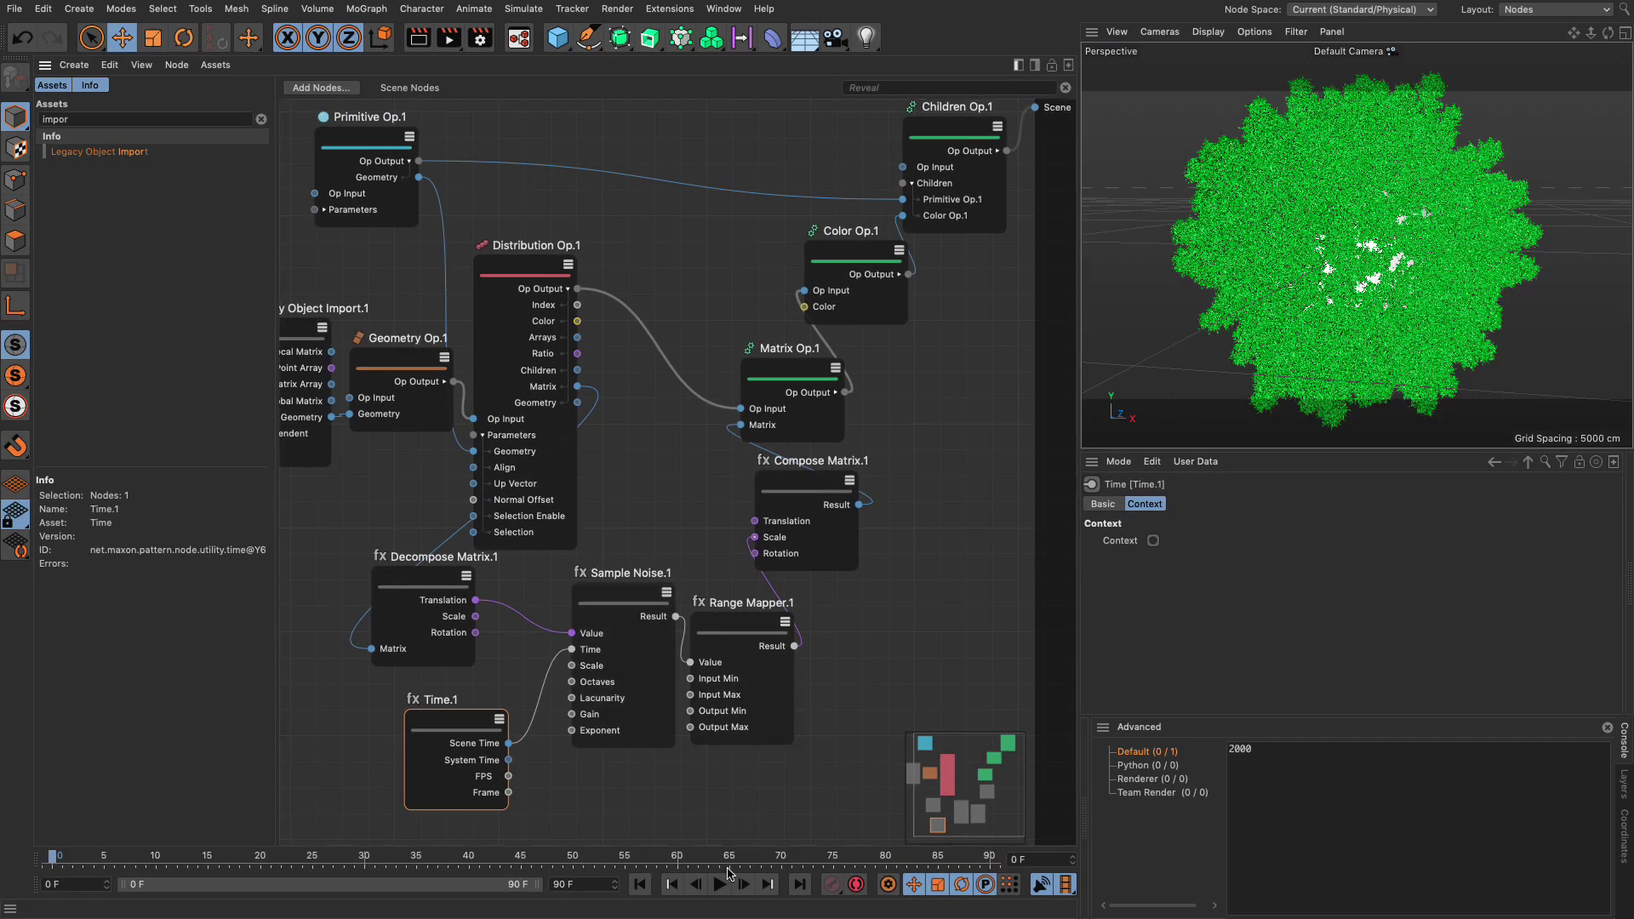
Play the animation to preview the scaling, then stop and rewind to frame 0.
left_click(754, 872)
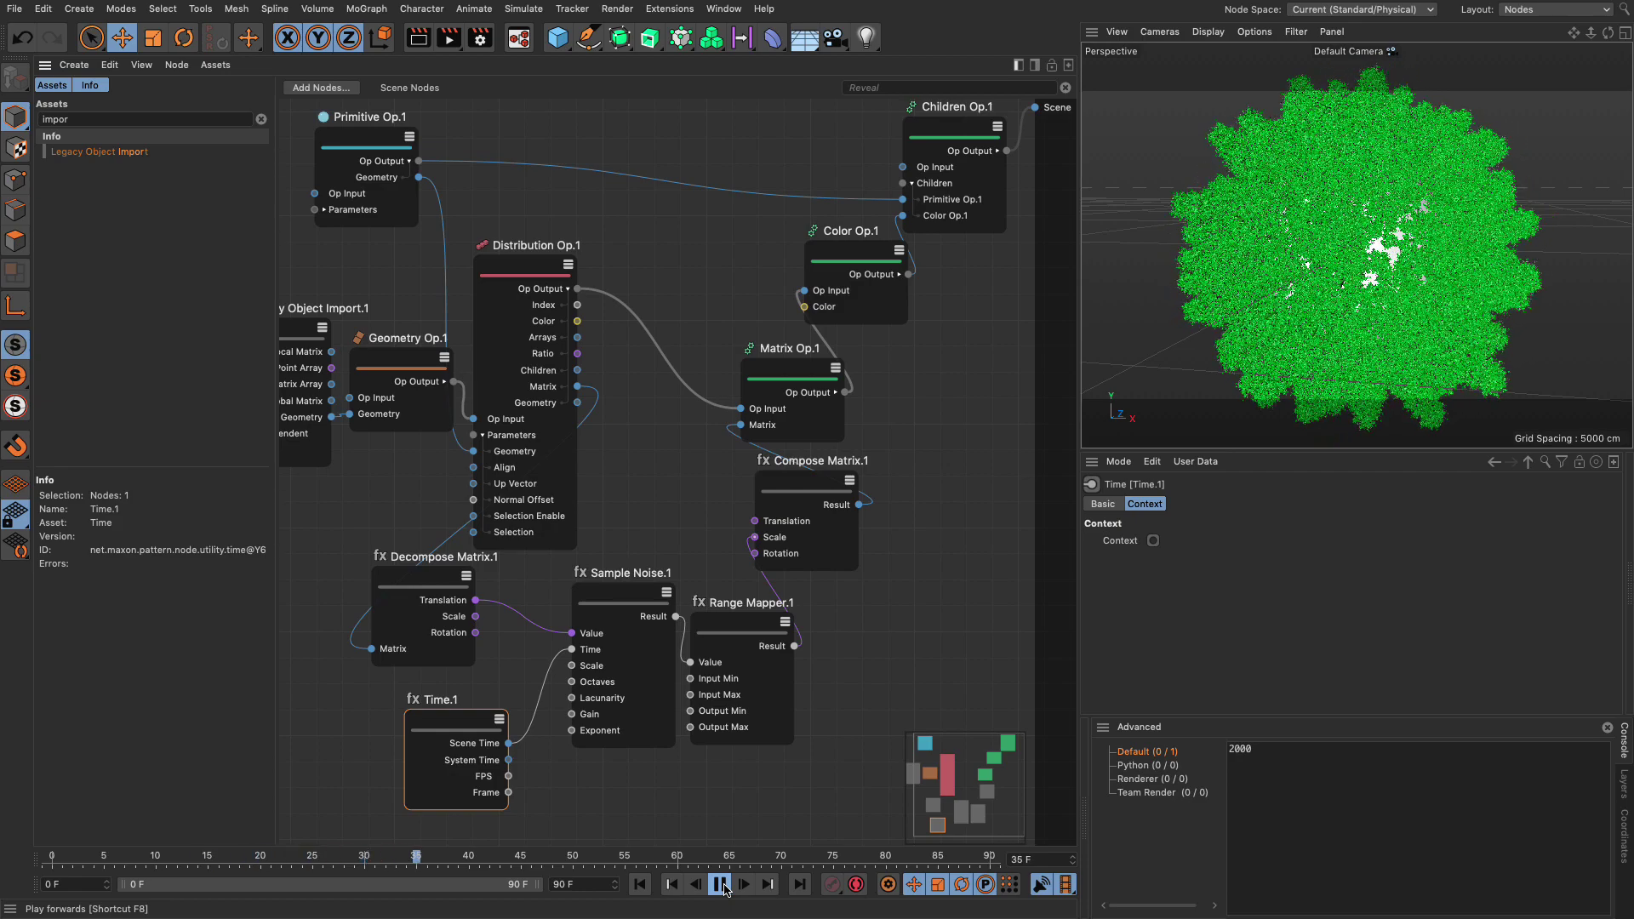
left_click(721, 888)
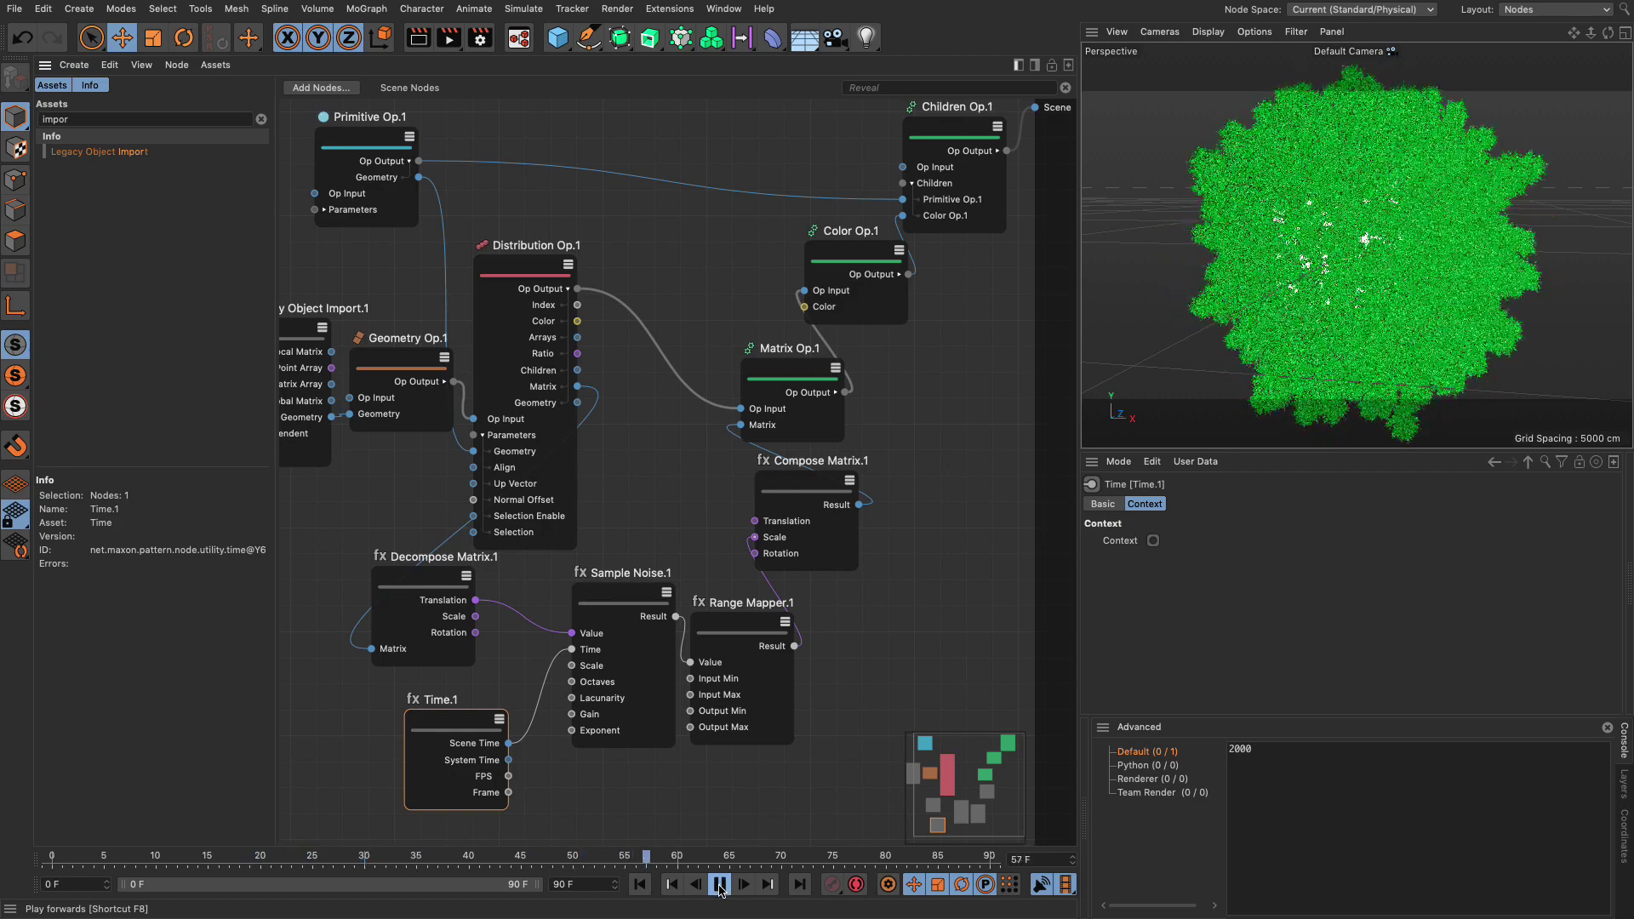
left_click(640, 885)
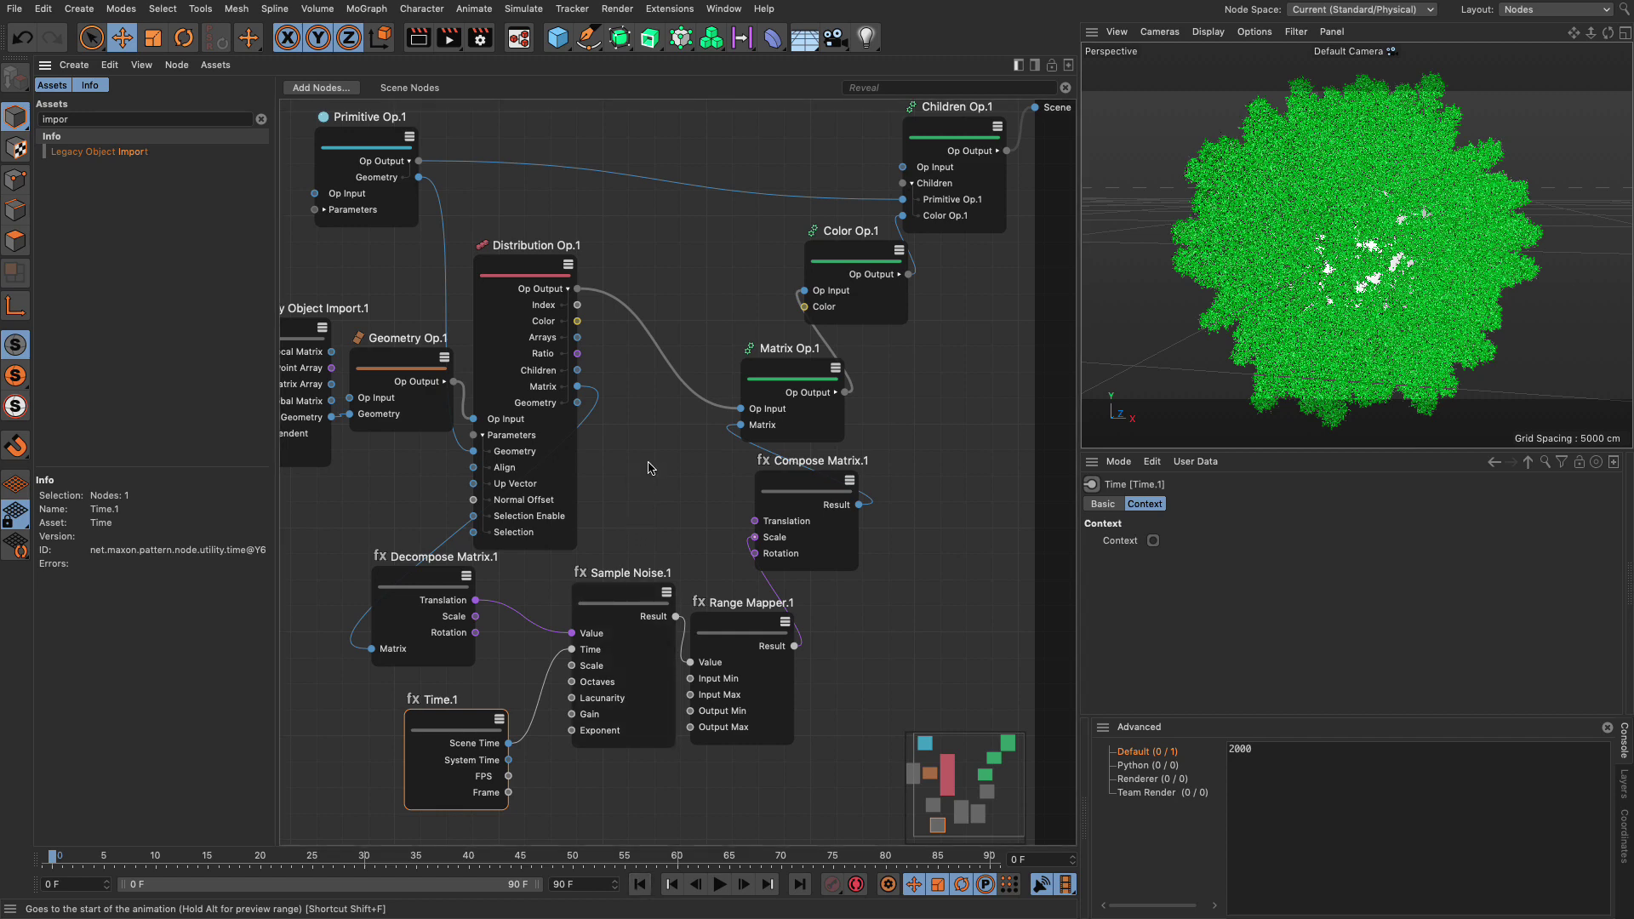
Set Primitive Op.1 sphere Segments to 50, then play, stop and rewind the animation.
left_click(367, 148)
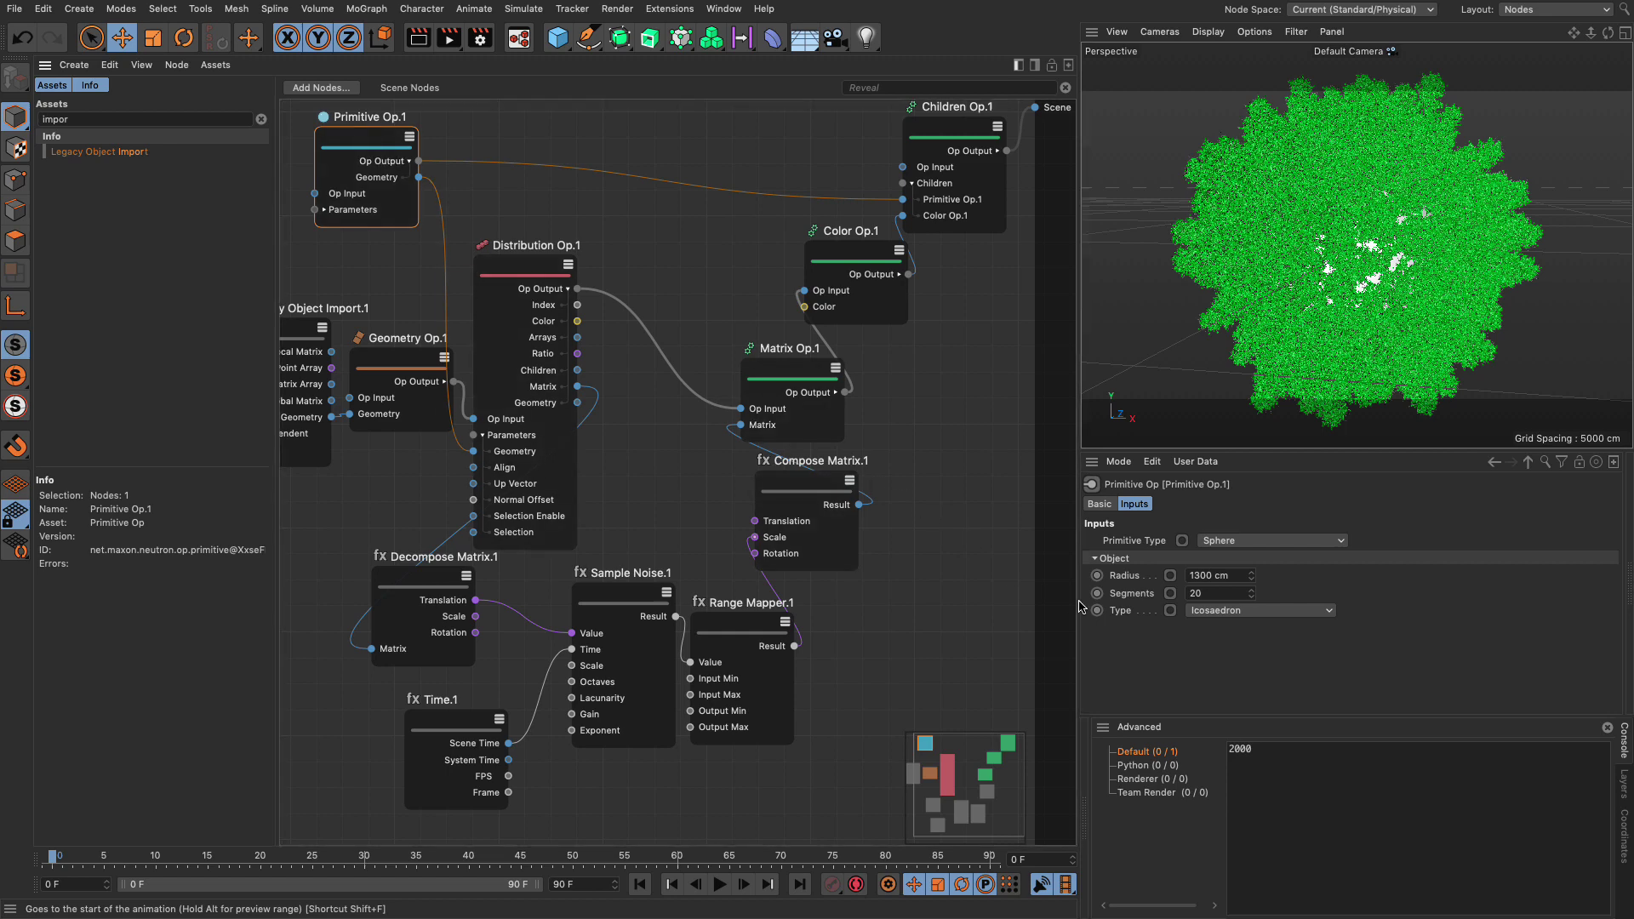
double_click(1206, 591)
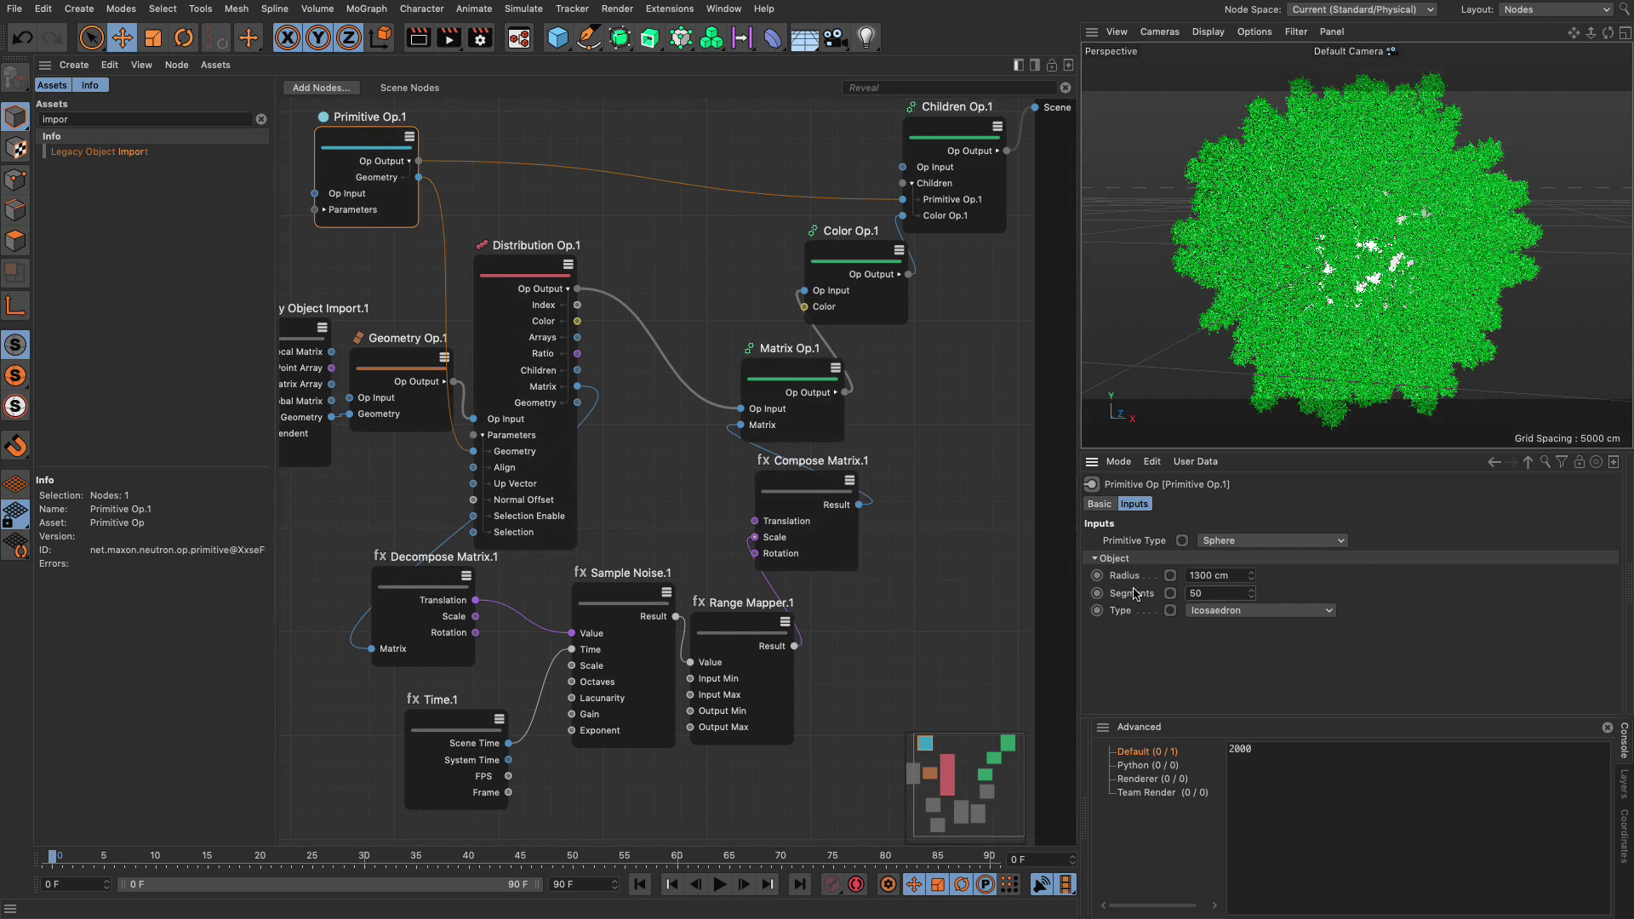
left_click(718, 885)
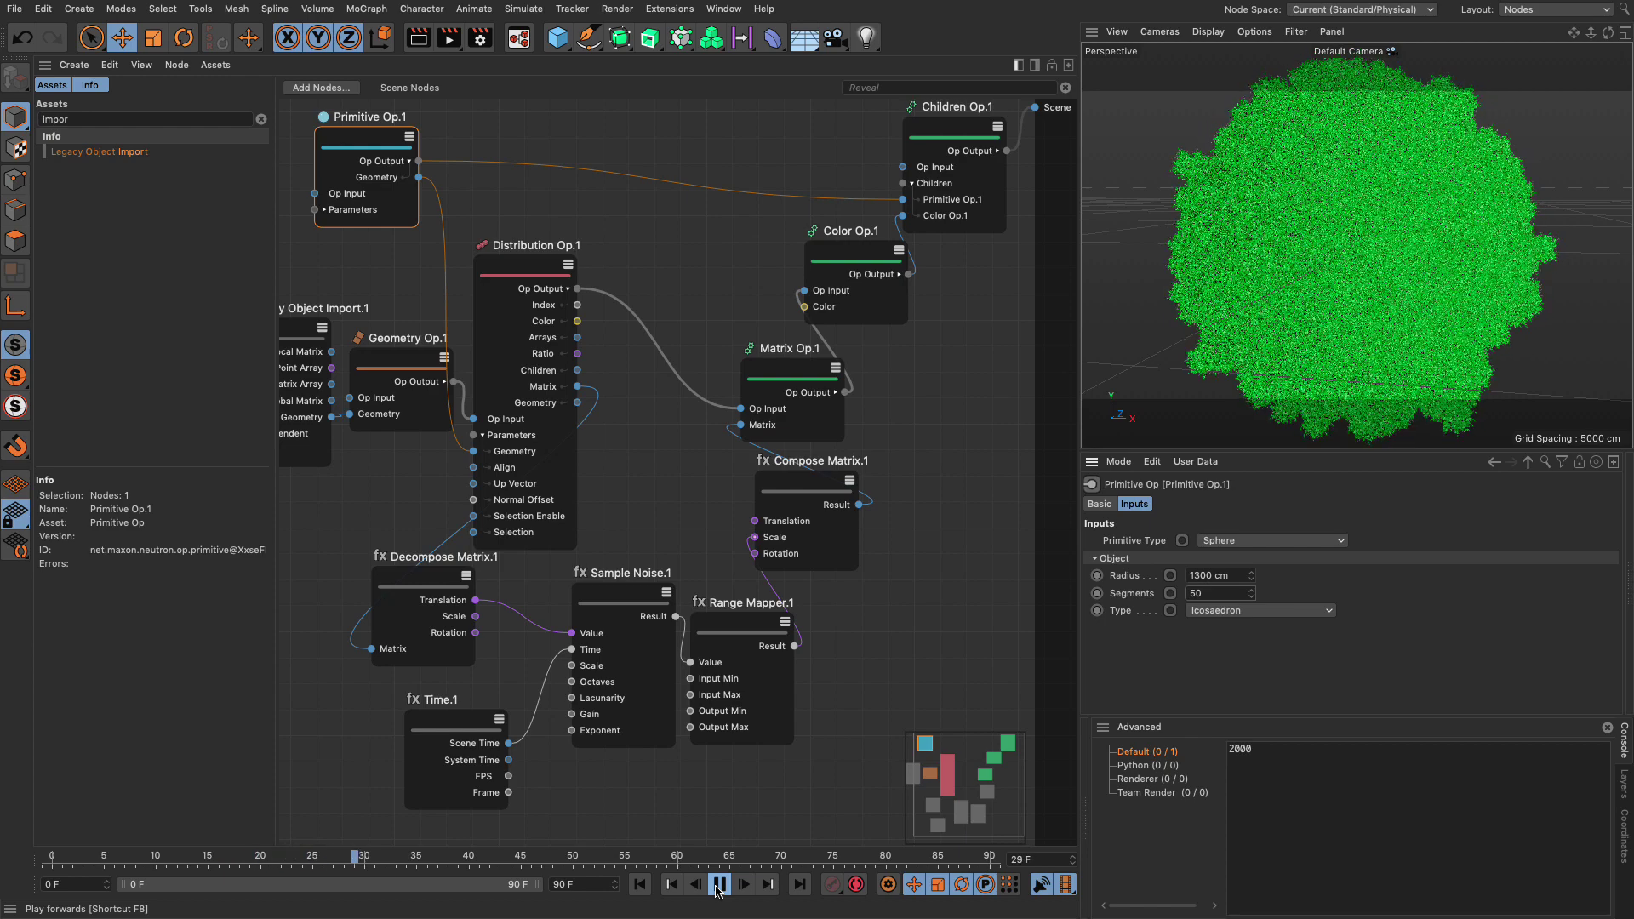
left_click(720, 884)
left_click(713, 812)
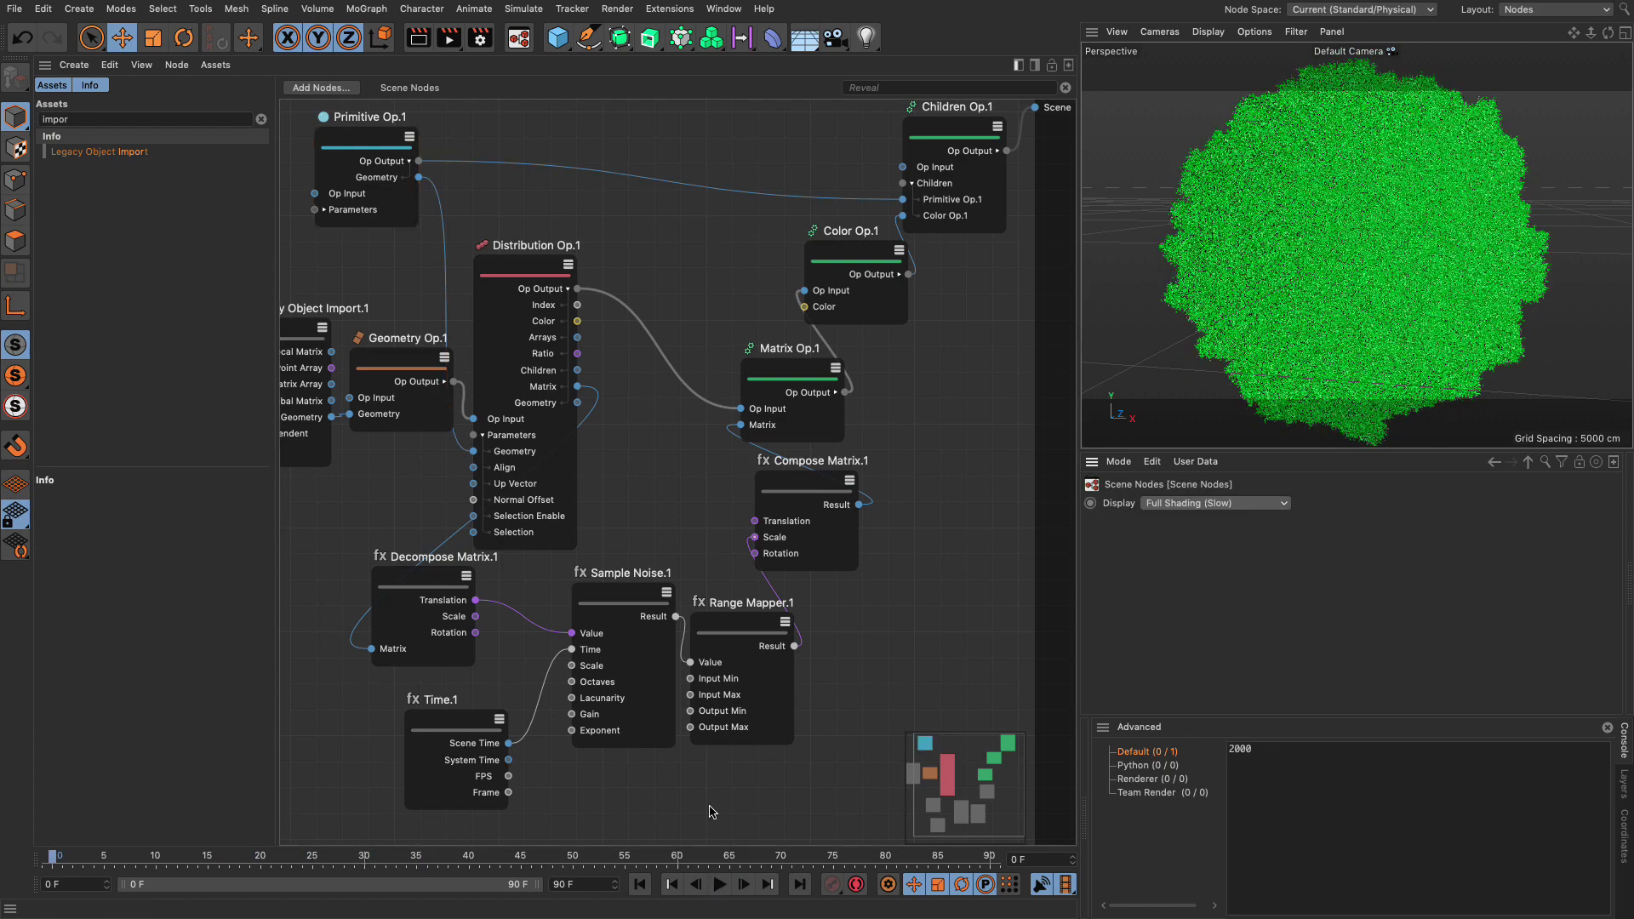
Add Console Out and Get Count debug nodes to the graph.
double_click(640, 440)
type("consol")
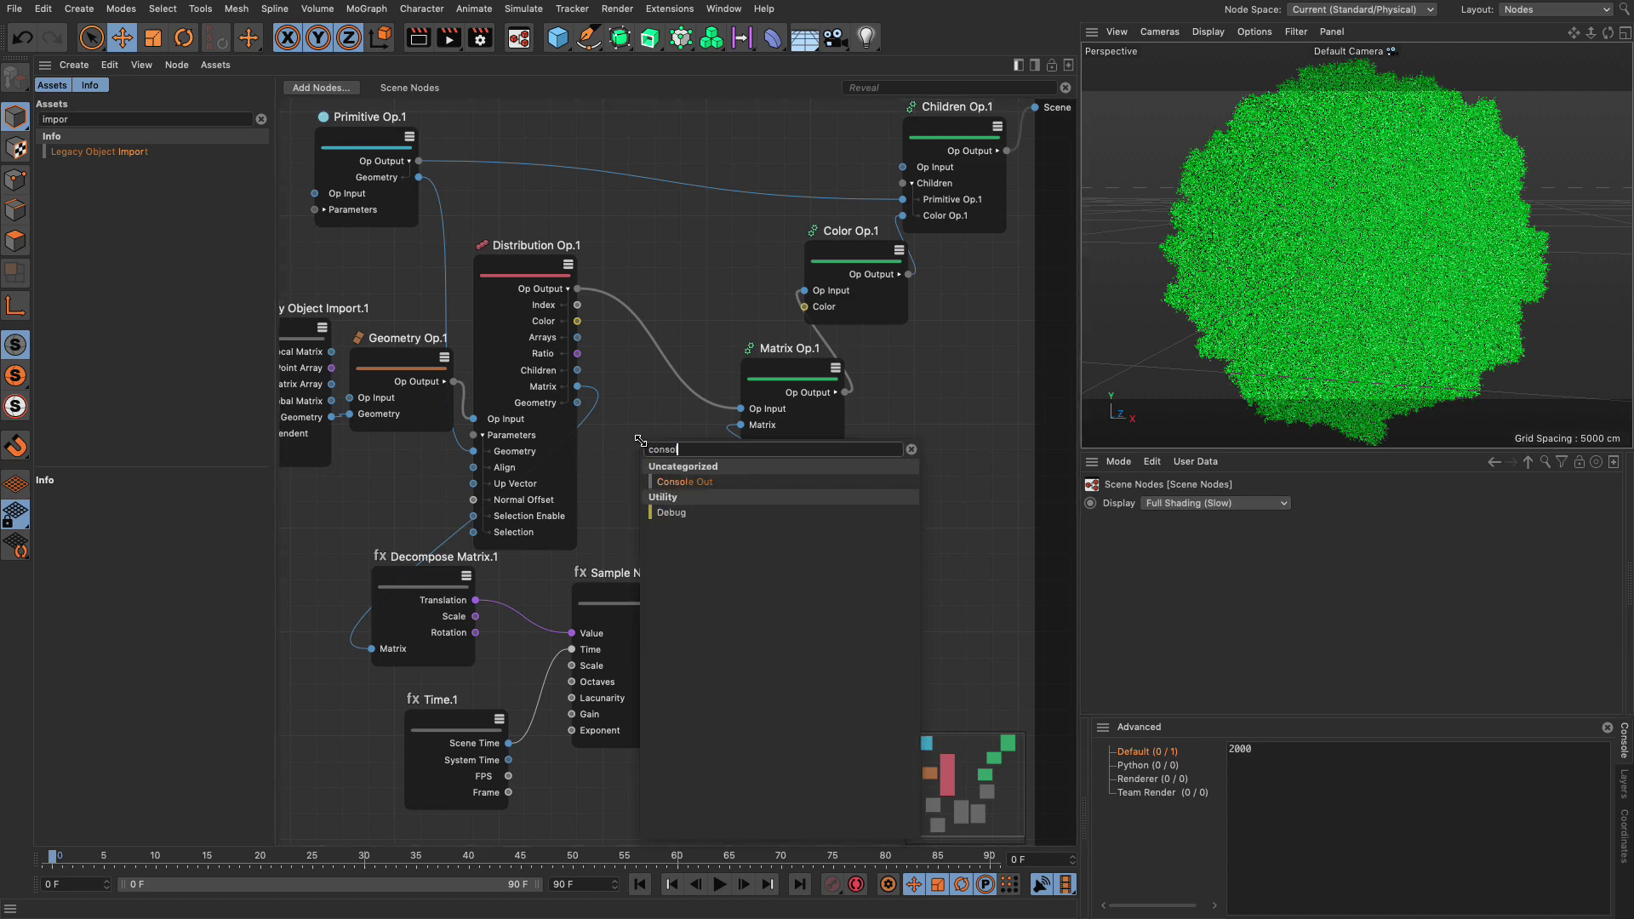
left_click_drag(677, 488, 700, 254)
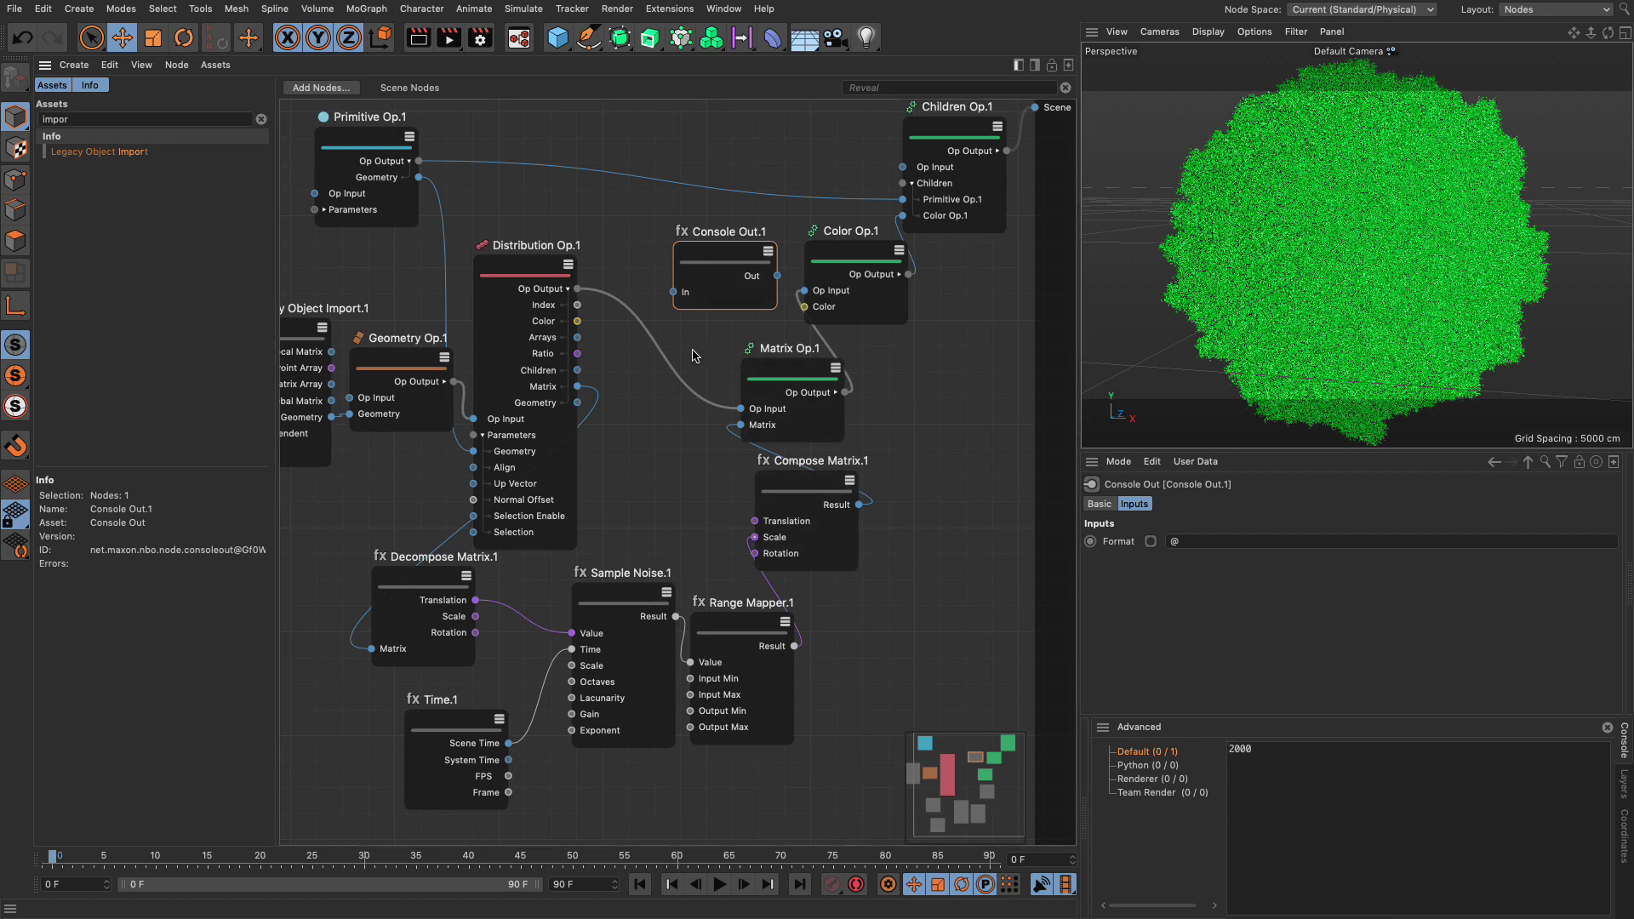
double_click(655, 428)
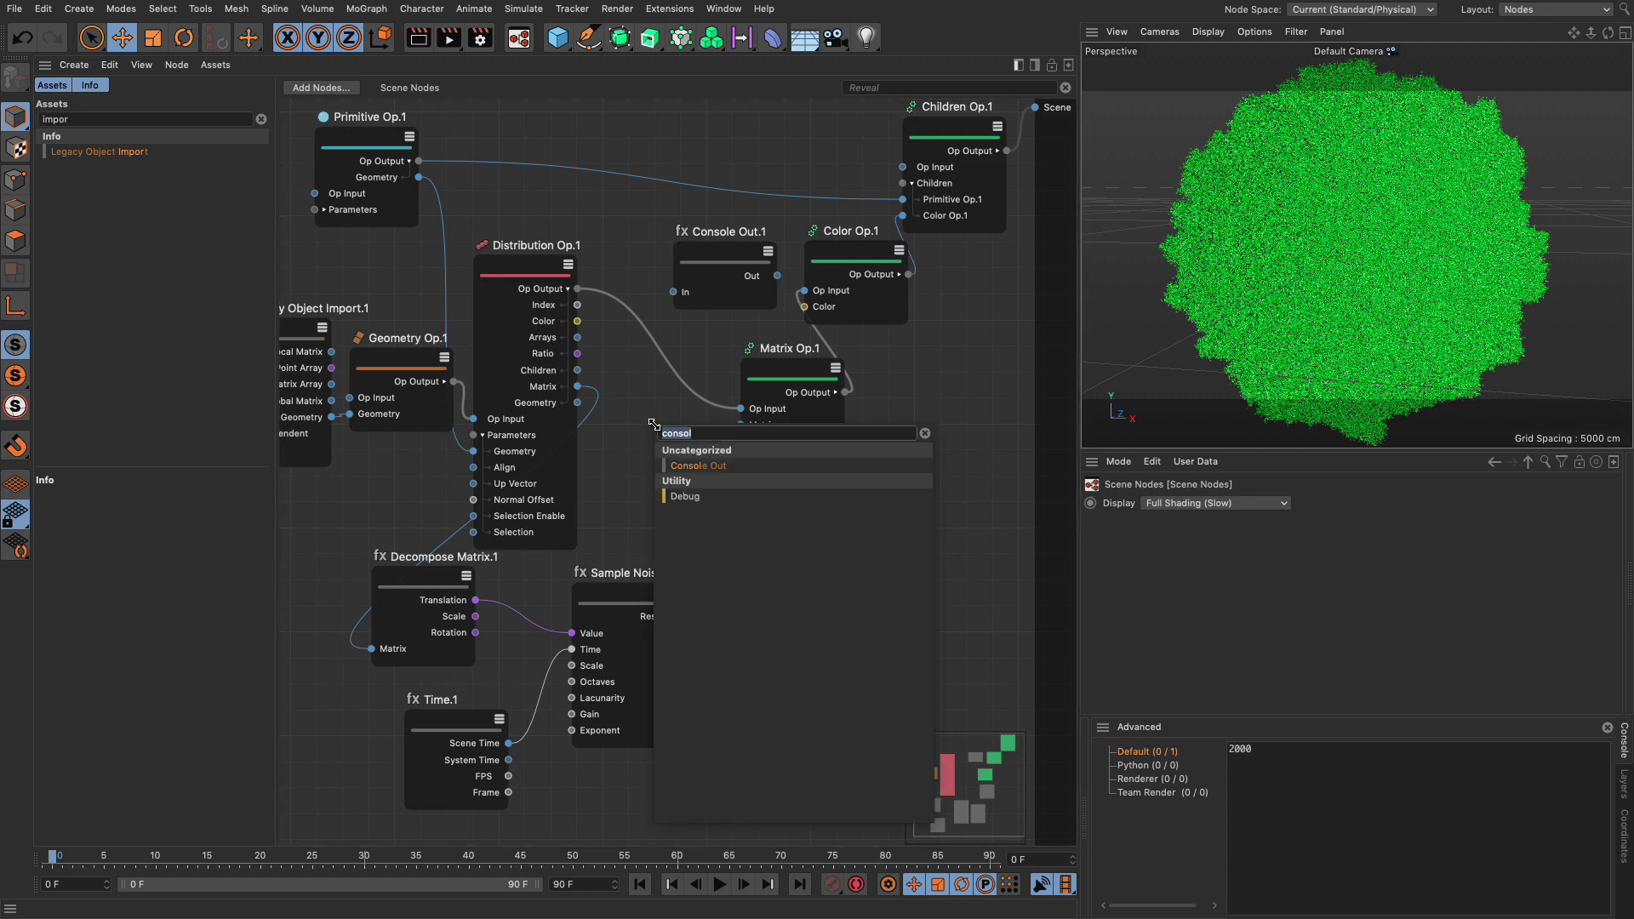
type("get")
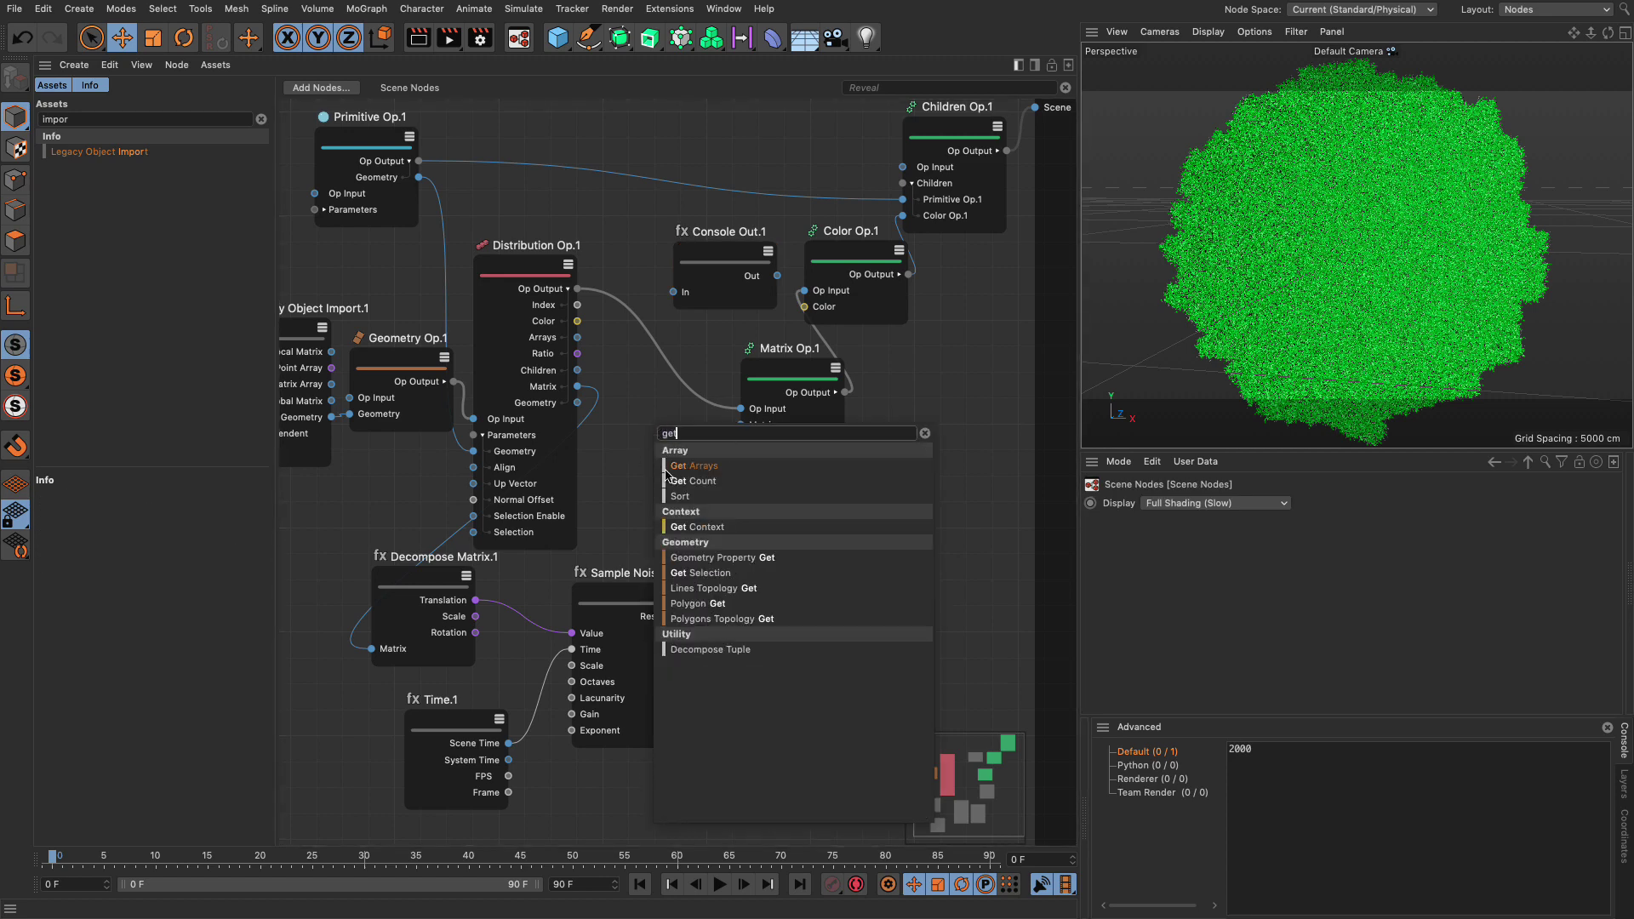
left_click(677, 481)
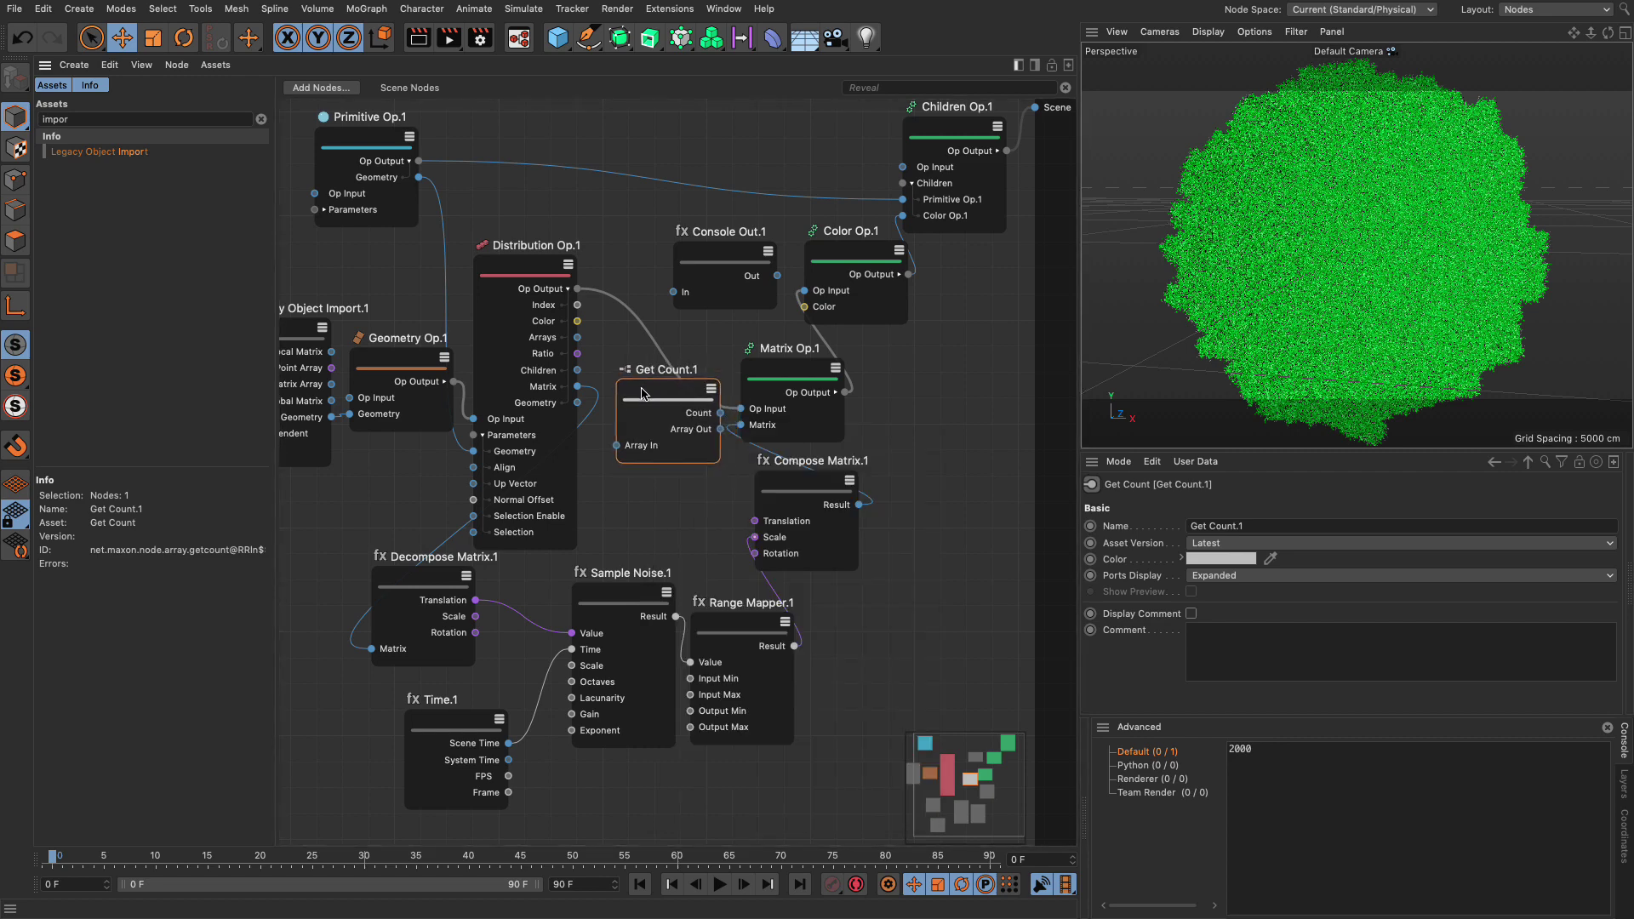
Wire Distribution Op Arrays into Get Count to print 2000 clones, then delete Get Count.
left_click_drag(648, 396, 655, 398)
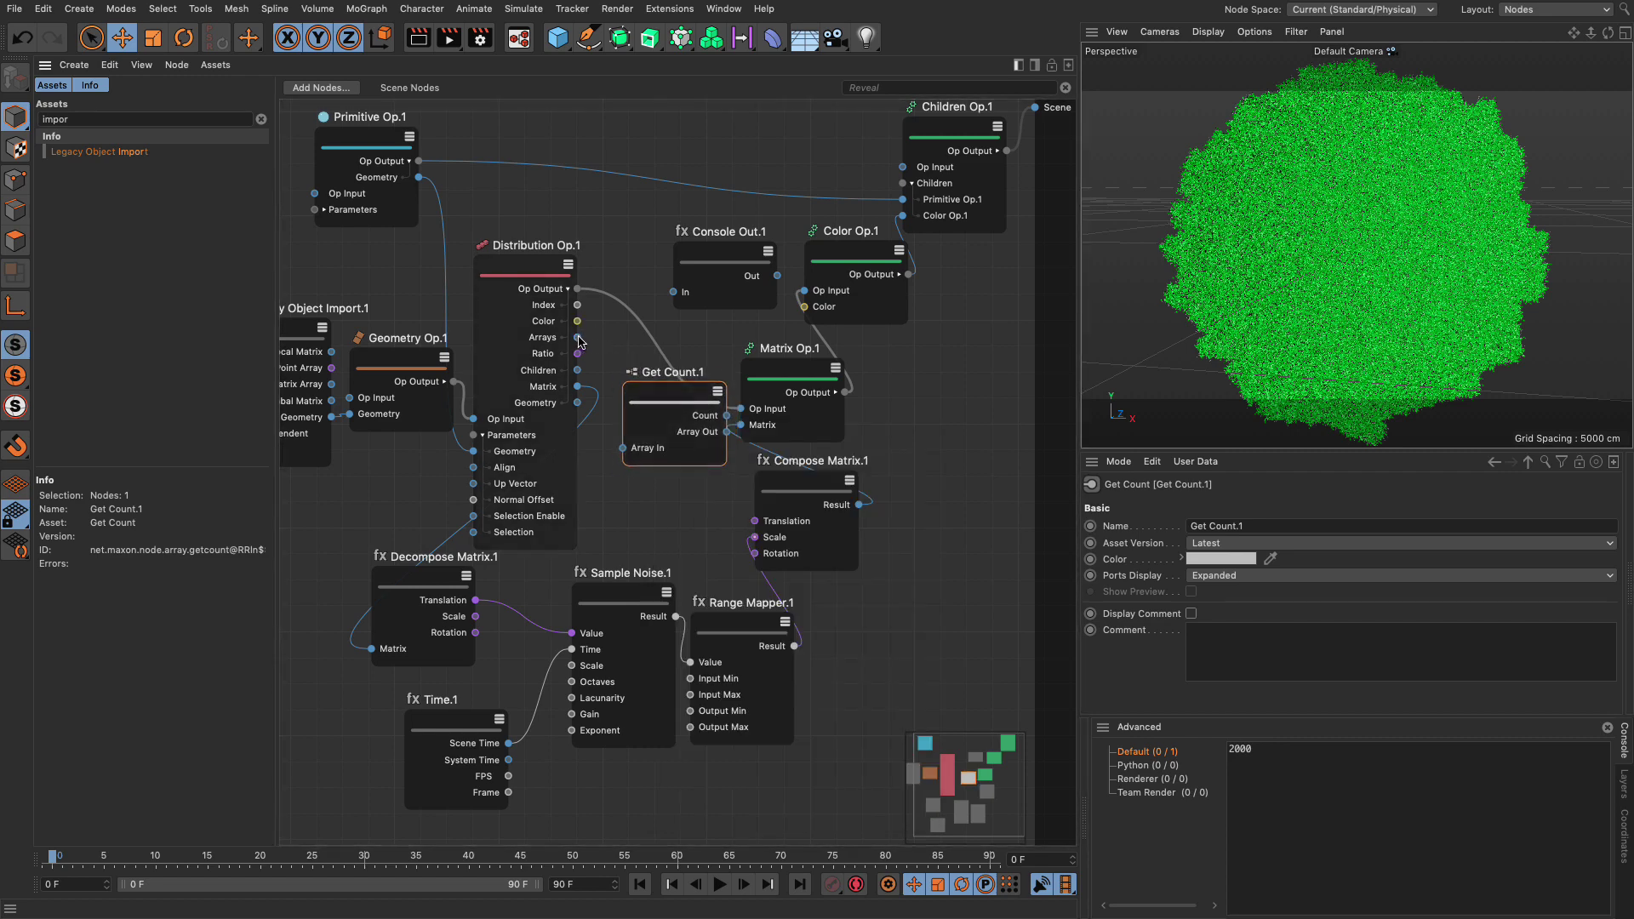
left_click_drag(578, 341, 622, 448)
left_click_drag(675, 400, 728, 277)
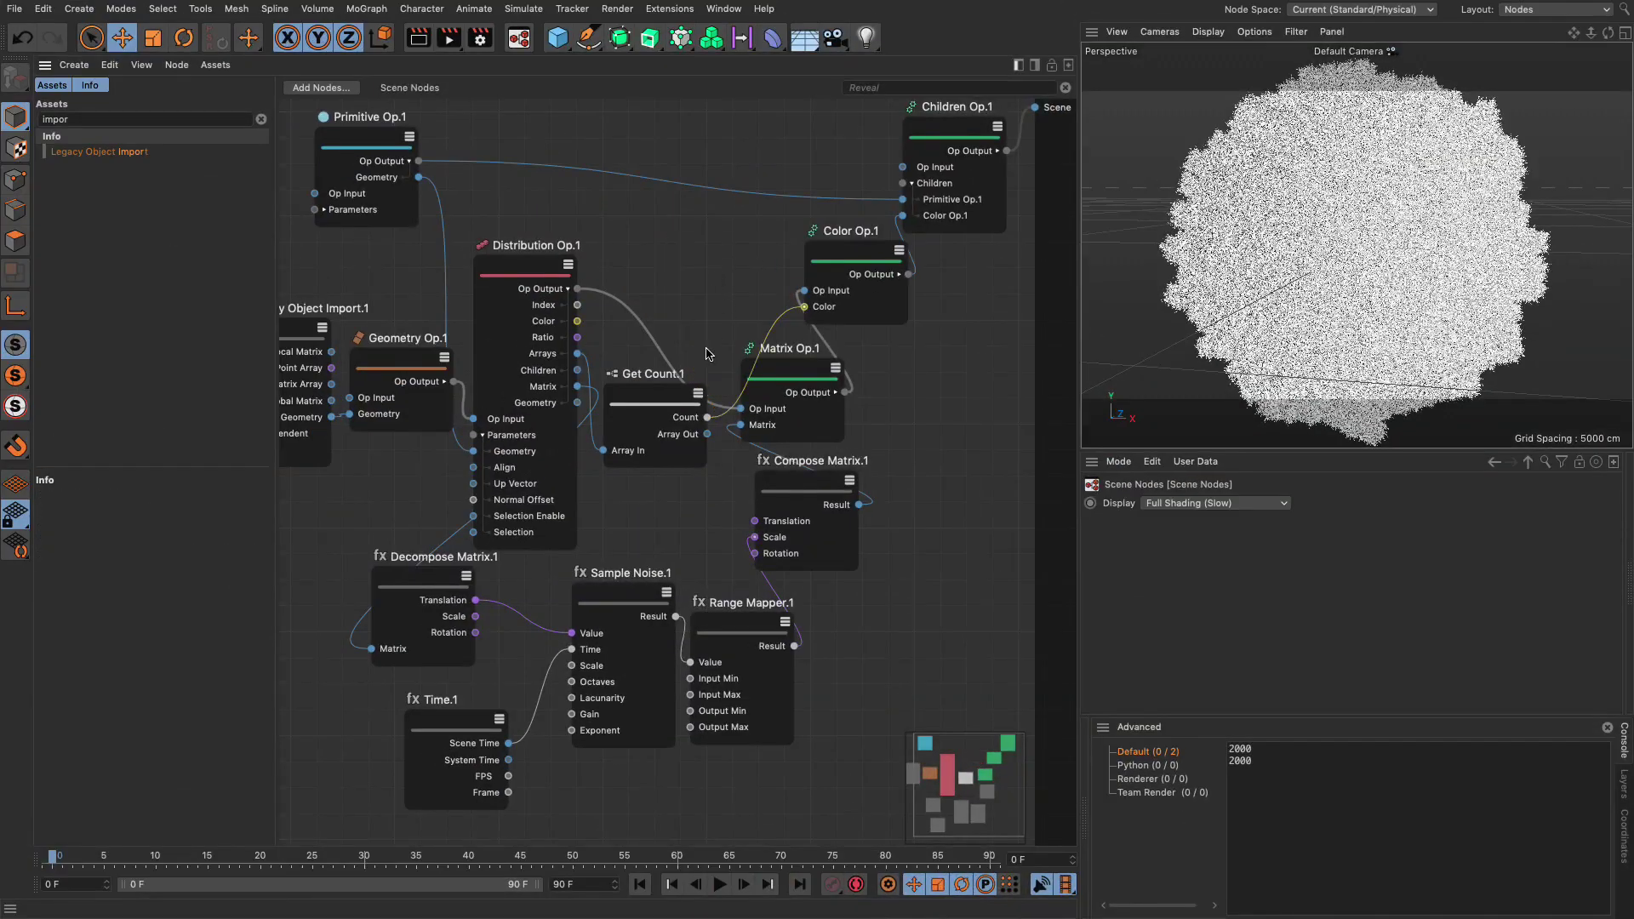
left_click(645, 398)
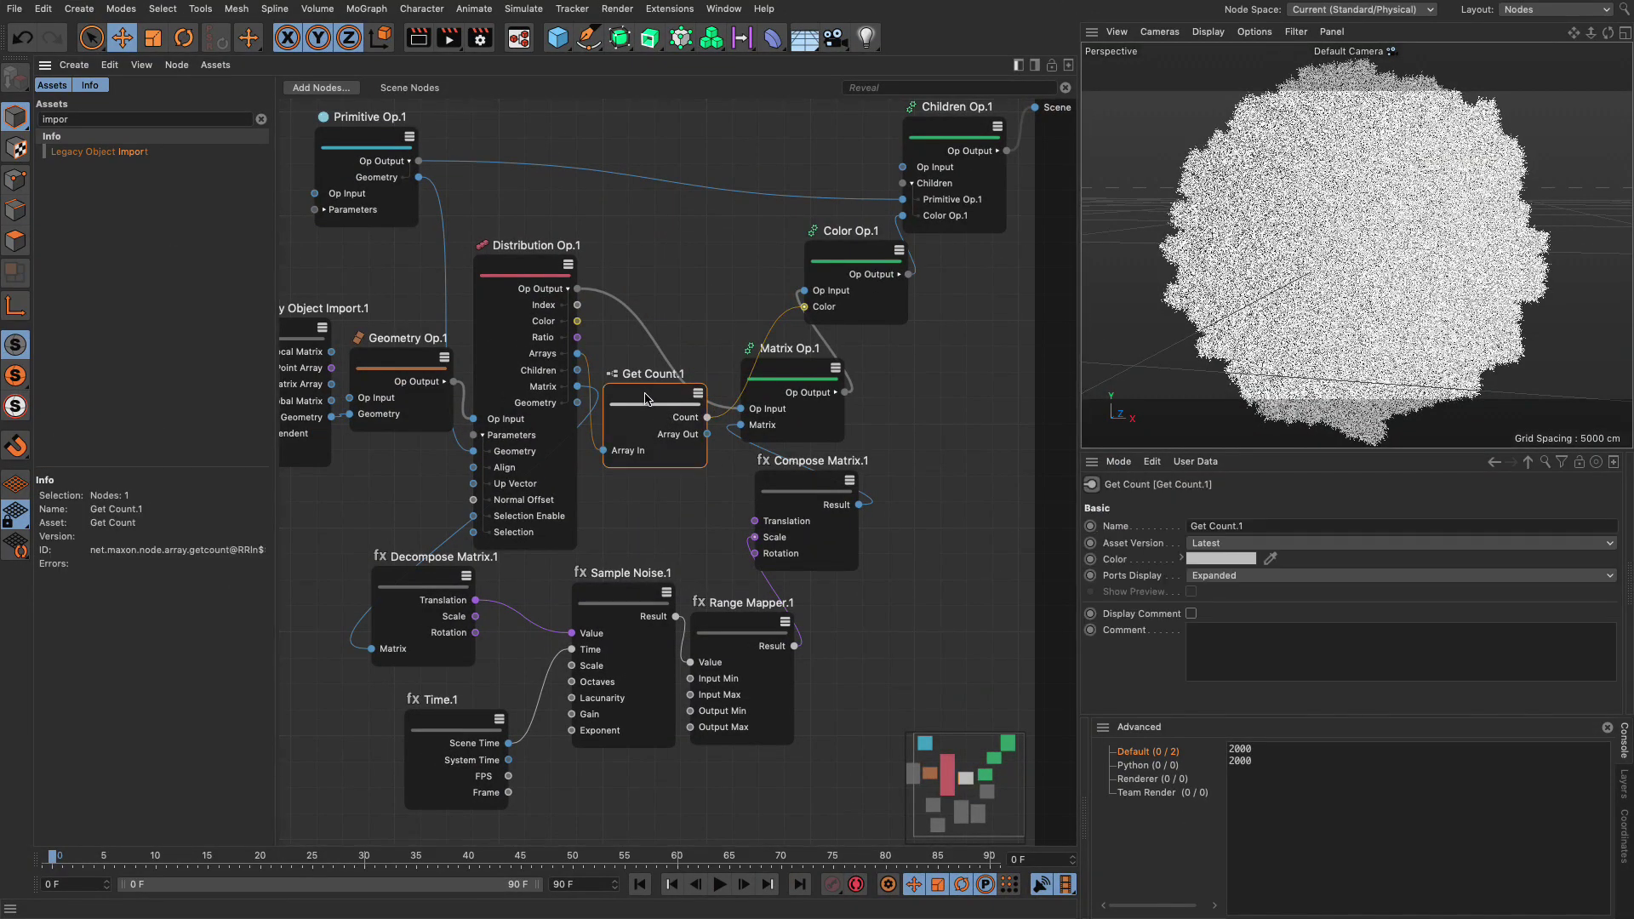
key("Delete")
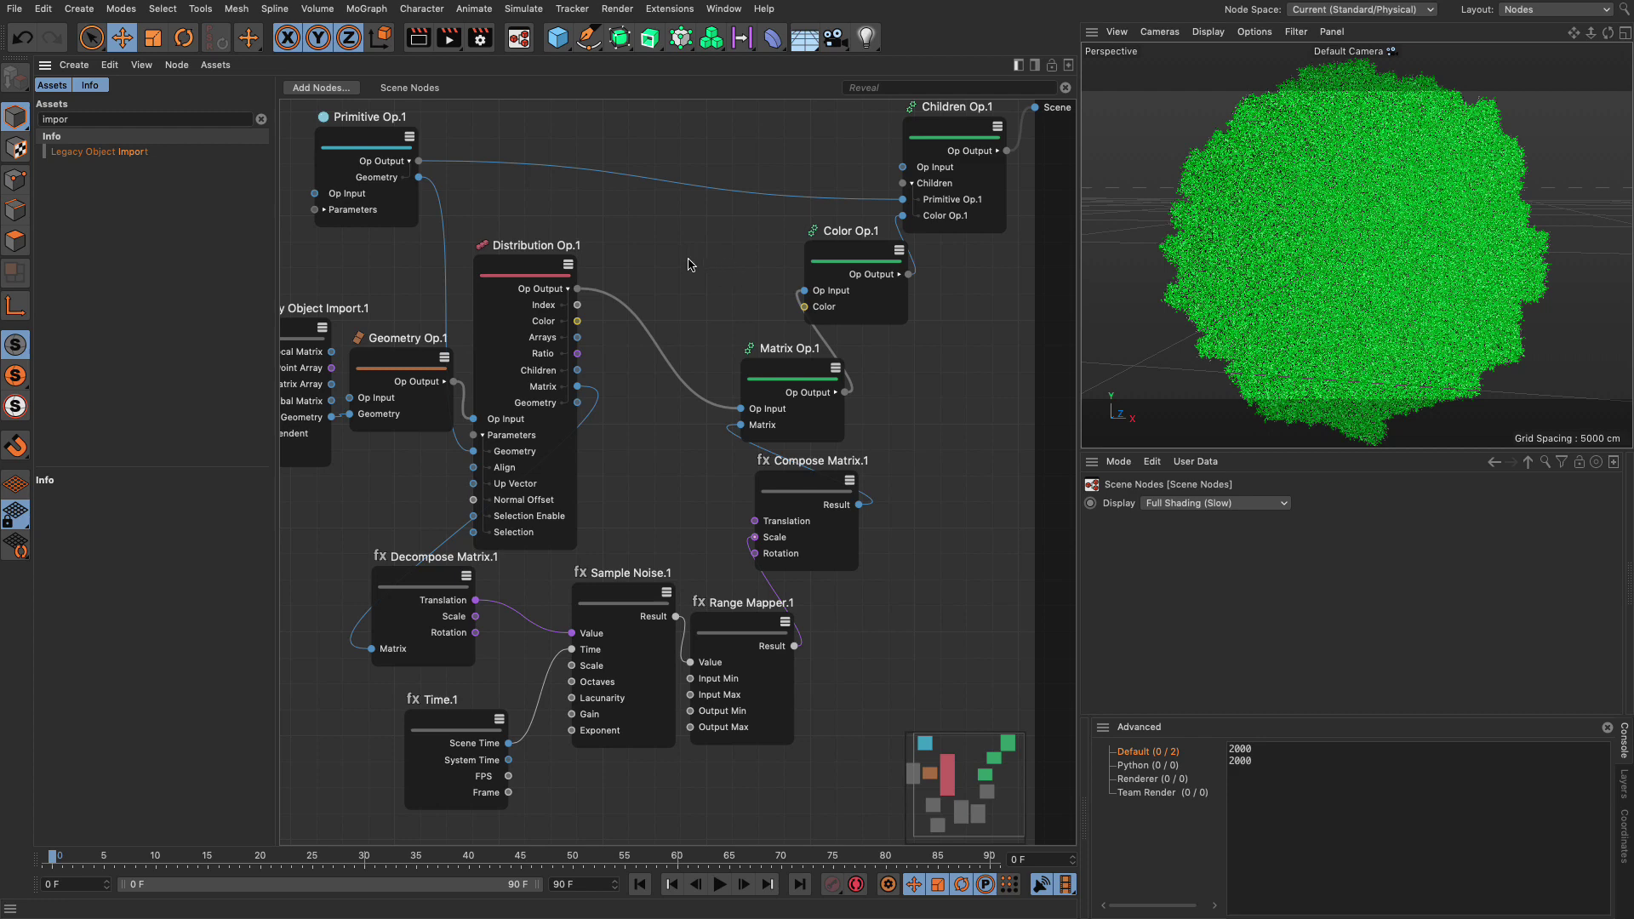
key("ctrl+i")
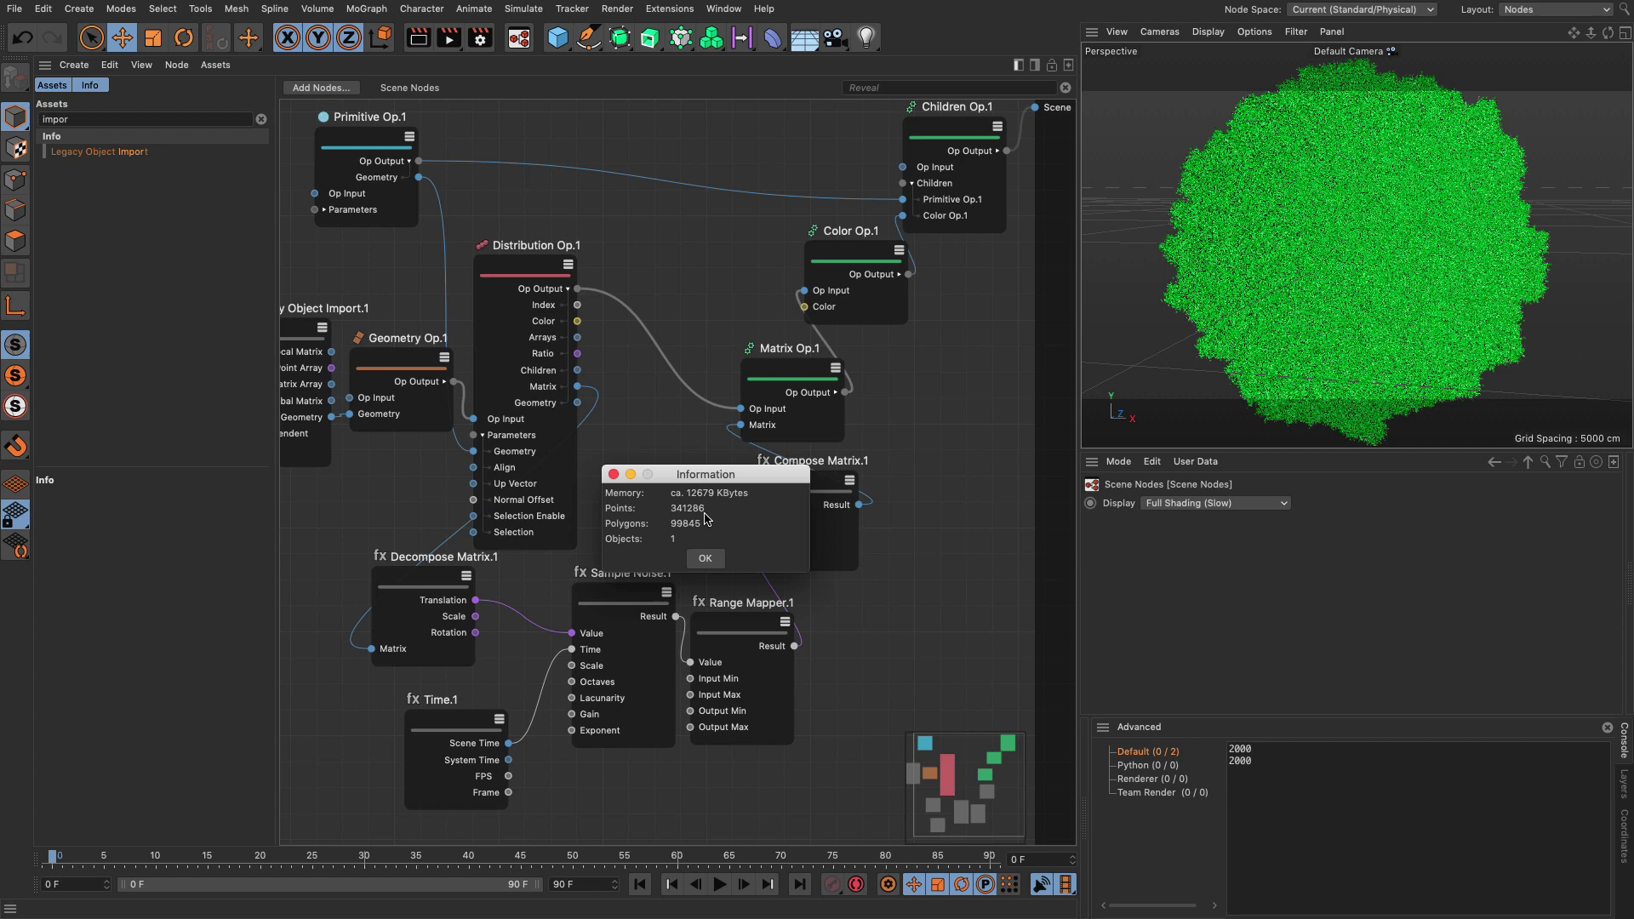
left_click(705, 560)
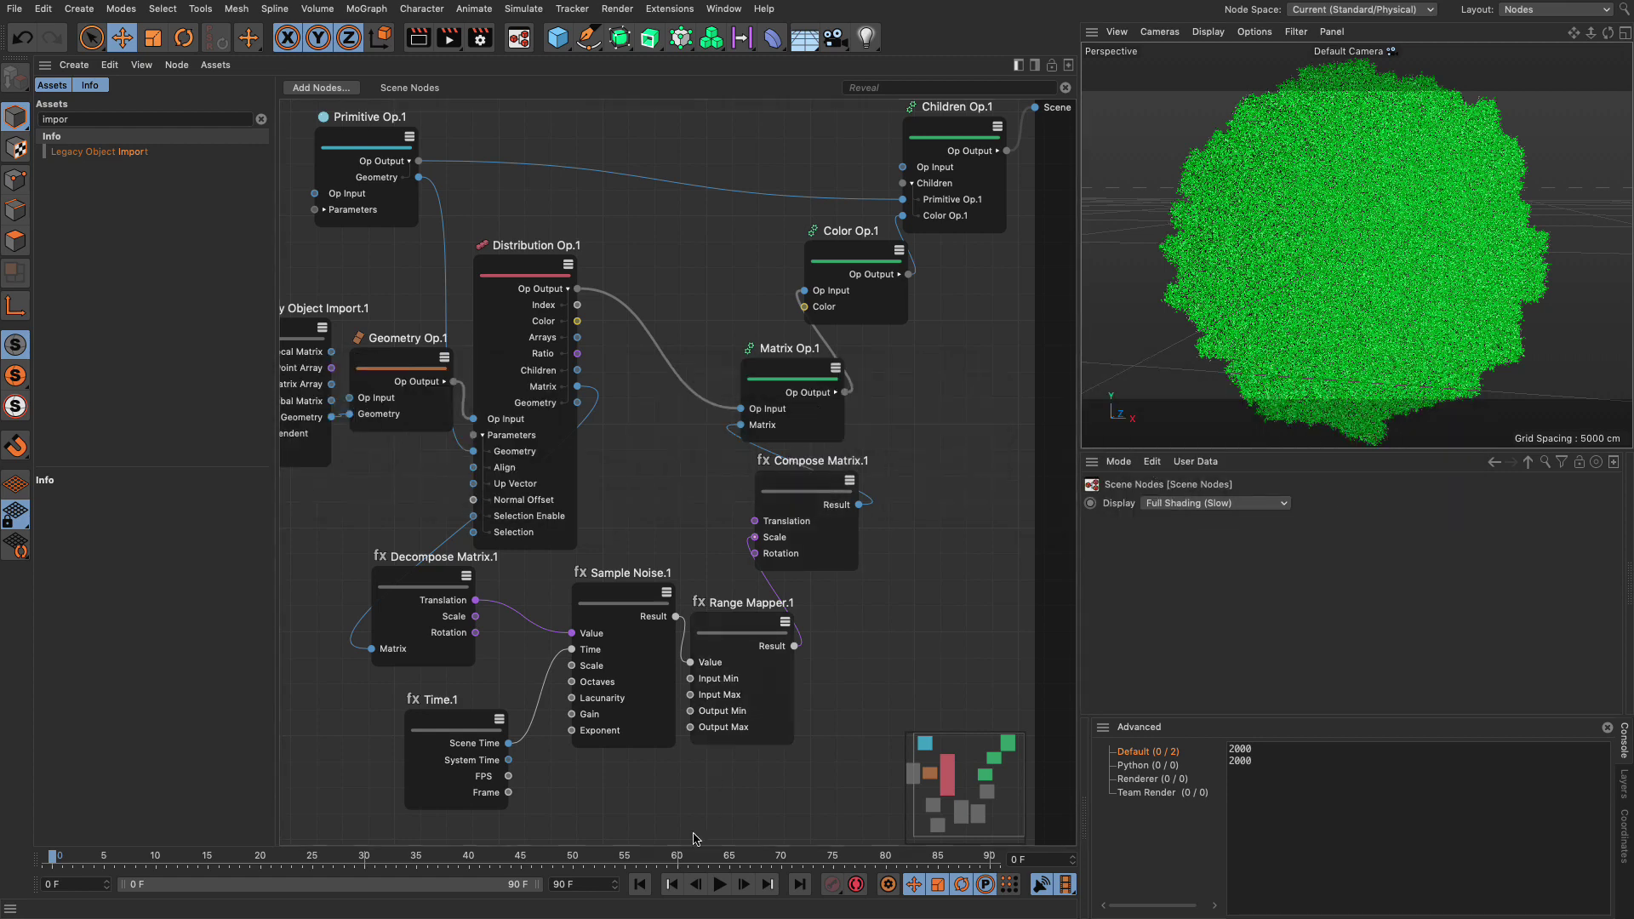
left_click(720, 886)
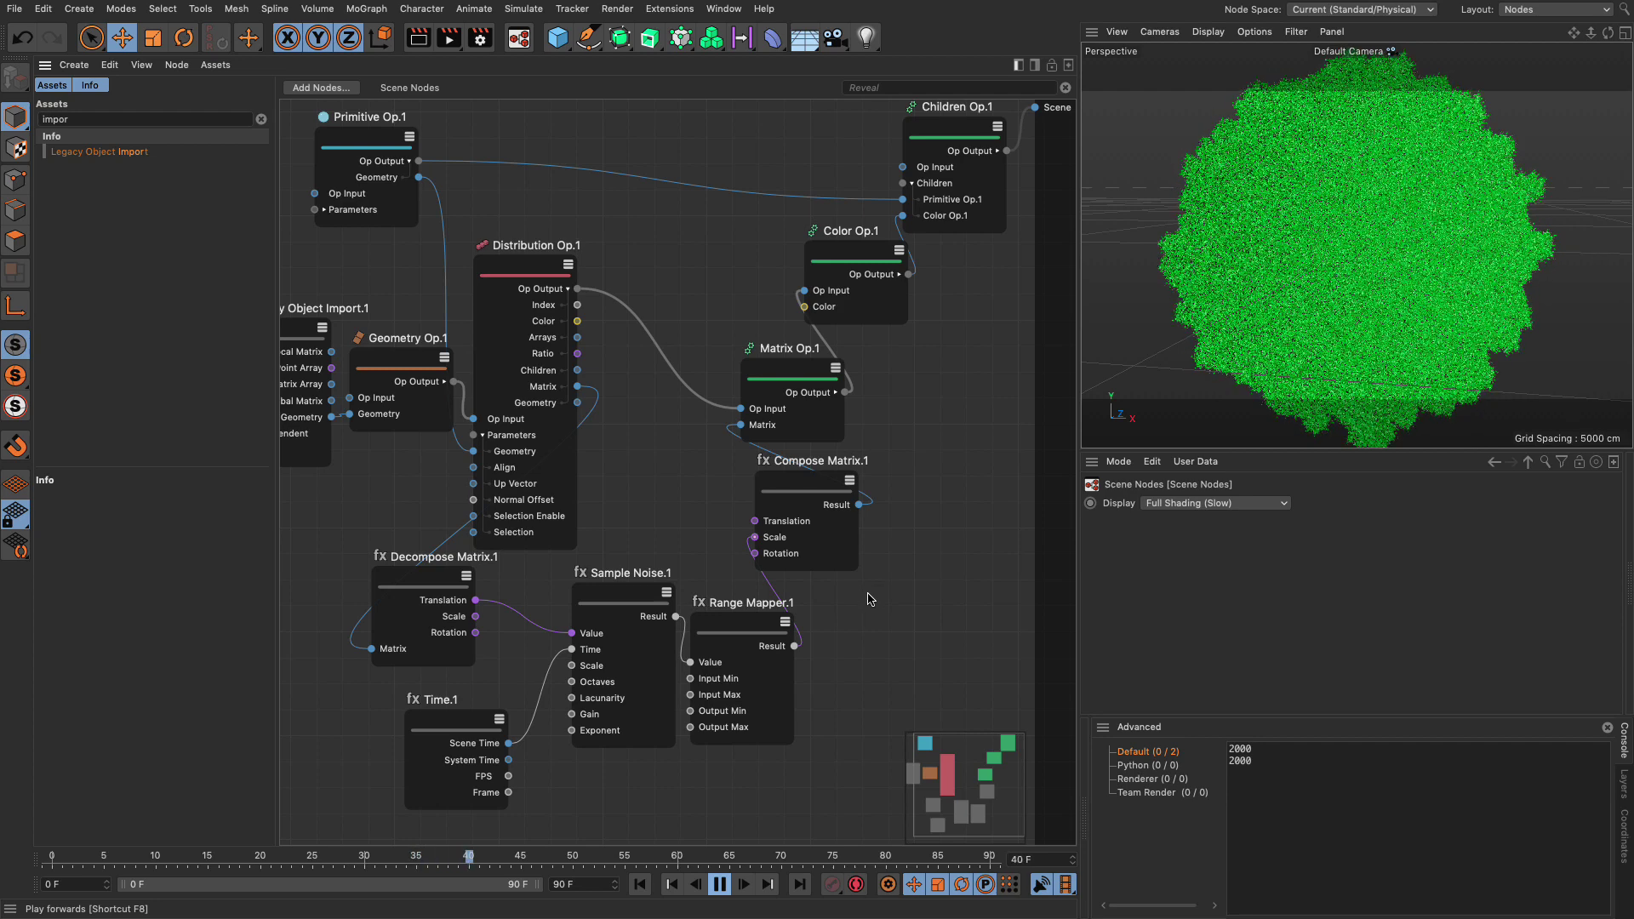
key("F8")
key("shift+f")
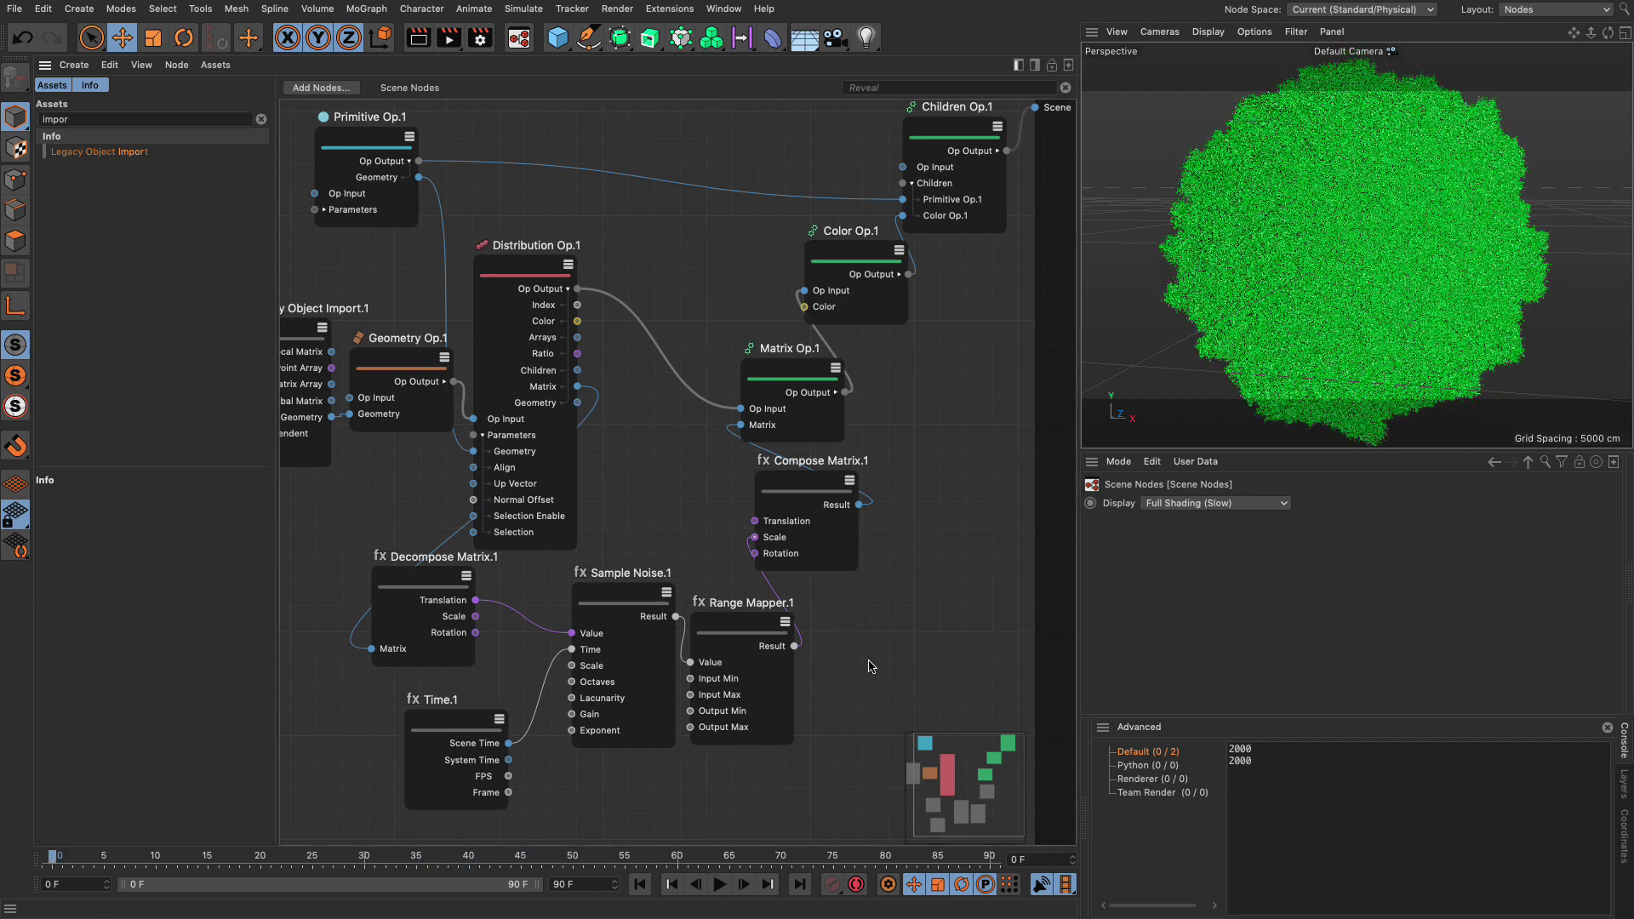